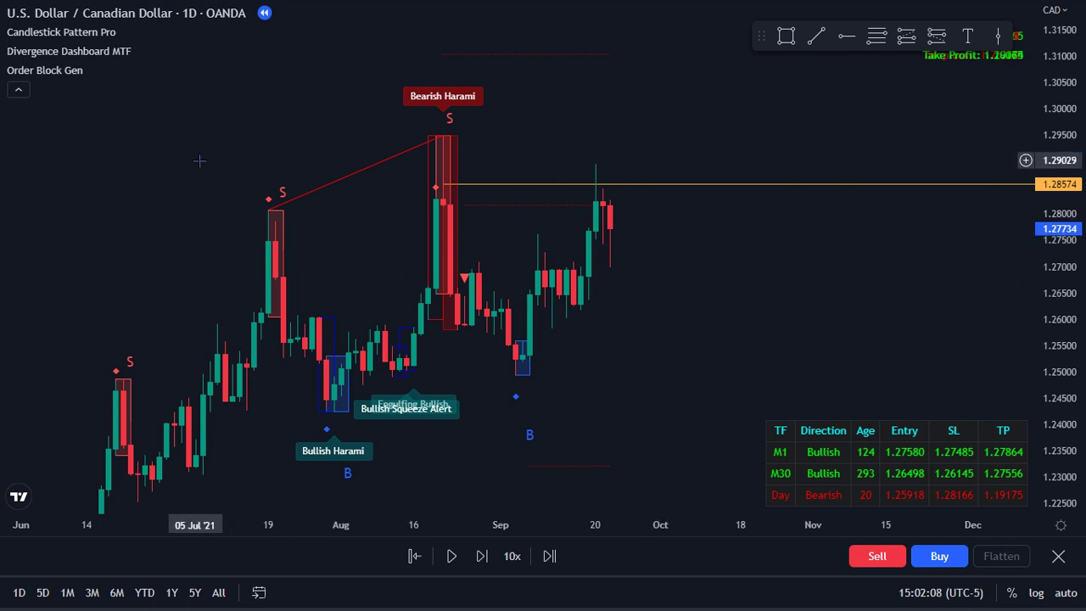
Hide the Order Block Gen and Candlestick Pattern Pro indicators and examine the divergence line at the August 2021 high.
drag(661, 288, 639, 302)
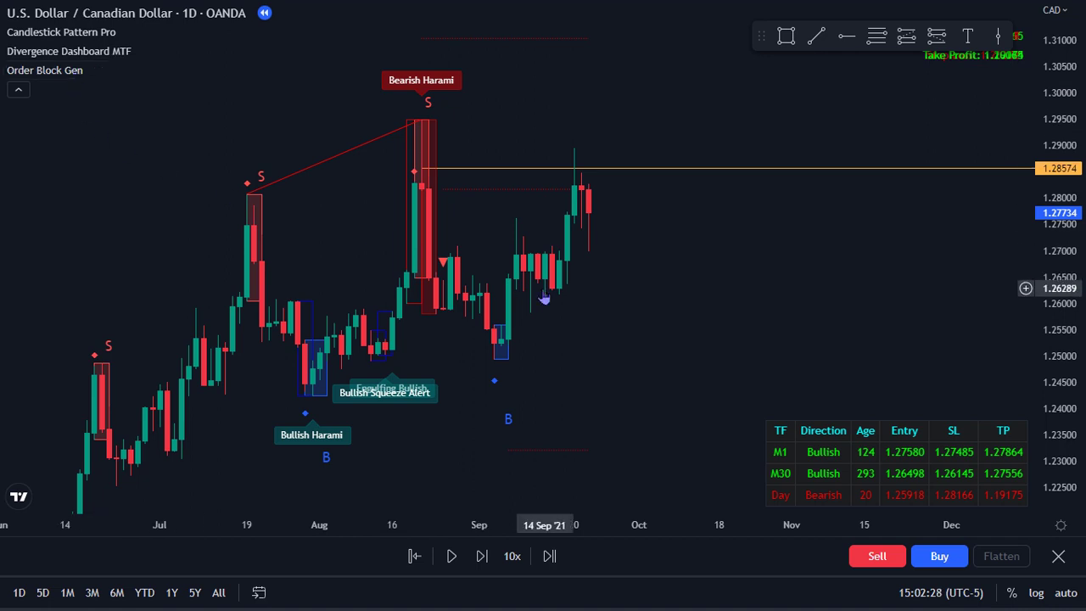
scroll(573, 310, up, 1)
drag(572, 310, 635, 315)
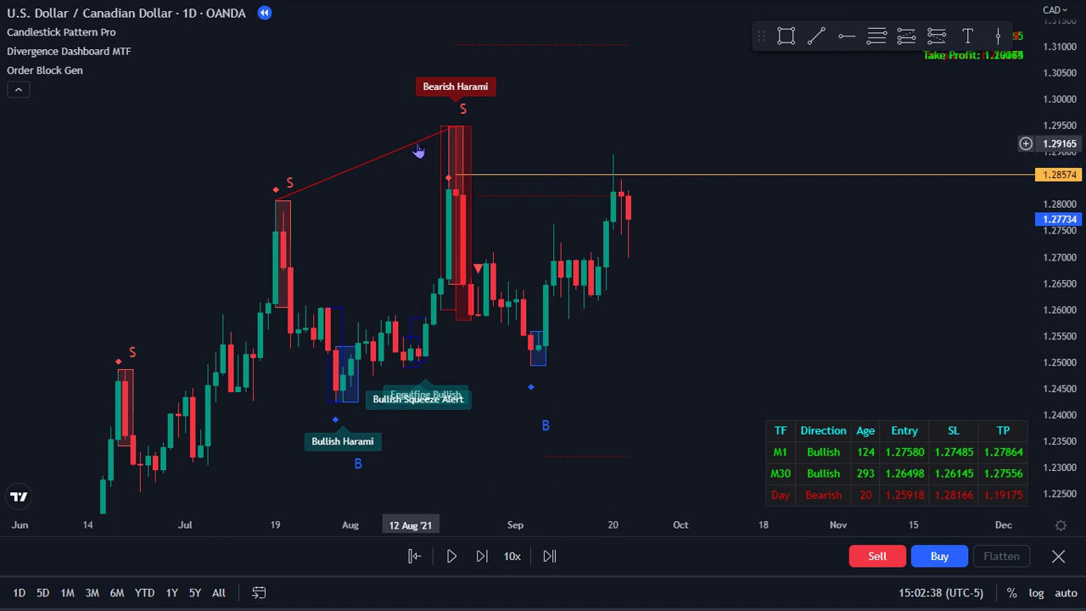
click(97, 70)
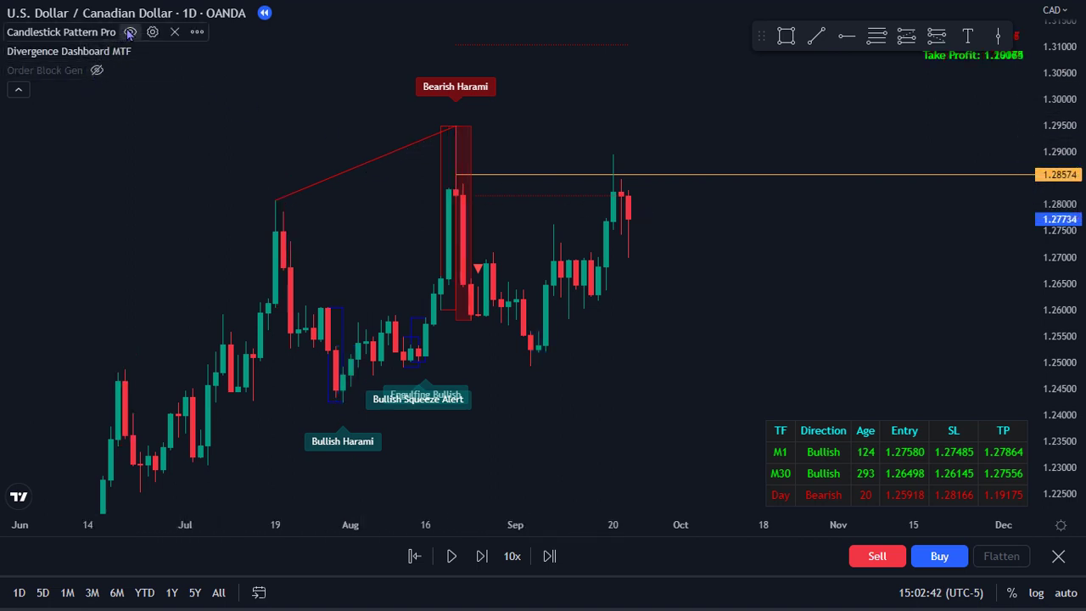
click(130, 32)
drag(697, 306, 698, 269)
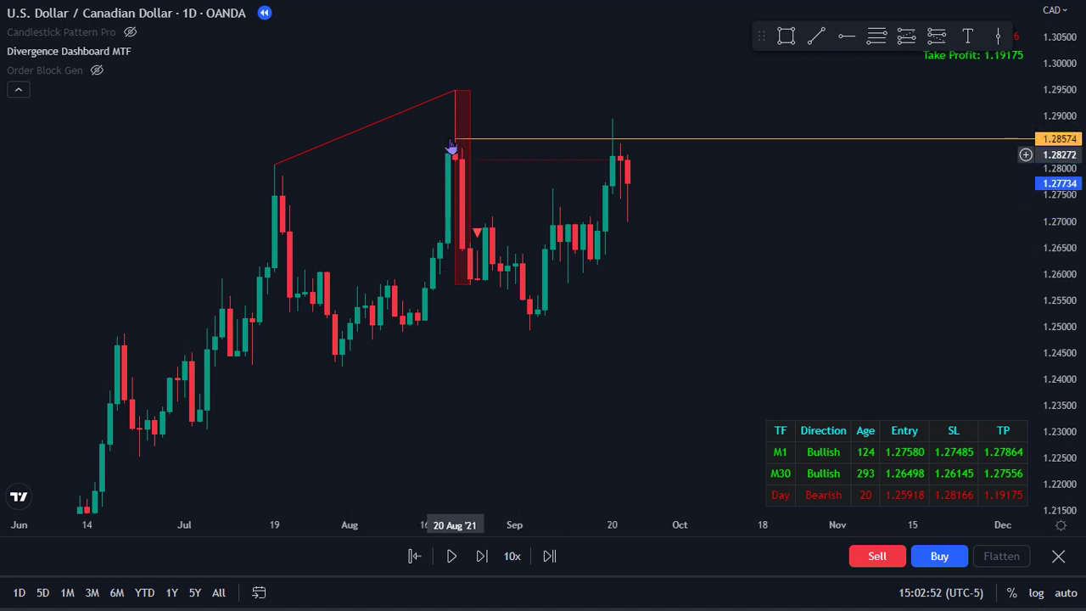
scroll(452, 214, up, 2)
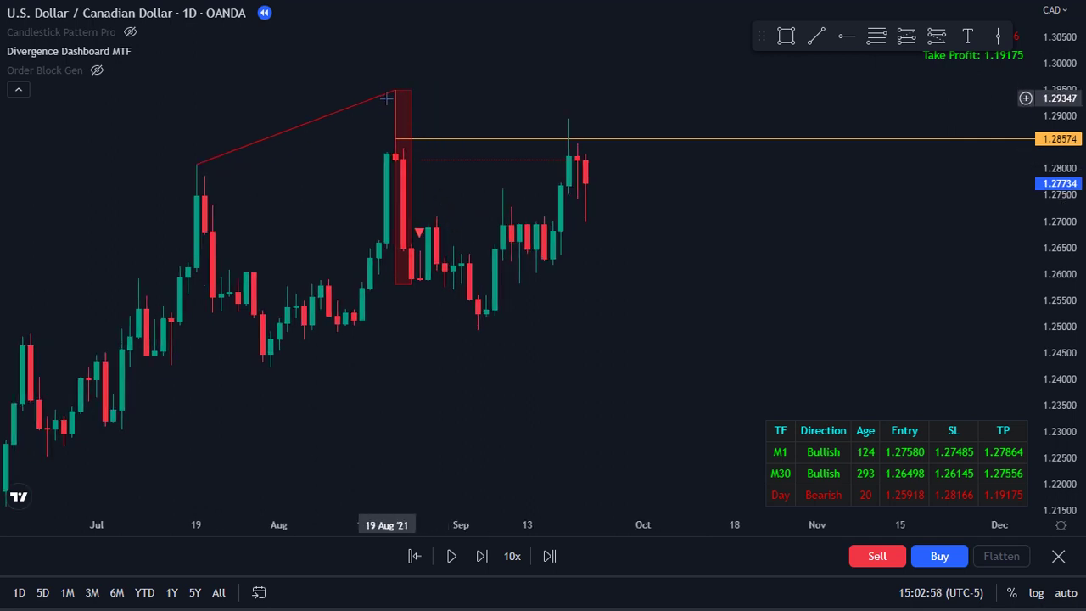
drag(463, 203, 580, 228)
scroll(580, 228, up, 1)
drag(1066, 402, 1063, 359)
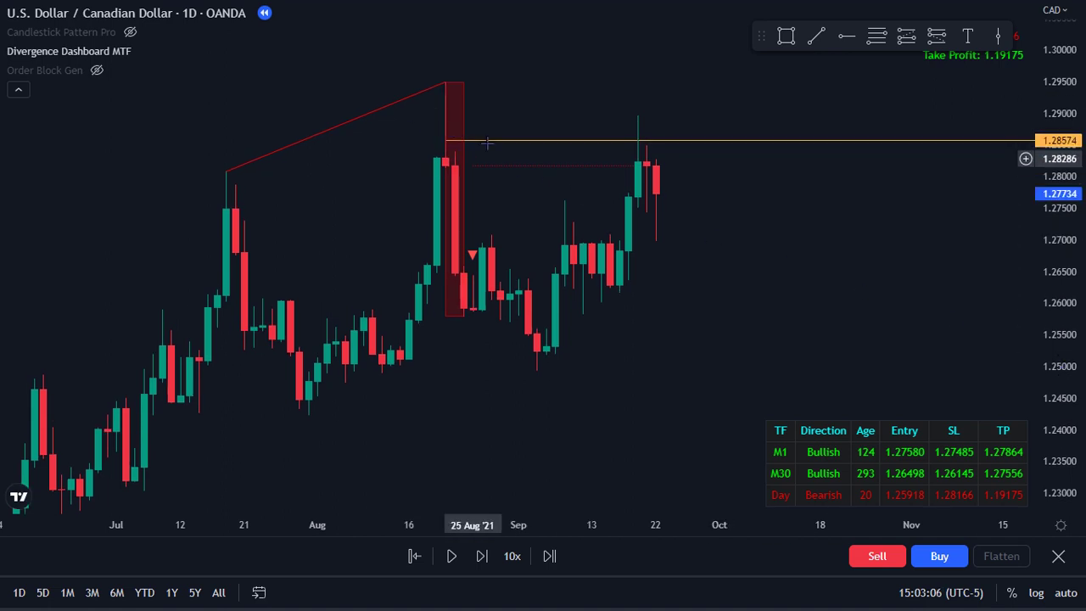
Show Order Block Gen and hide Divergence Dashboard MTF so that only the order blocks are drawn on the chart.
click(98, 71)
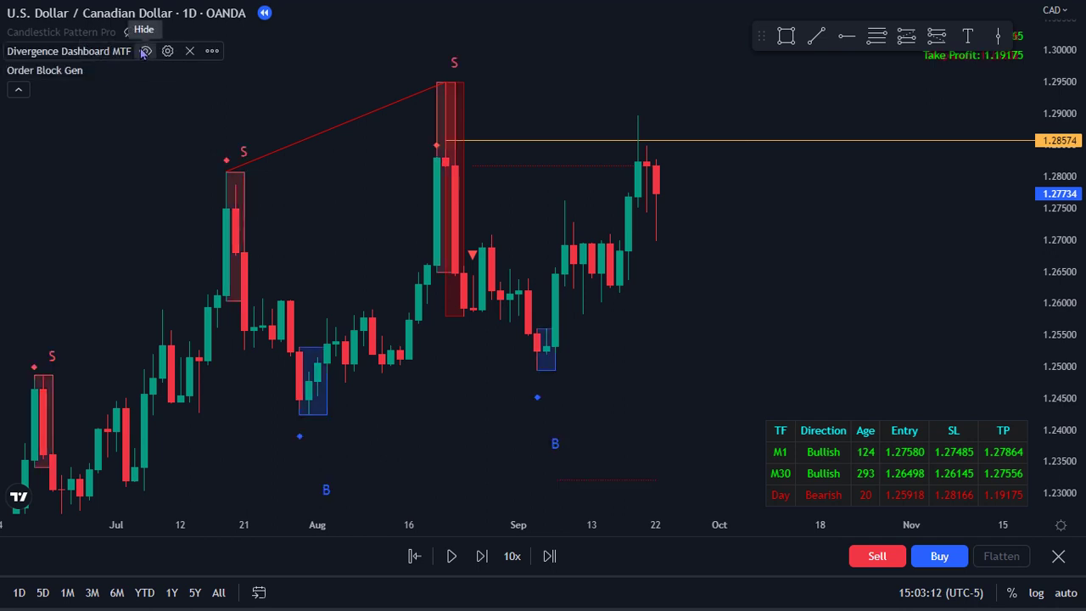
click(144, 52)
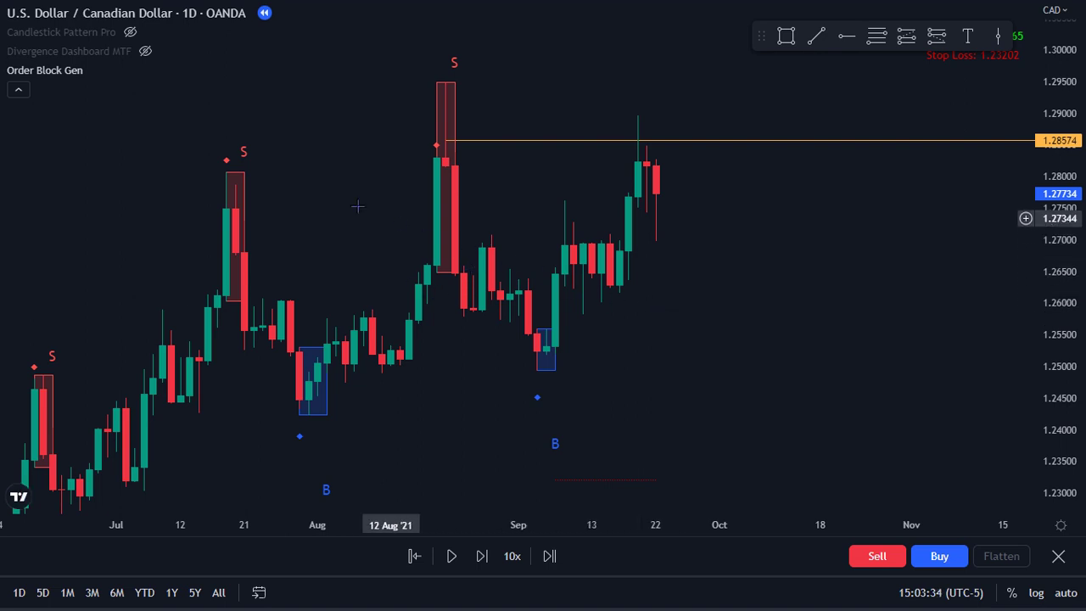
Show the Candlestick Pattern Pro and Divergence Dashboard MTF indicators on the daily chart again.
mouse_move(147, 65)
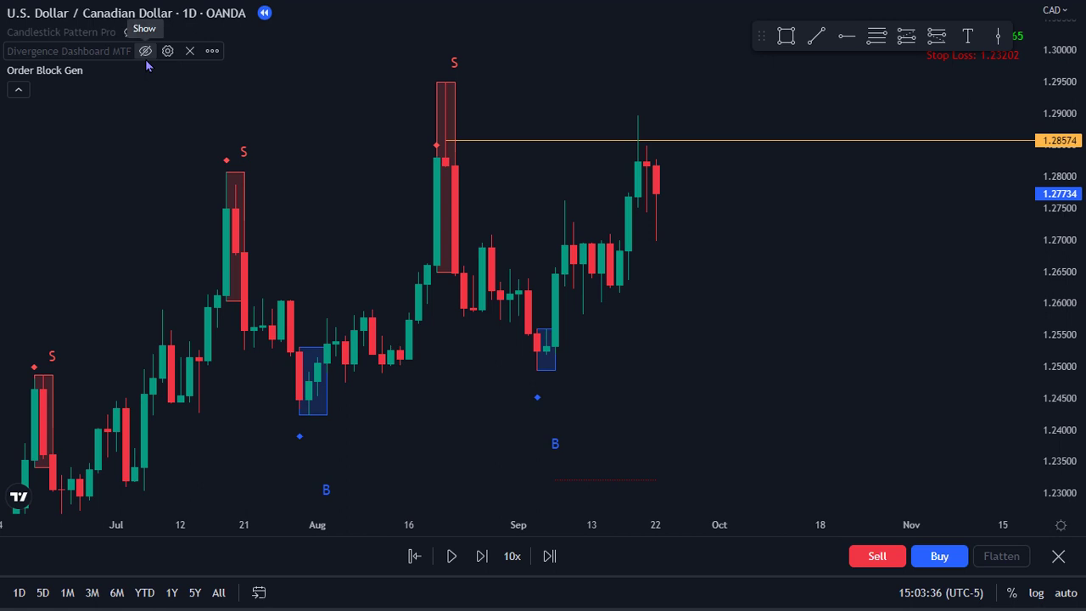
mouse_move(142, 38)
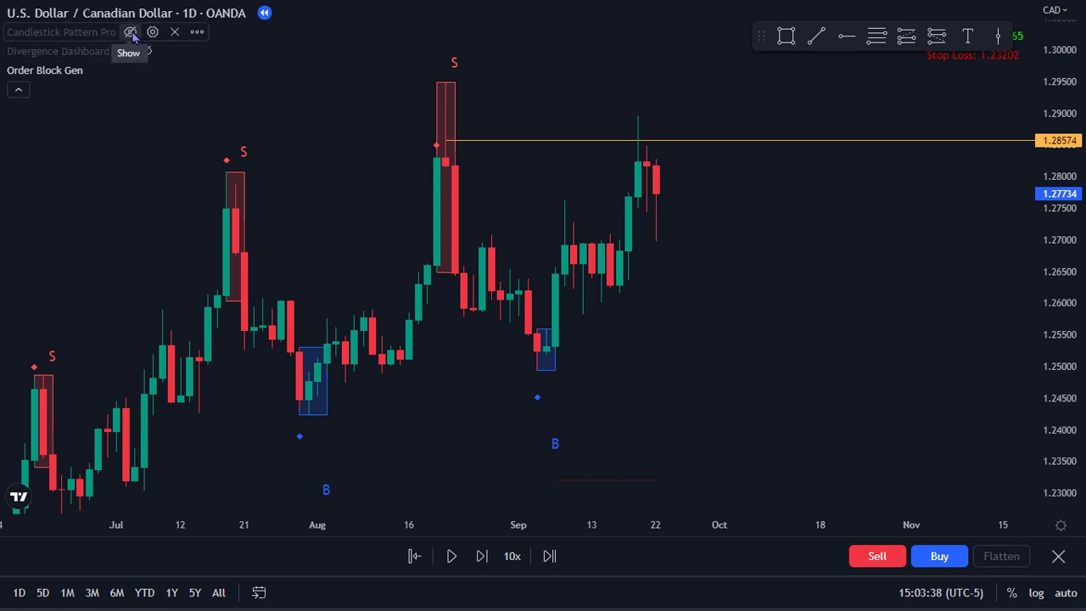
click(131, 32)
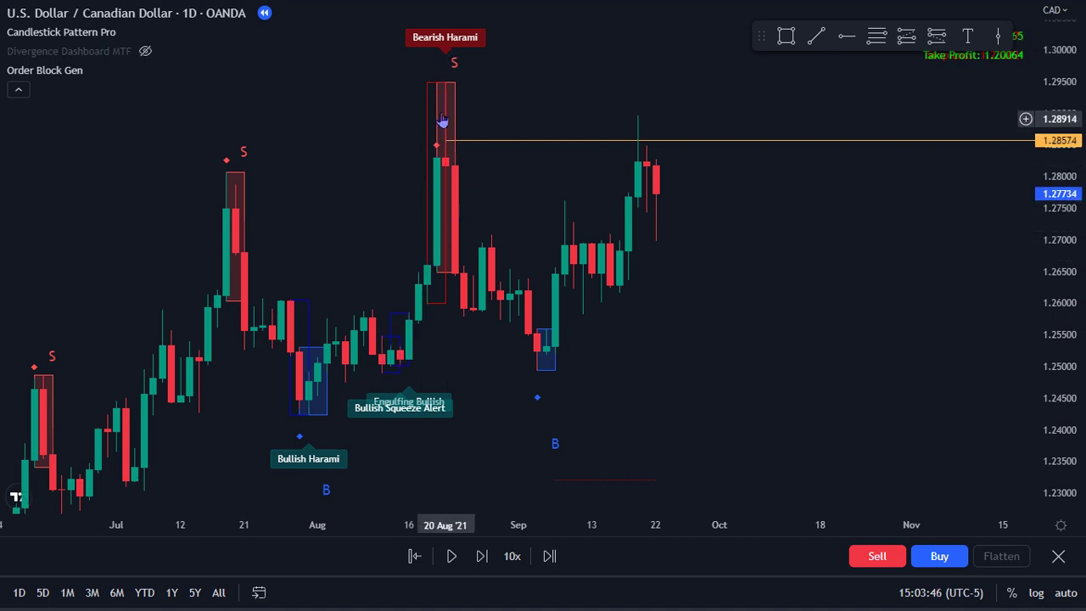
click(146, 52)
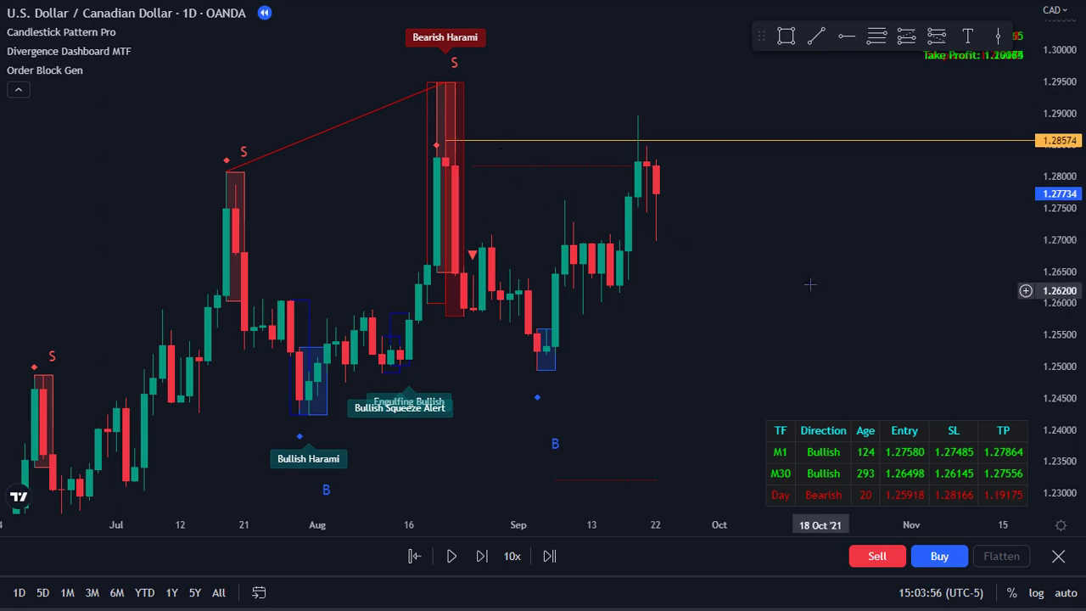
Run the bar replay forward from September 2021 into November 2021 and pause it.
drag(738, 252, 764, 269)
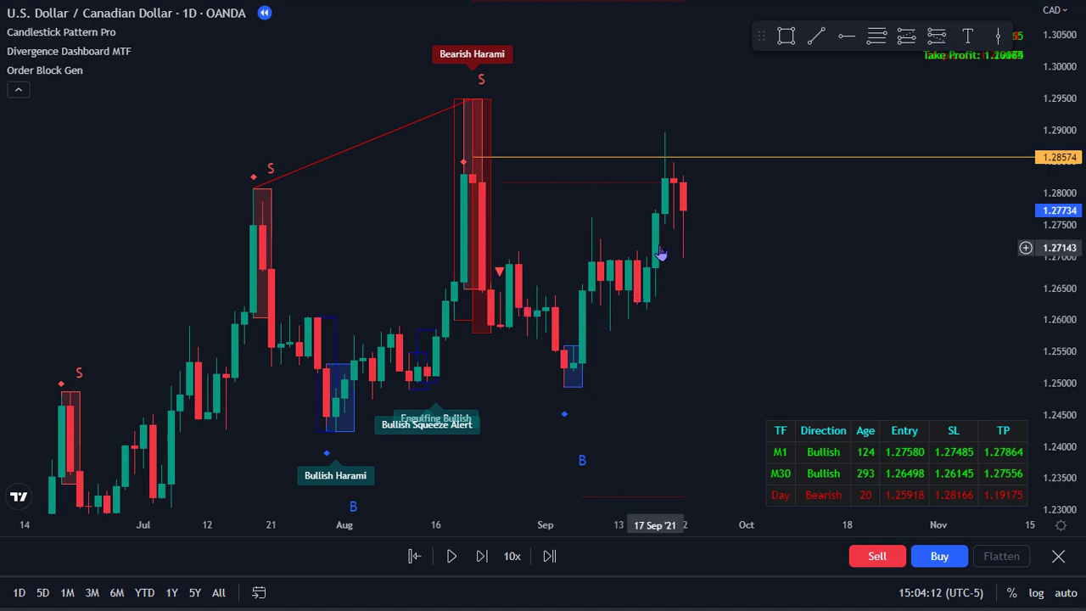
drag(764, 281, 641, 317)
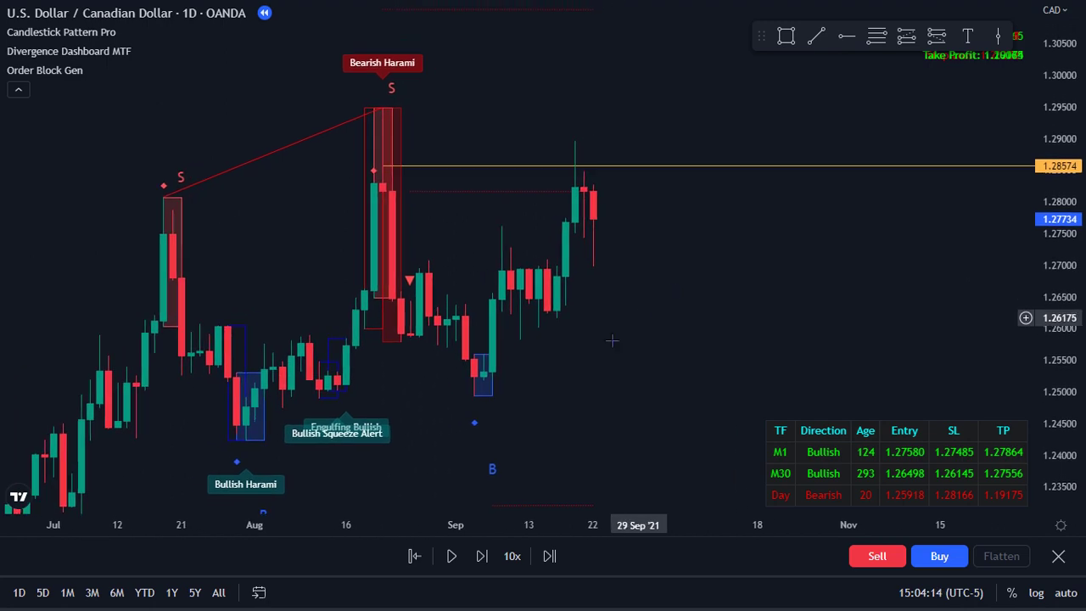
click(451, 556)
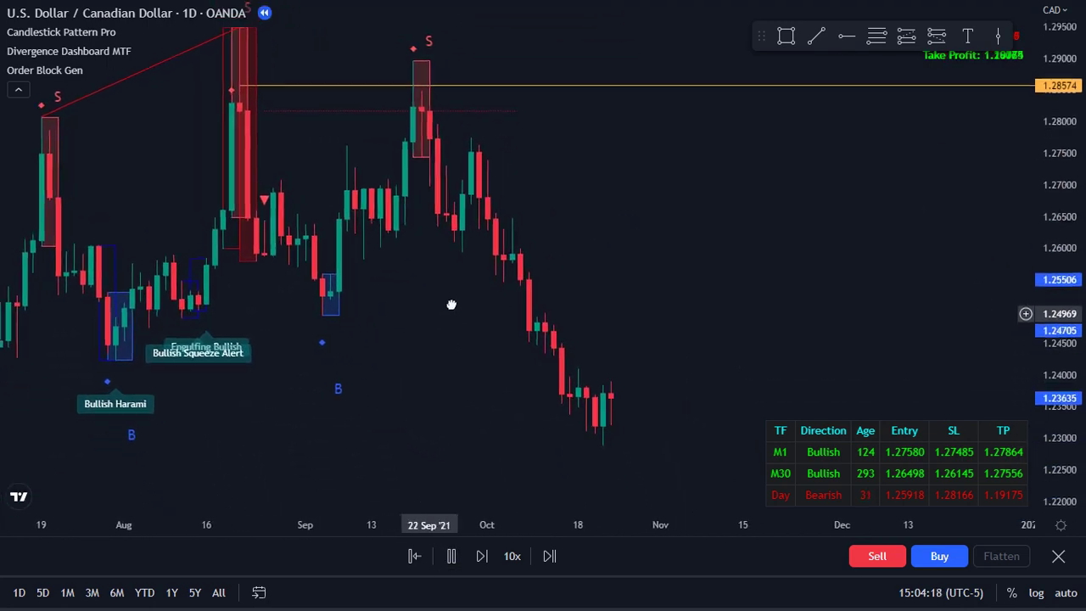
click(452, 556)
Examine how price behaved at the 1.28574 line in September 2021, comparing it with the August peak and its signals.
scroll(356, 301, down, 2)
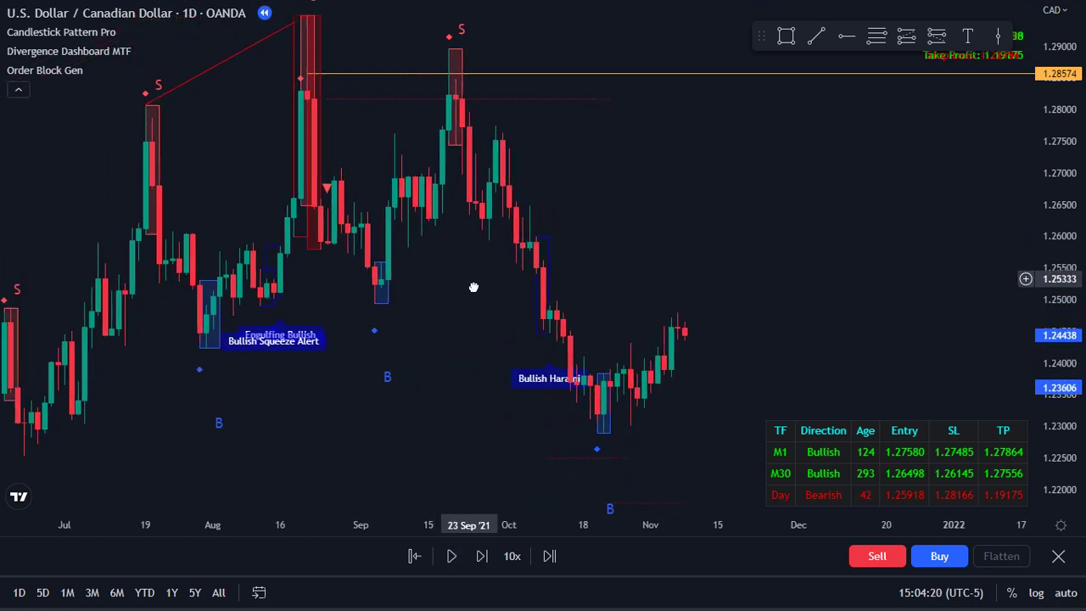
drag(472, 227, 529, 305)
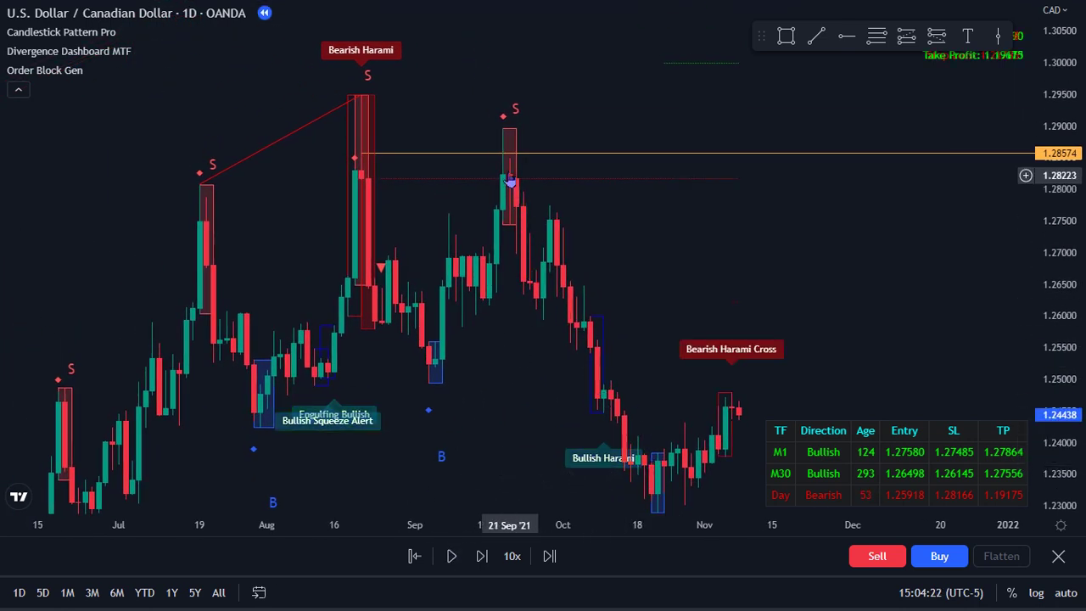
drag(1069, 240, 1066, 259)
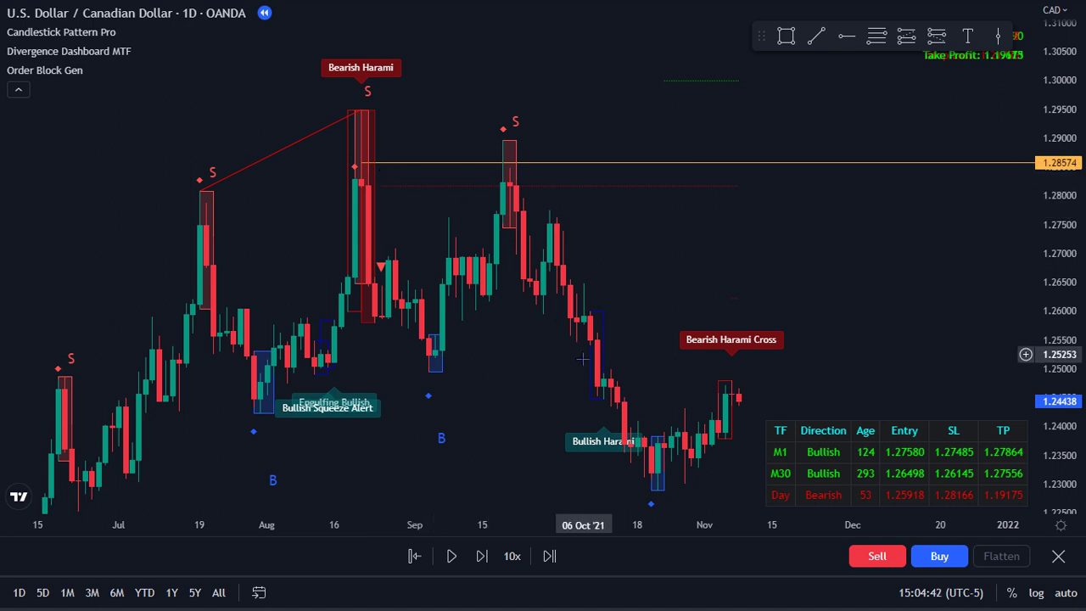
drag(580, 355, 631, 353)
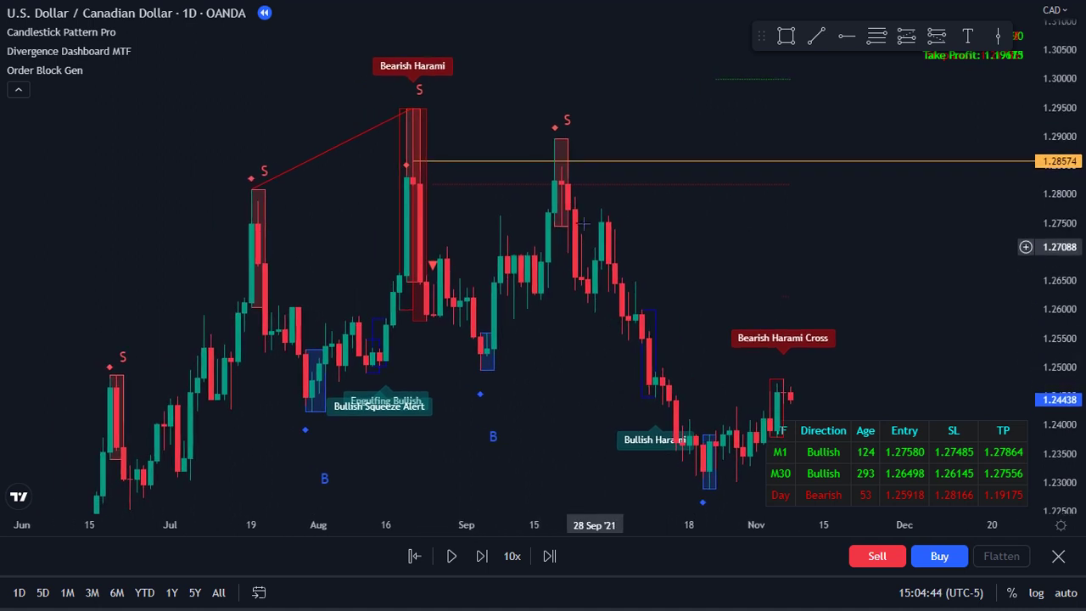
drag(564, 254, 463, 289)
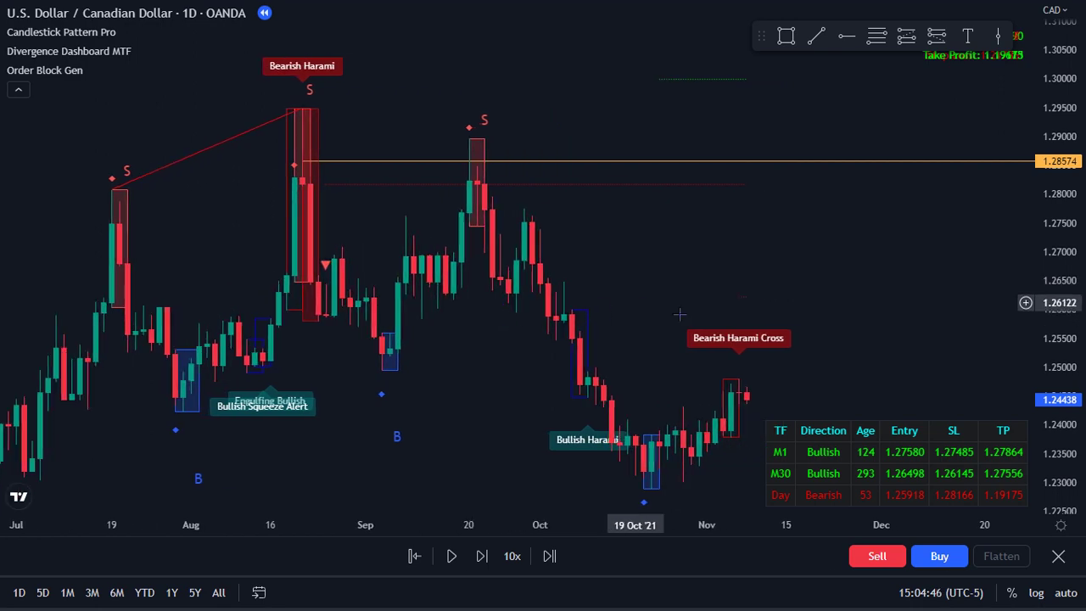
drag(1051, 359, 1050, 287)
drag(655, 268, 843, 308)
scroll(843, 308, up, 2)
drag(457, 236, 501, 252)
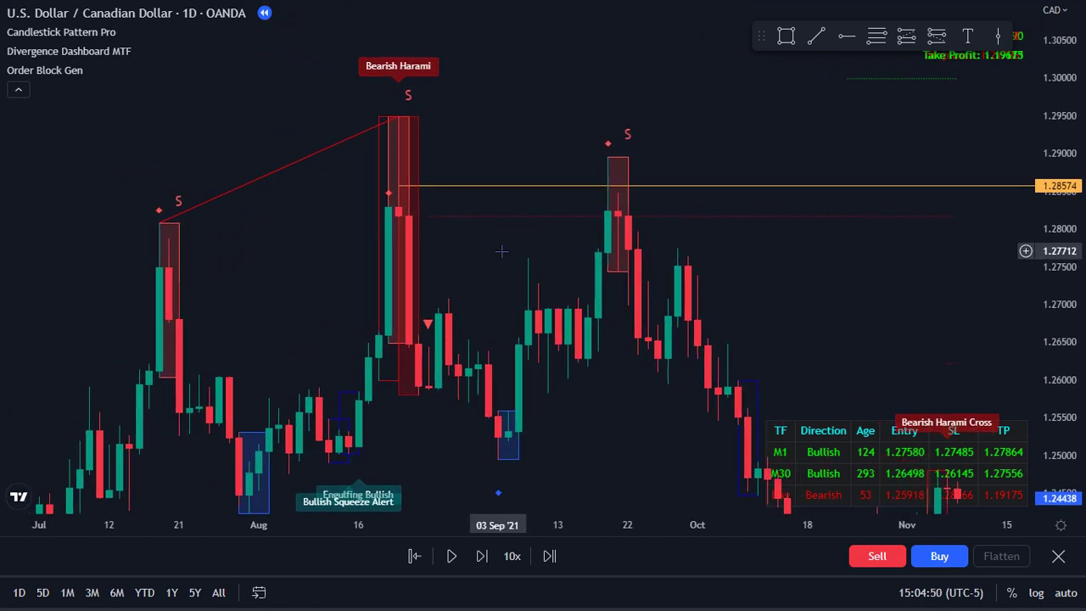
Hide the Order Block Gen, Divergence Dashboard MTF and Candlestick Pattern Pro indicators to leave a clean chart.
click(96, 70)
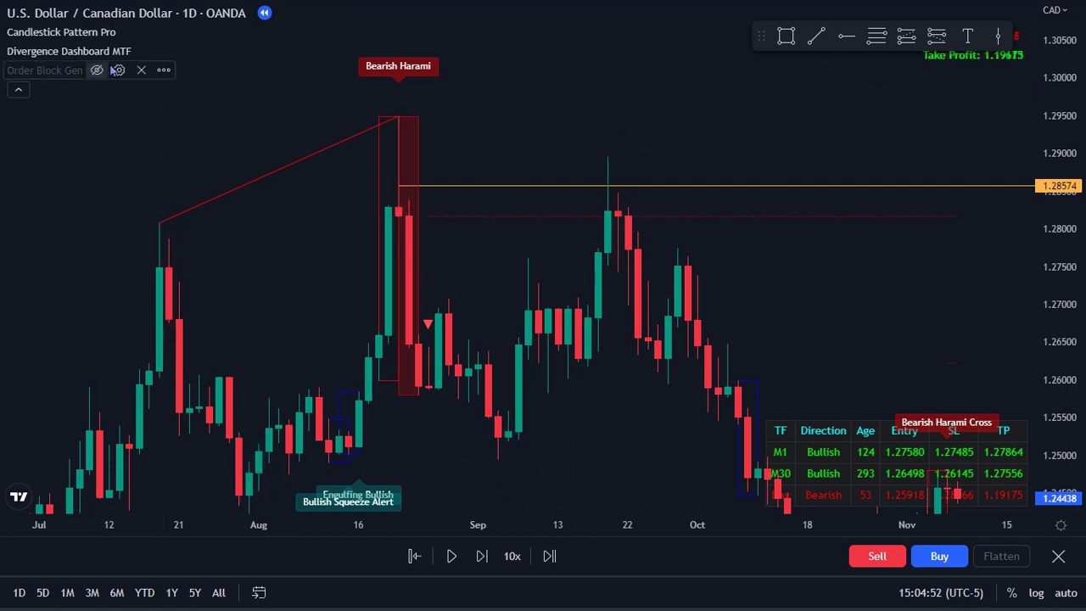
click(145, 51)
click(127, 34)
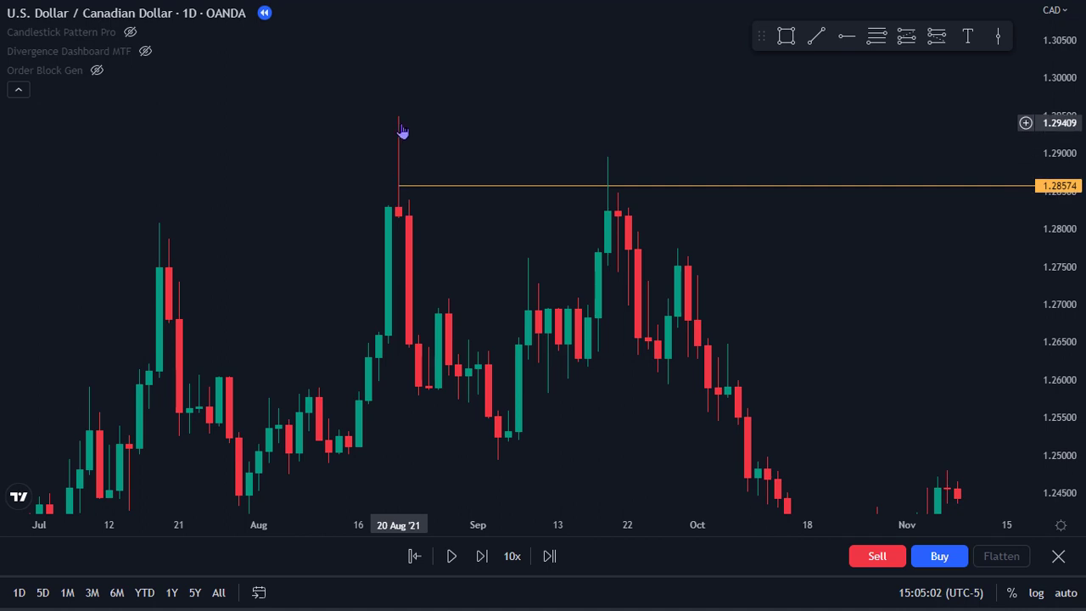
Draw a Fibonacci retracement on the 20 August 2021 candle's upper wick, from the high at 1.29492 down to 1.28294.
drag(451, 128, 509, 134)
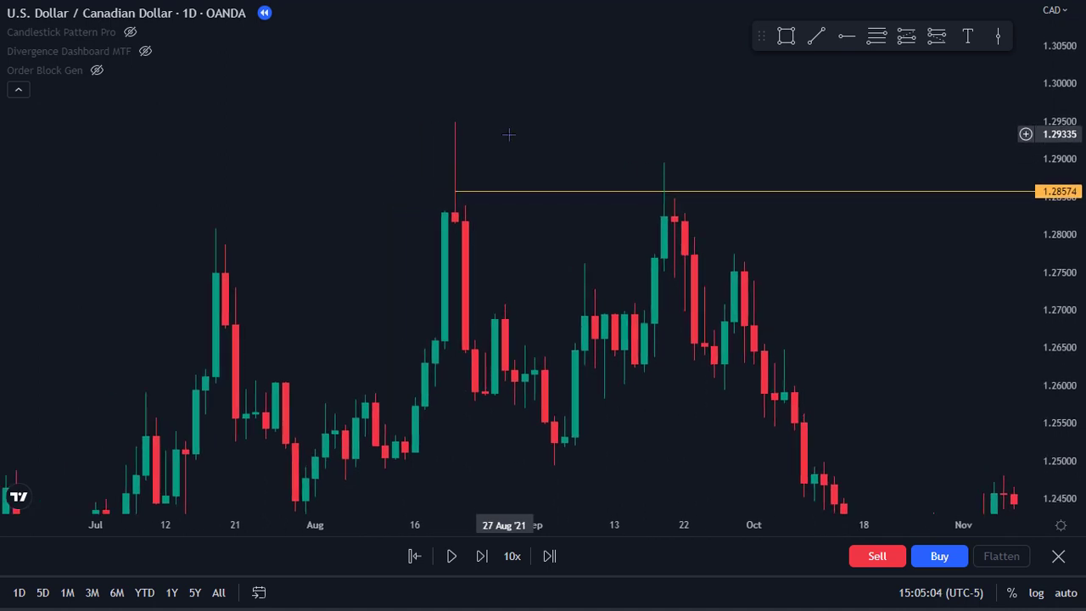
scroll(509, 134, up, 2)
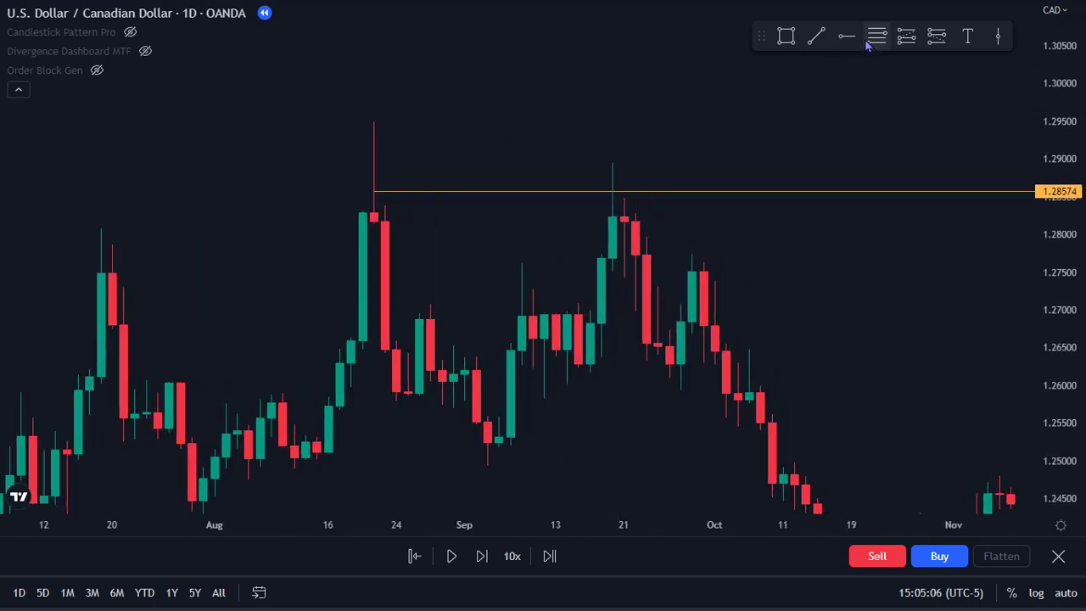
click(373, 119)
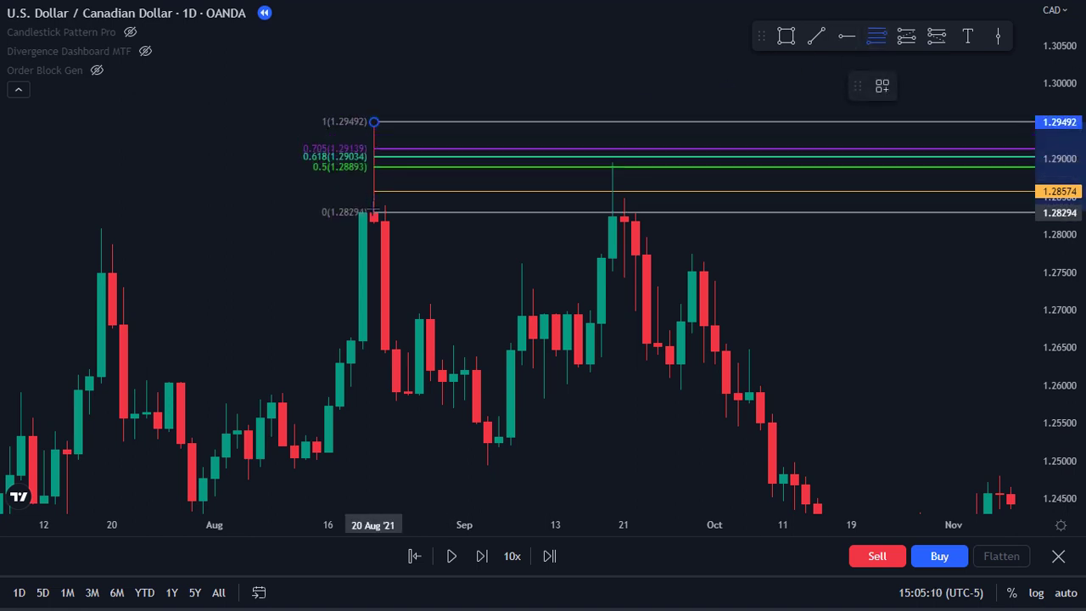
click(373, 212)
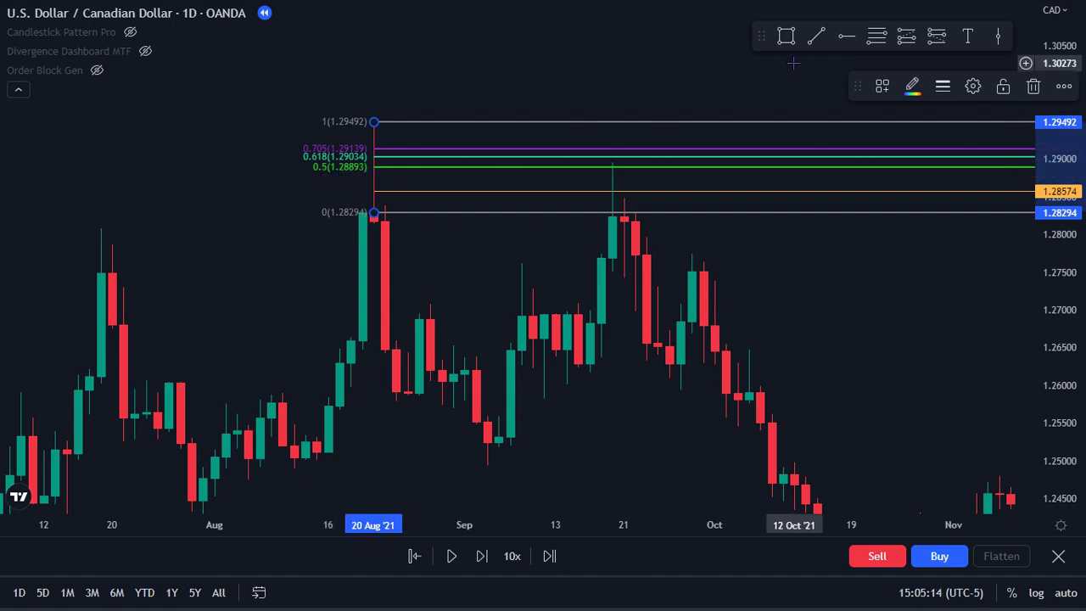
Place a horizontal ray from 3 September 2021 on the 0.5 retracement level at 1.28892 and delete the Fibonacci retracement.
click(845, 38)
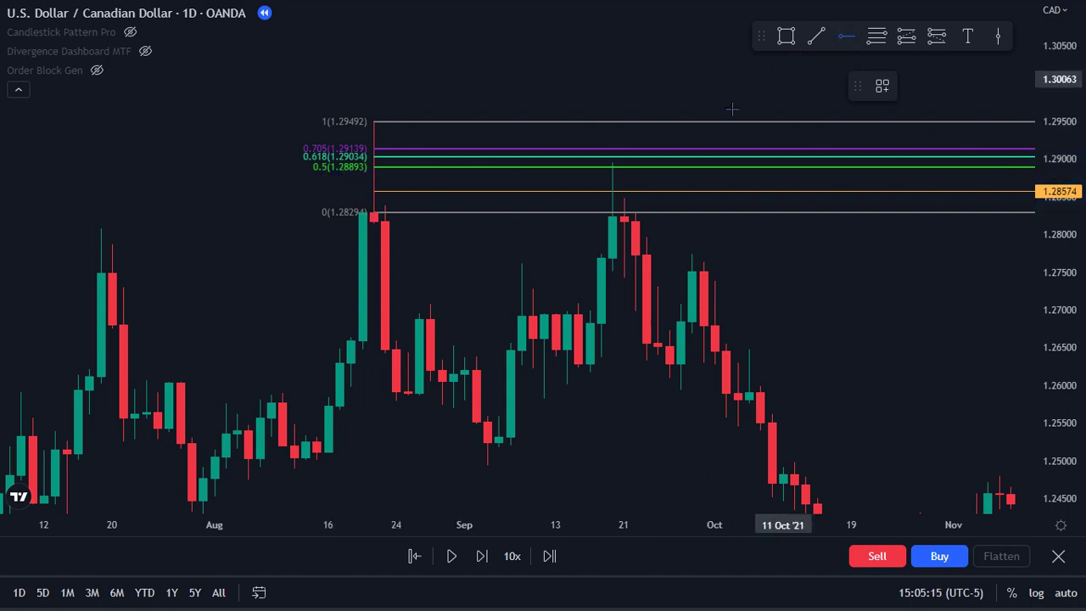
click(487, 166)
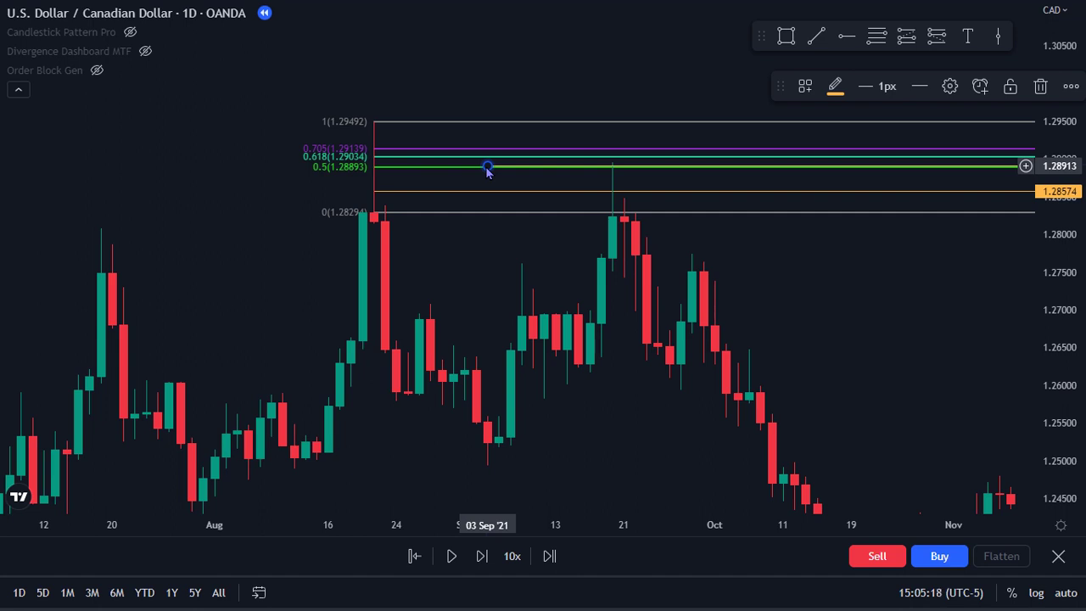
drag(488, 169, 489, 175)
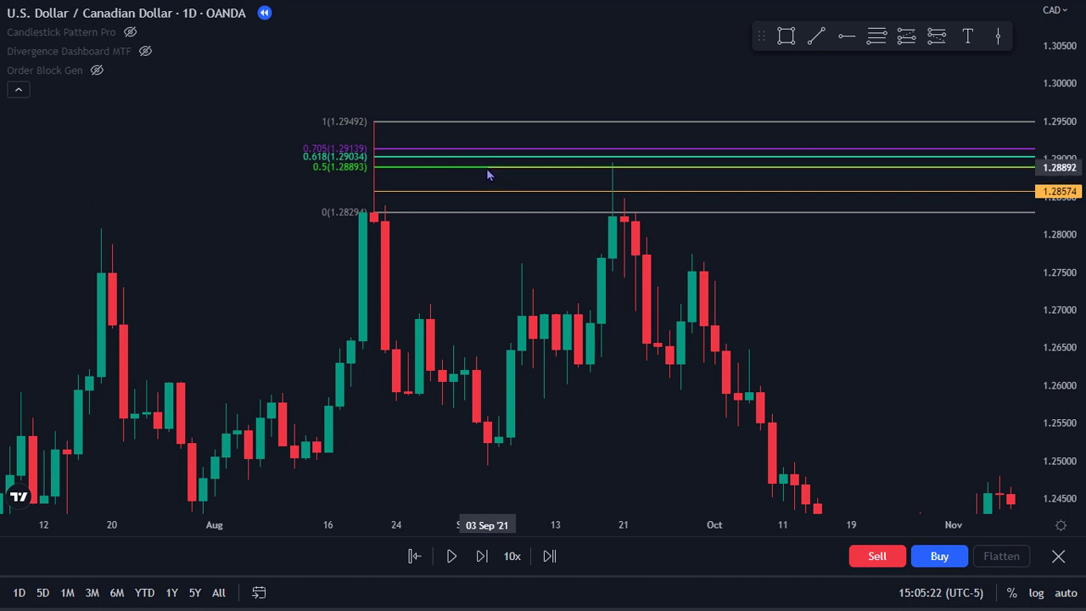
click(488, 173)
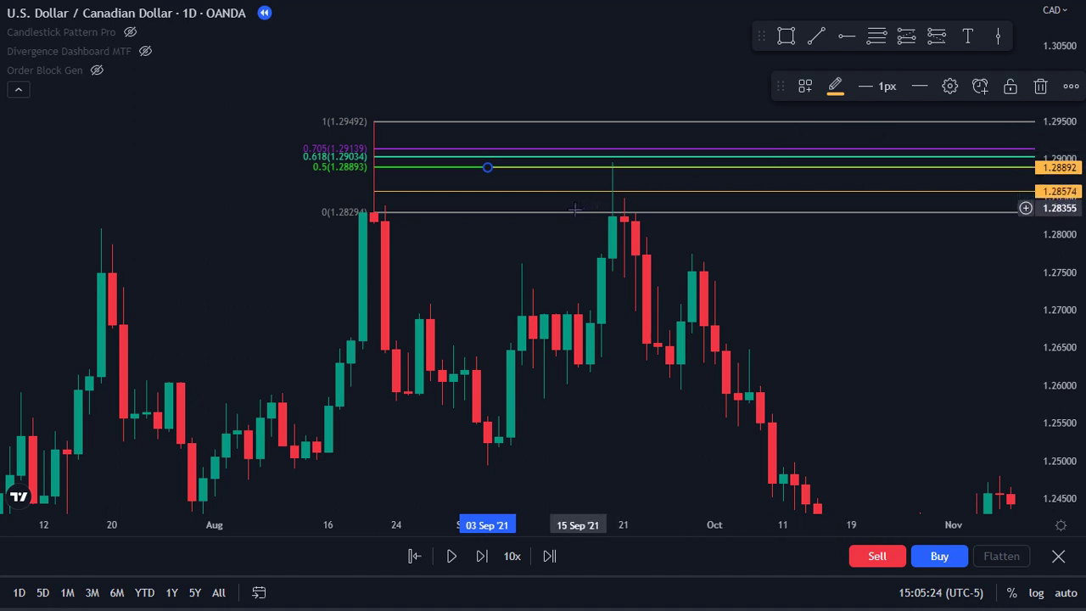
click(1040, 86)
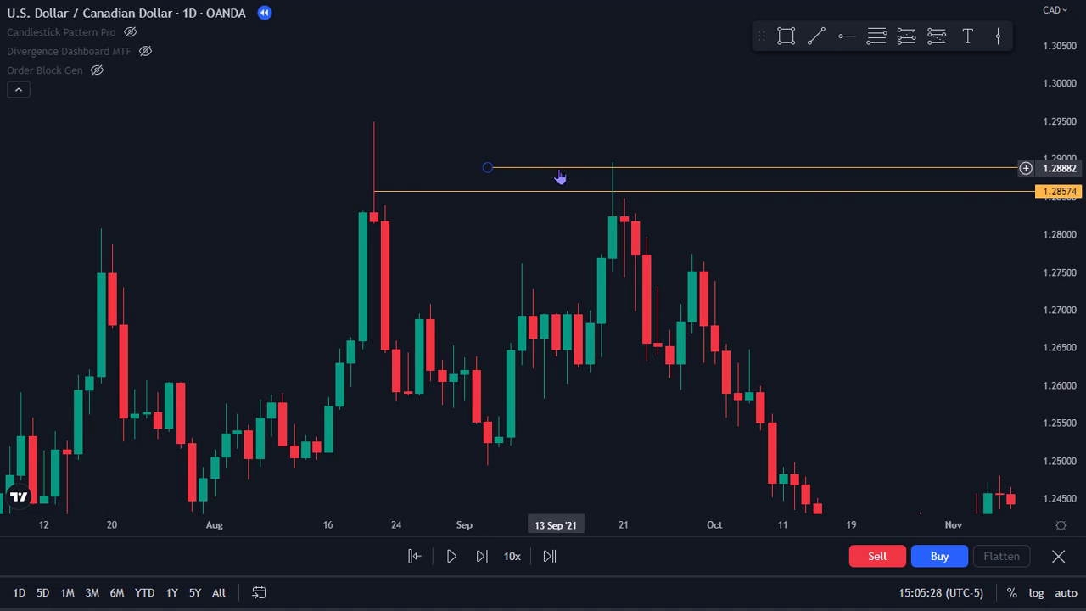
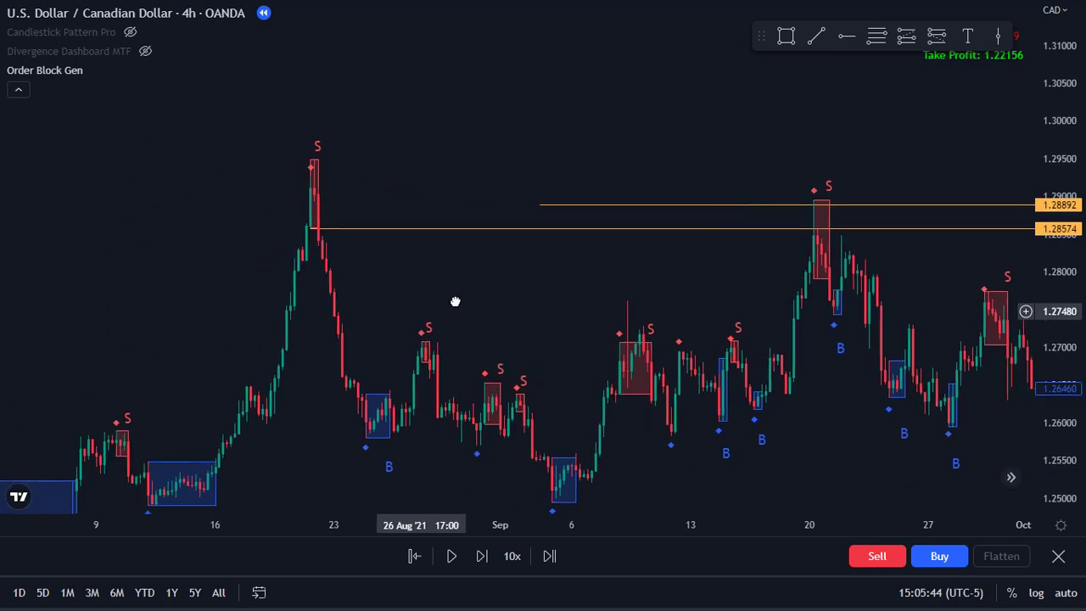
Examine the bearish order block at the 20 August 2021 high against the 1.28574 ray on the 4-hour chart.
scroll(574, 290, up, 2)
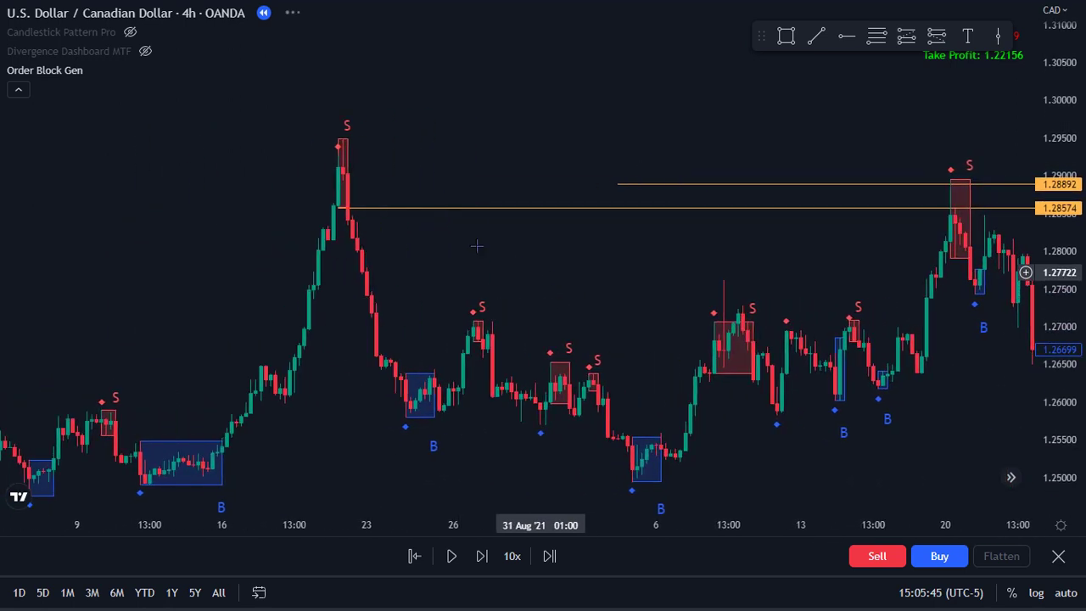
click(340, 212)
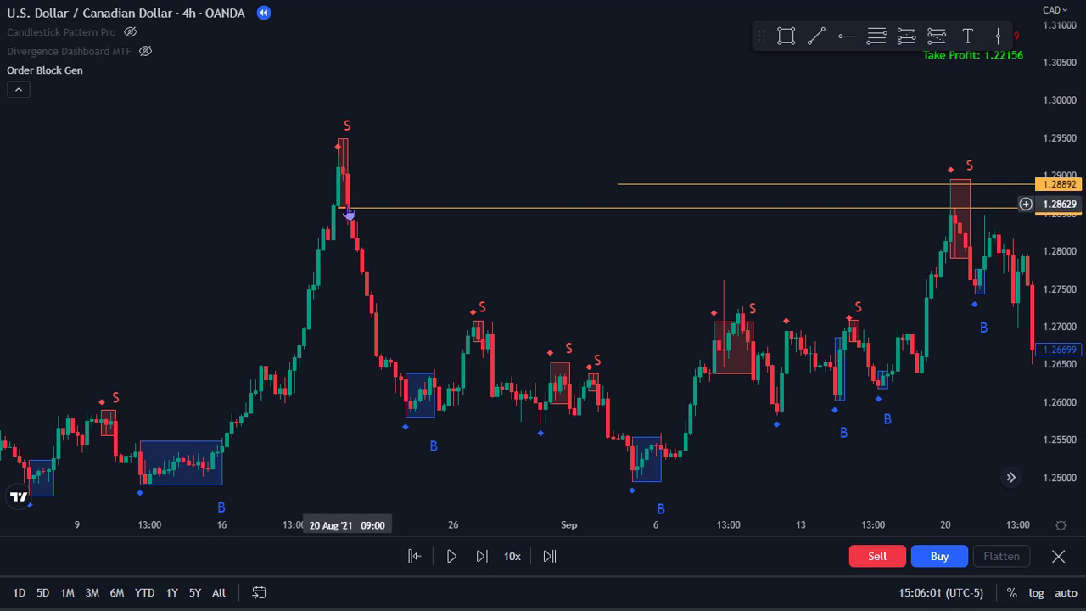
Show the Candlestick Pattern Pro indicator and examine the pattern marked at the 20 August 2021 high on the 4-hour chart.
scroll(347, 206, up, 1)
drag(322, 158, 253, 179)
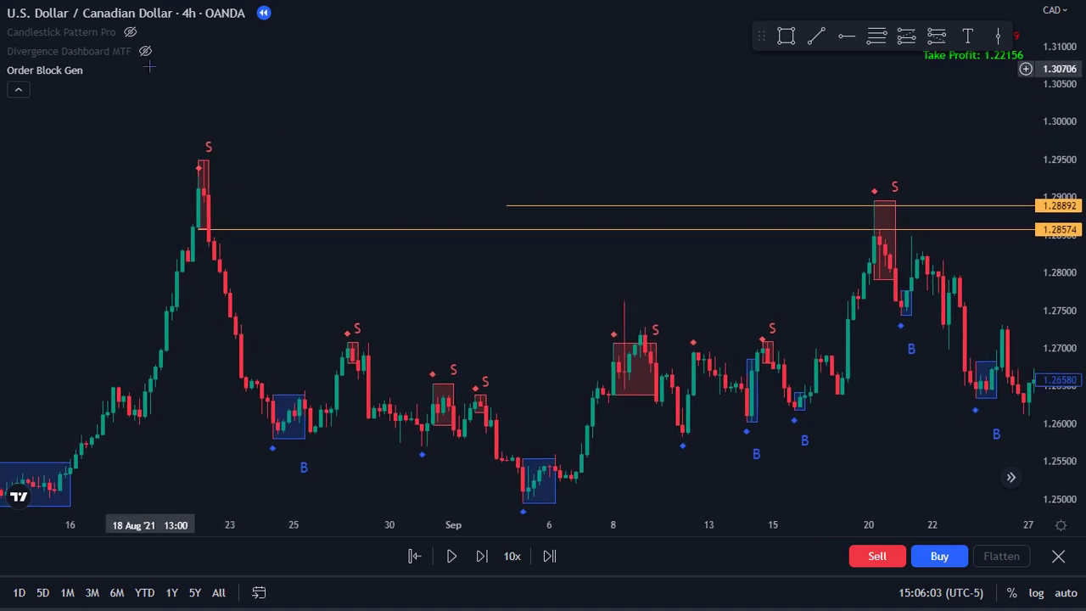
click(130, 32)
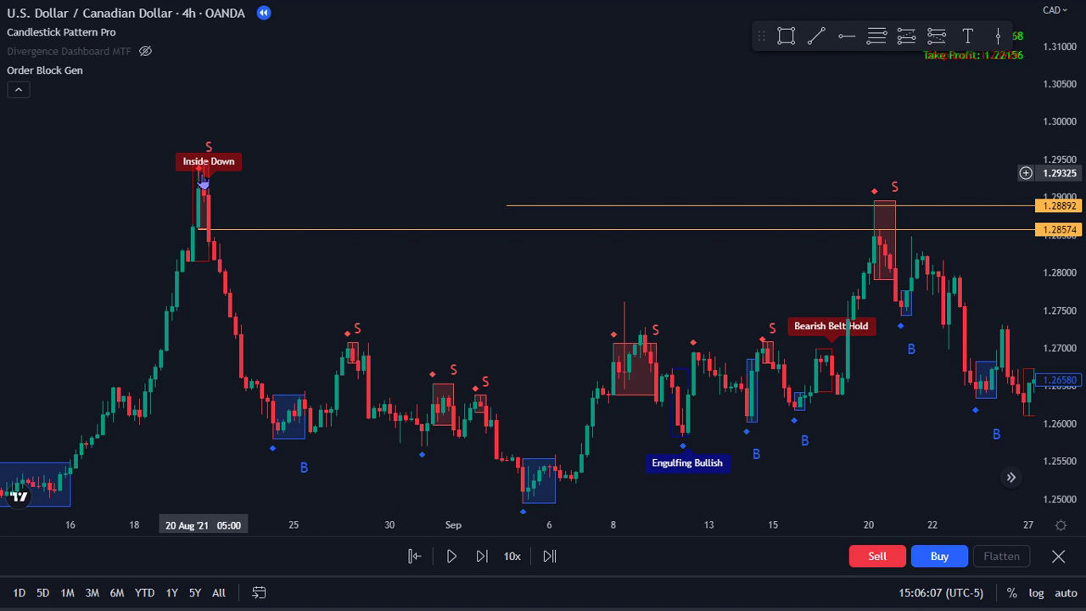
scroll(192, 217, up, 1)
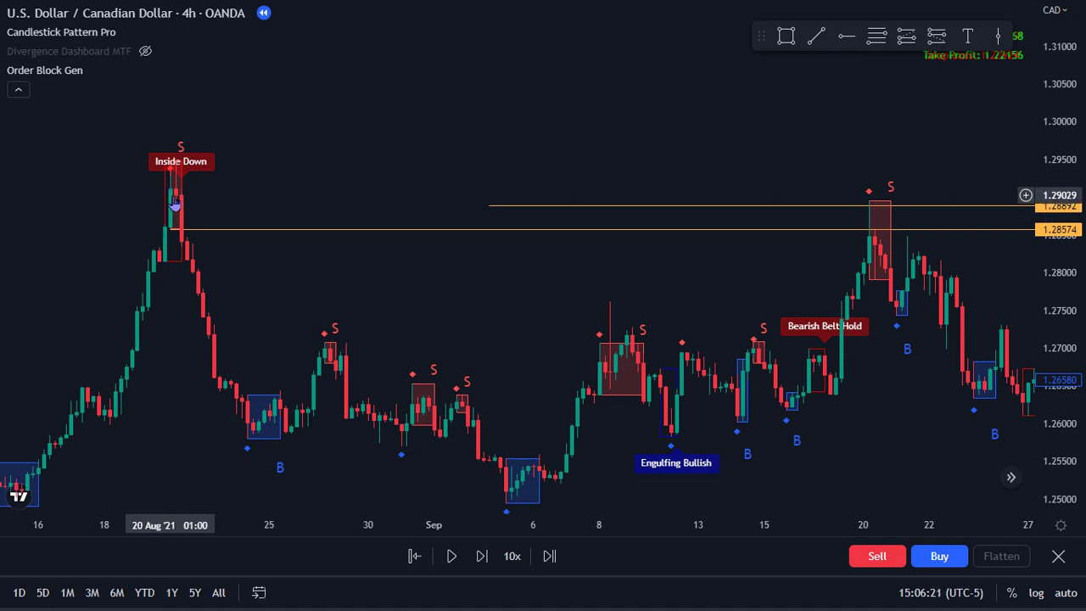
scroll(317, 184, down, 1)
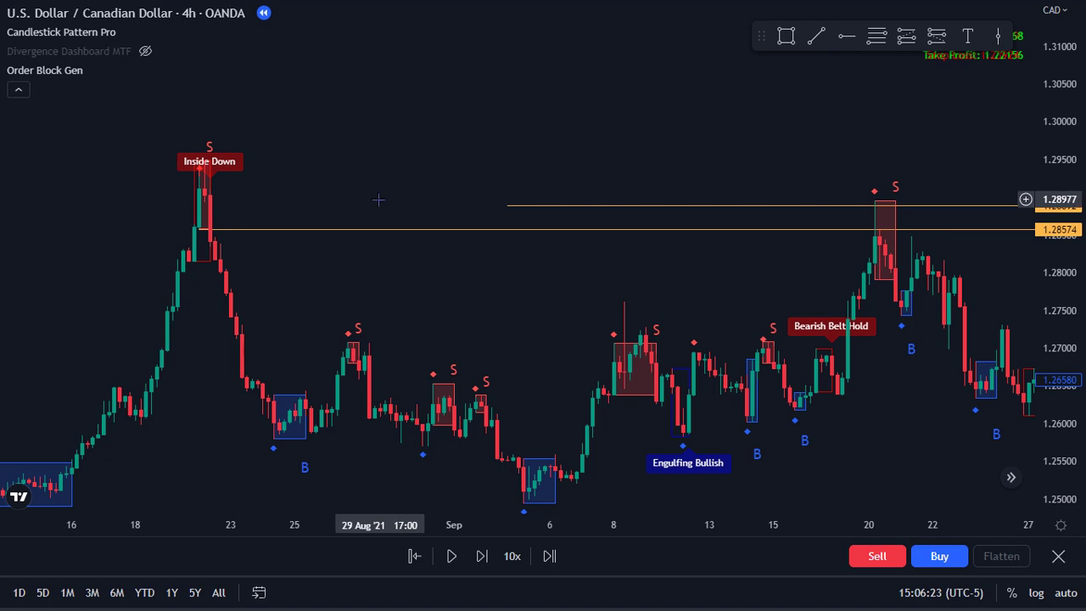
Compare the Inside Down pattern at the 20 August peak with the surrounding price action, and hide the Candlestick Pattern Pro indicator.
drag(378, 200, 412, 179)
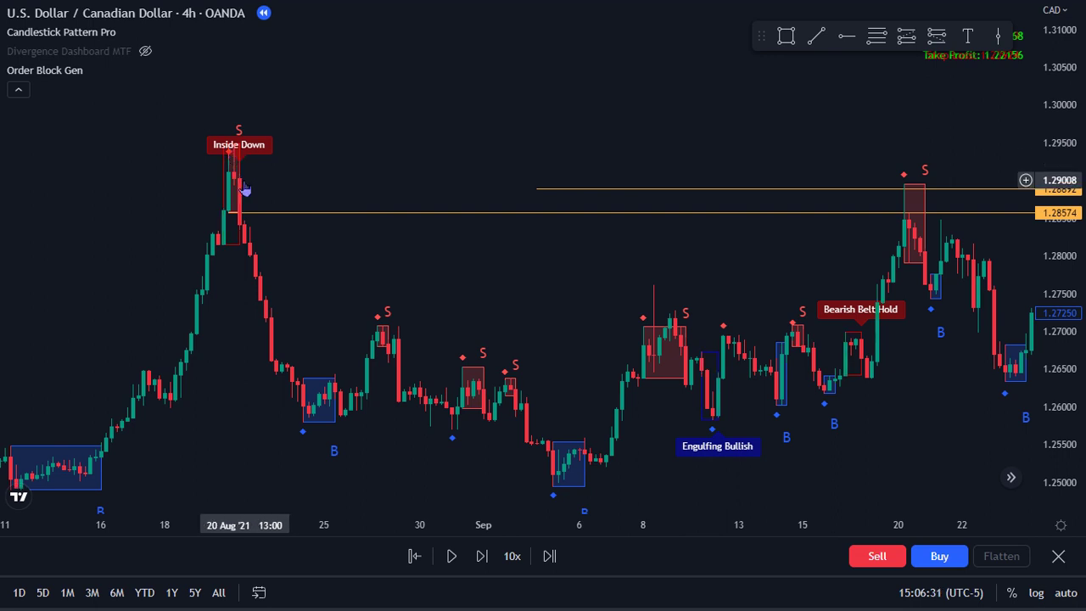
scroll(218, 194, down, 3)
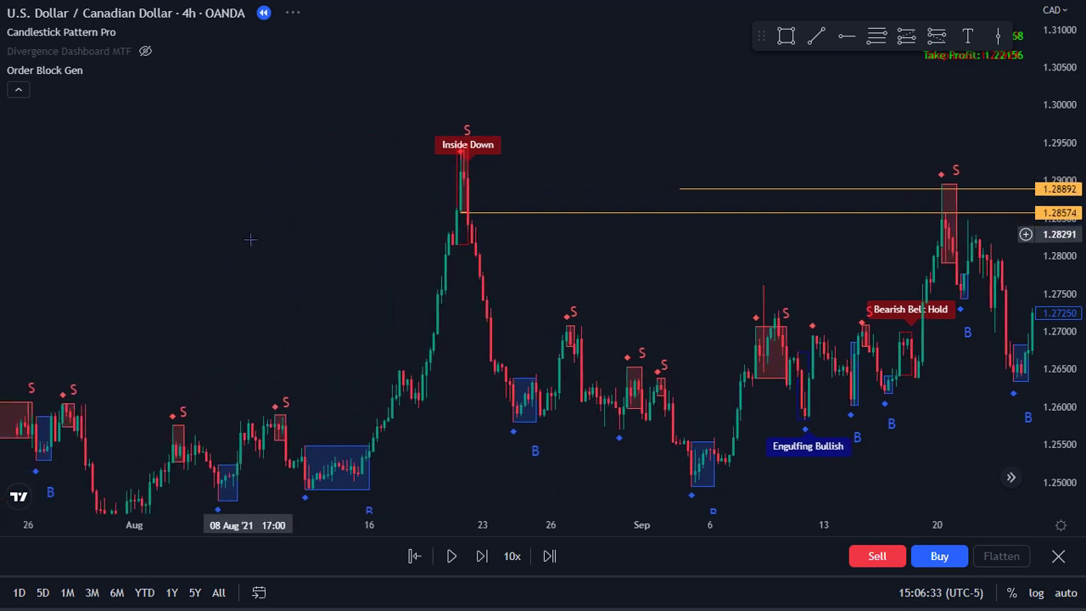
drag(251, 241, 512, 281)
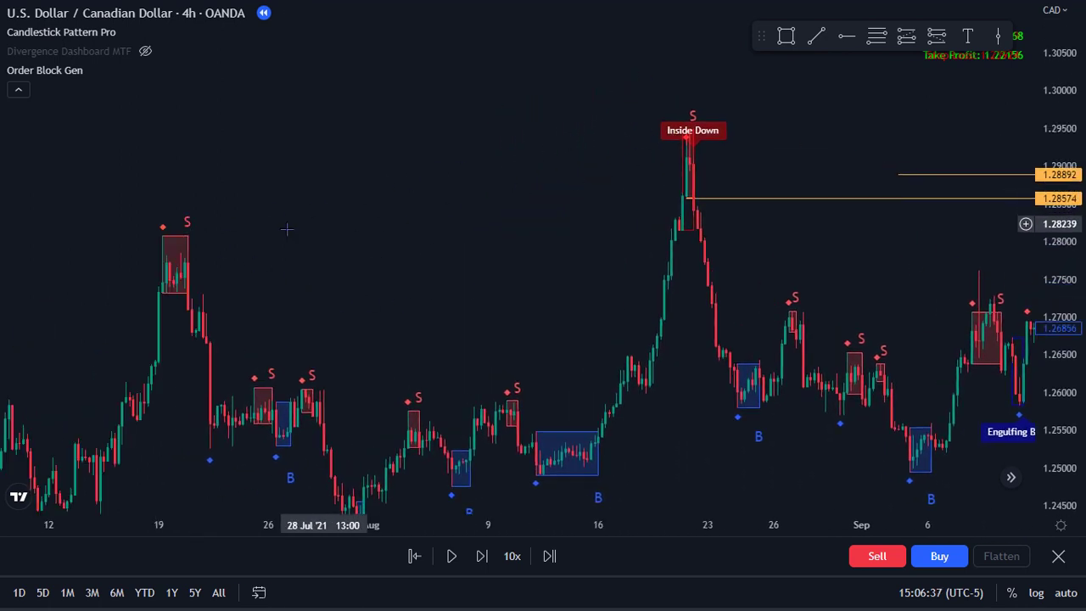
drag(487, 240, 386, 248)
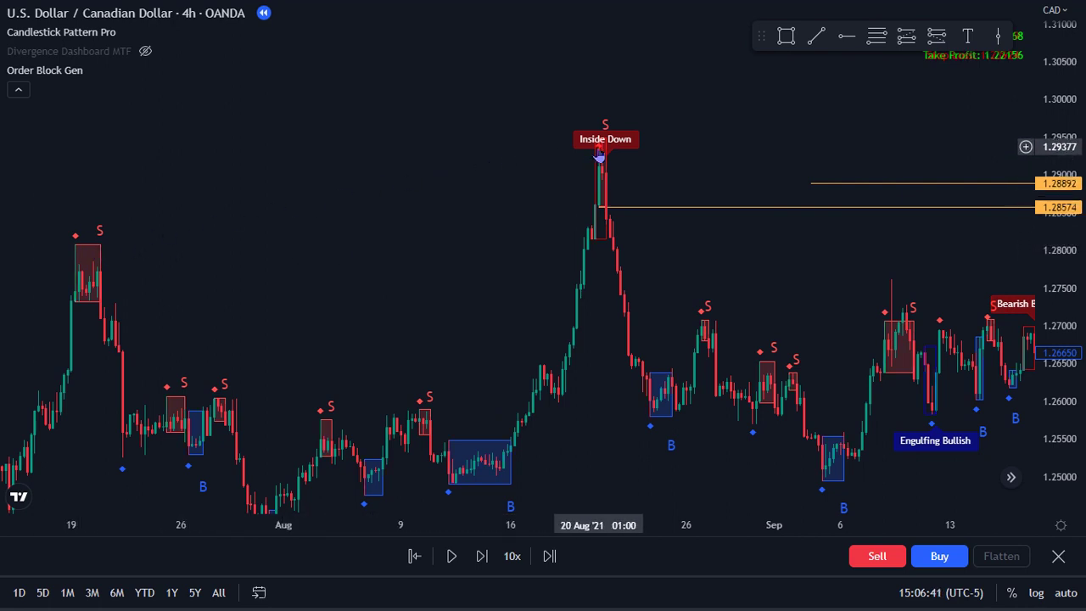
scroll(566, 187, up, 5)
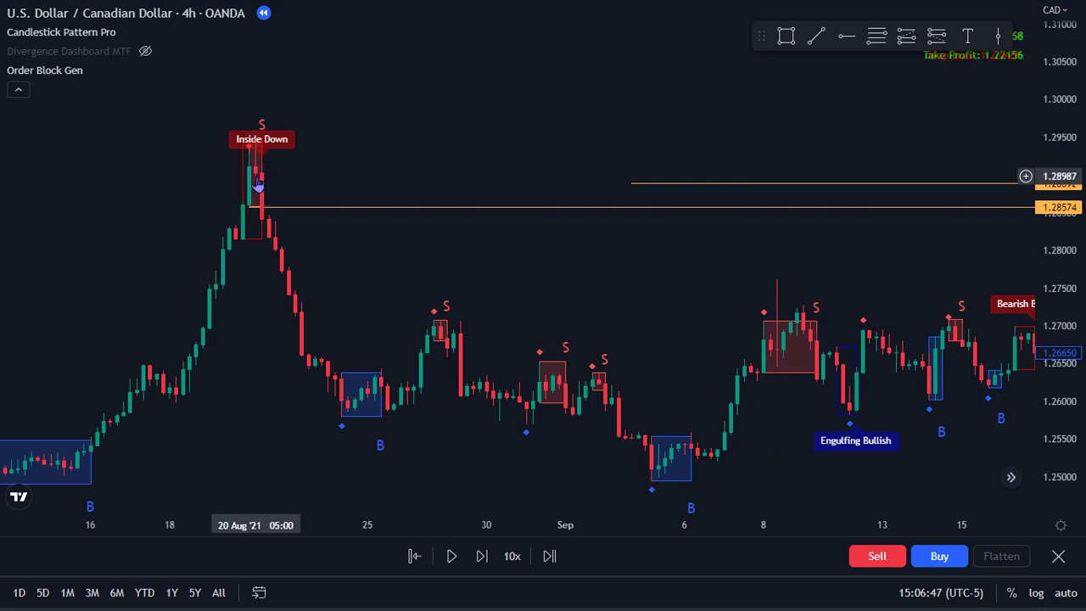
drag(372, 172, 294, 189)
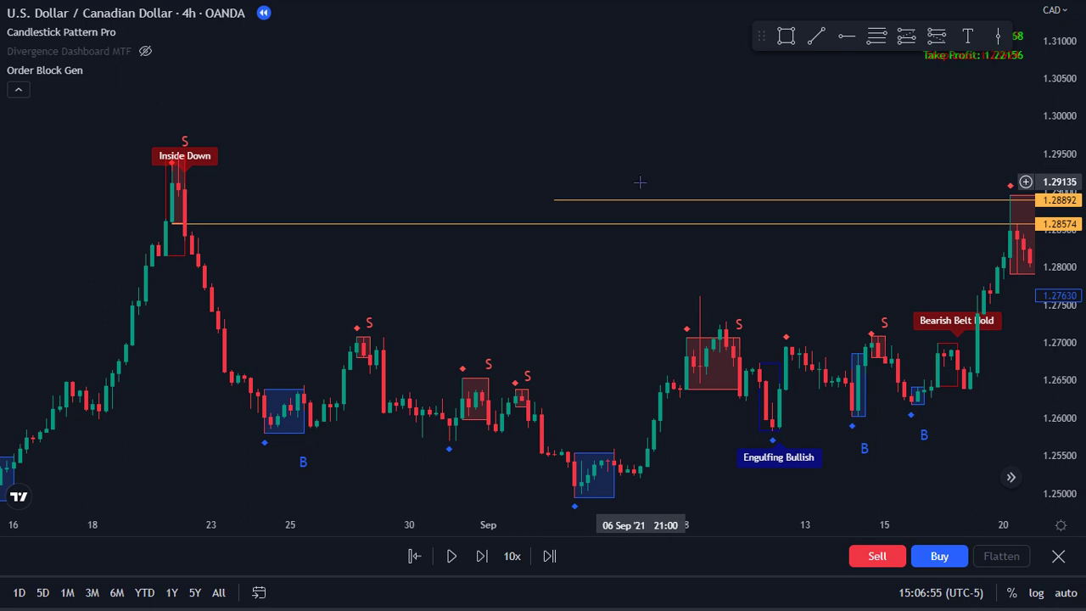
drag(640, 182, 421, 177)
scroll(421, 176, down, 2)
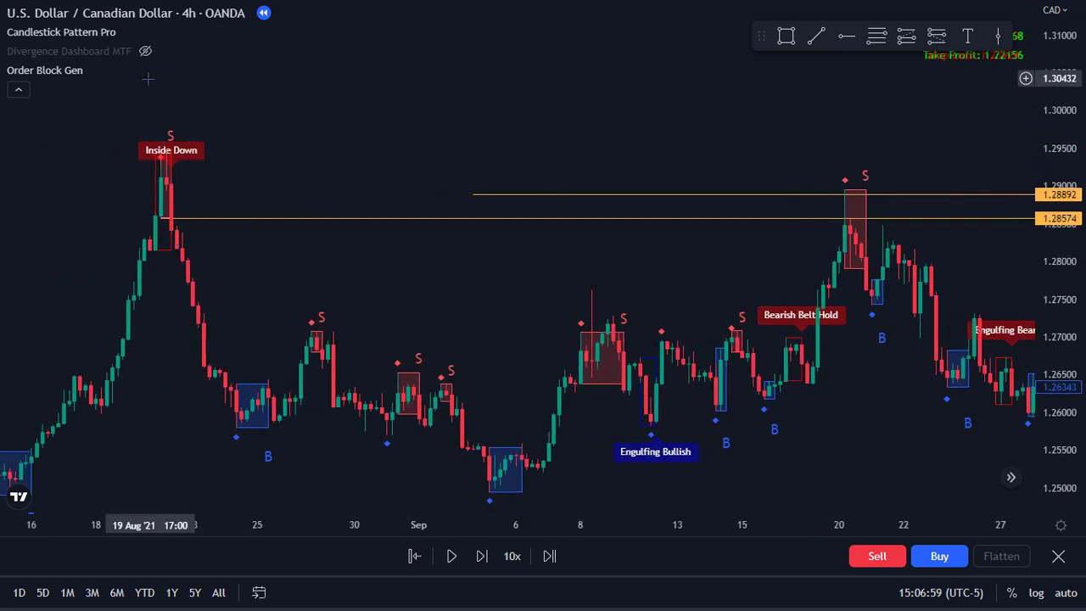
mouse_move(142, 64)
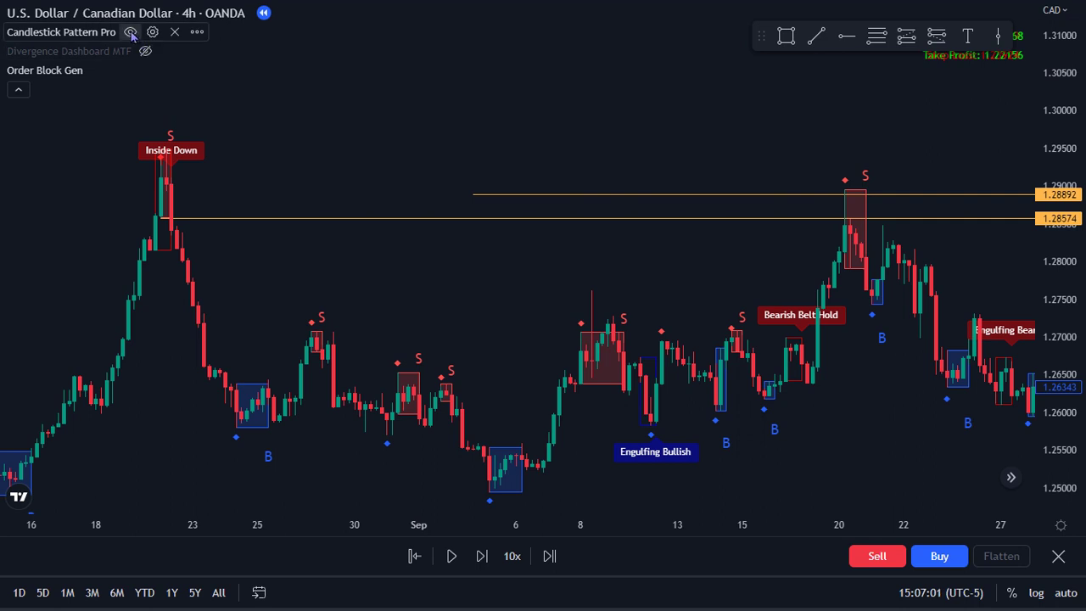
click(131, 32)
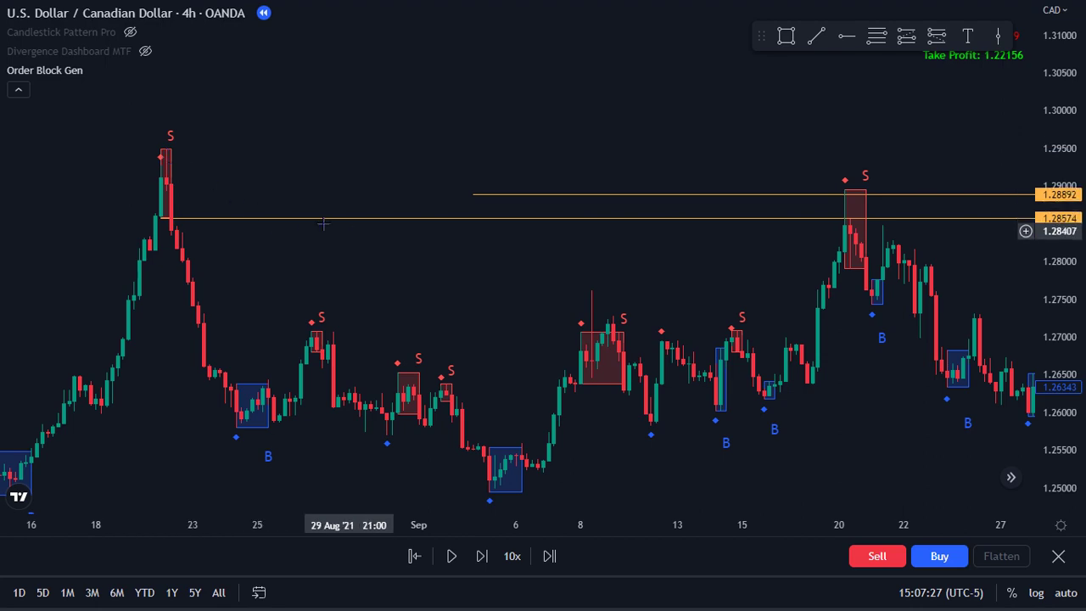
Examine the 20 September 2021 bearish order block and the surrounding price swings against the 1.28574 and 1.28892 rays.
scroll(678, 327, down, 1)
drag(679, 327, 364, 359)
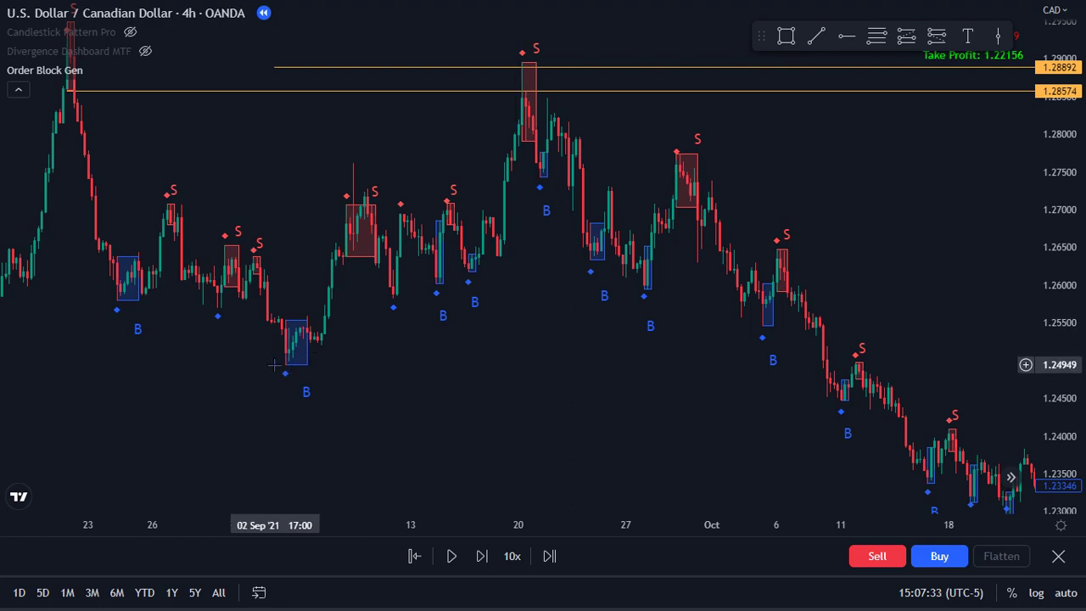
scroll(654, 356, down, 2)
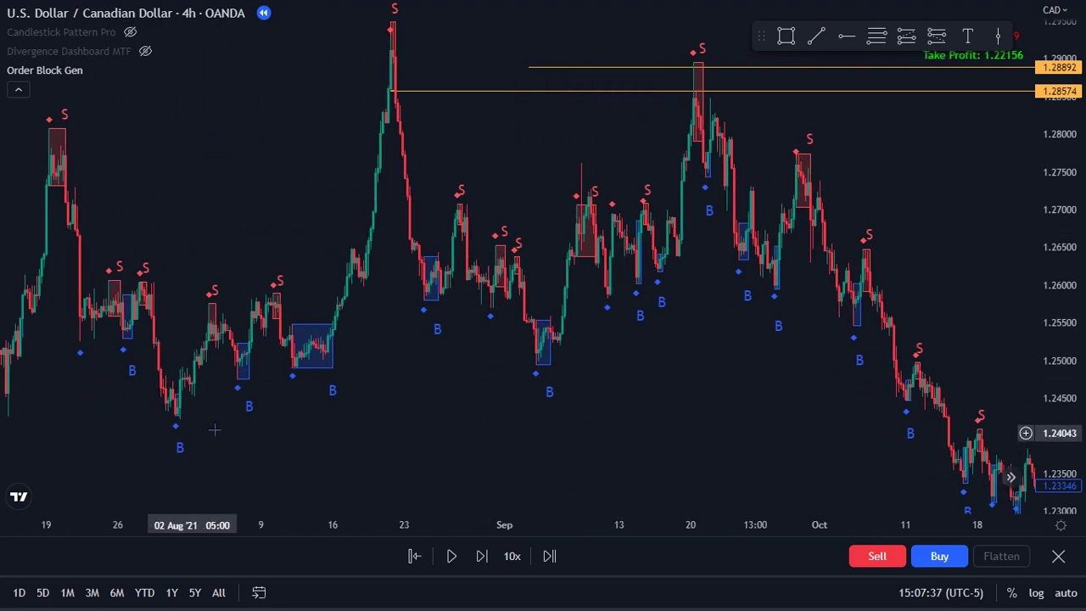
scroll(448, 441, up, 3)
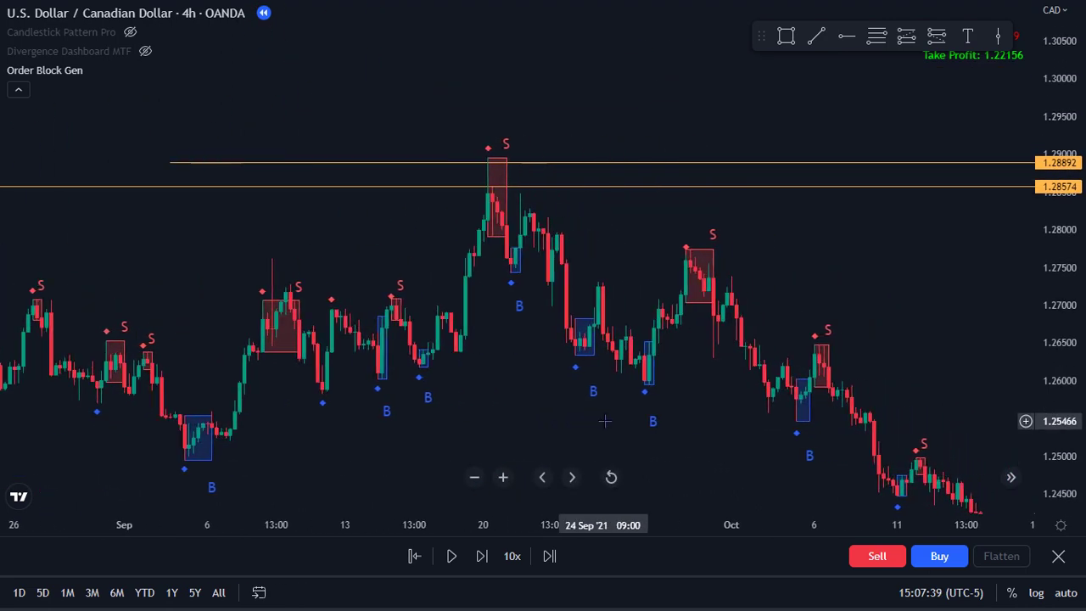
scroll(492, 339, down, 2)
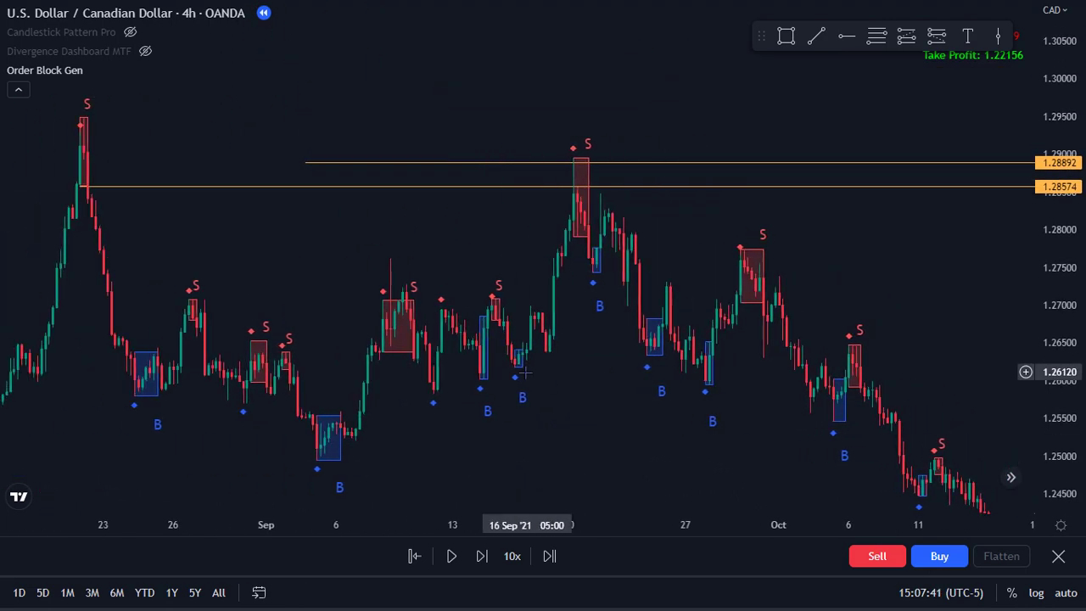
drag(388, 288, 445, 278)
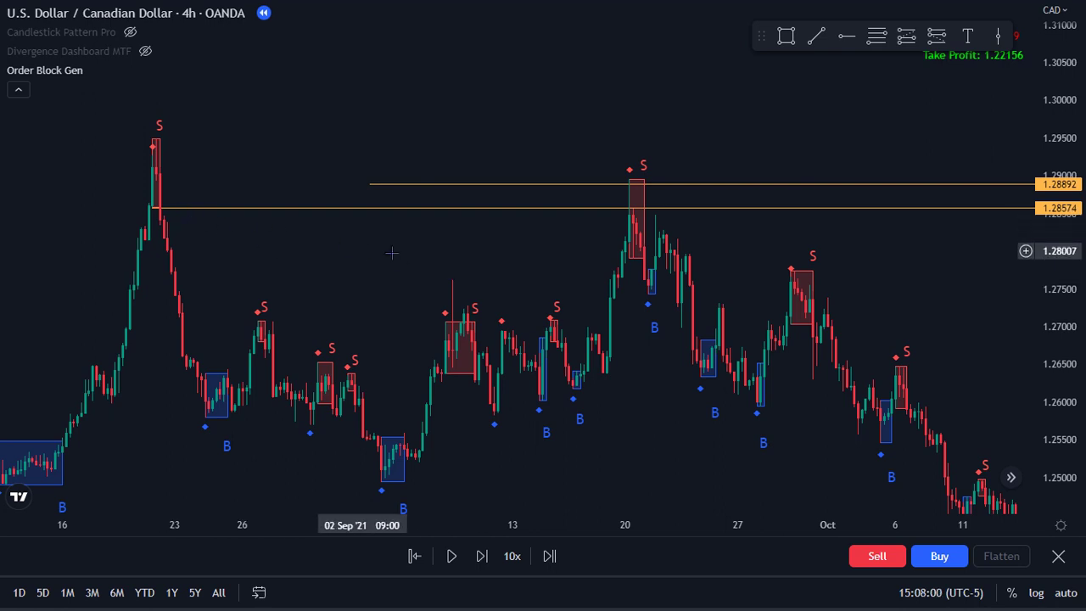
scroll(399, 254, up, 3)
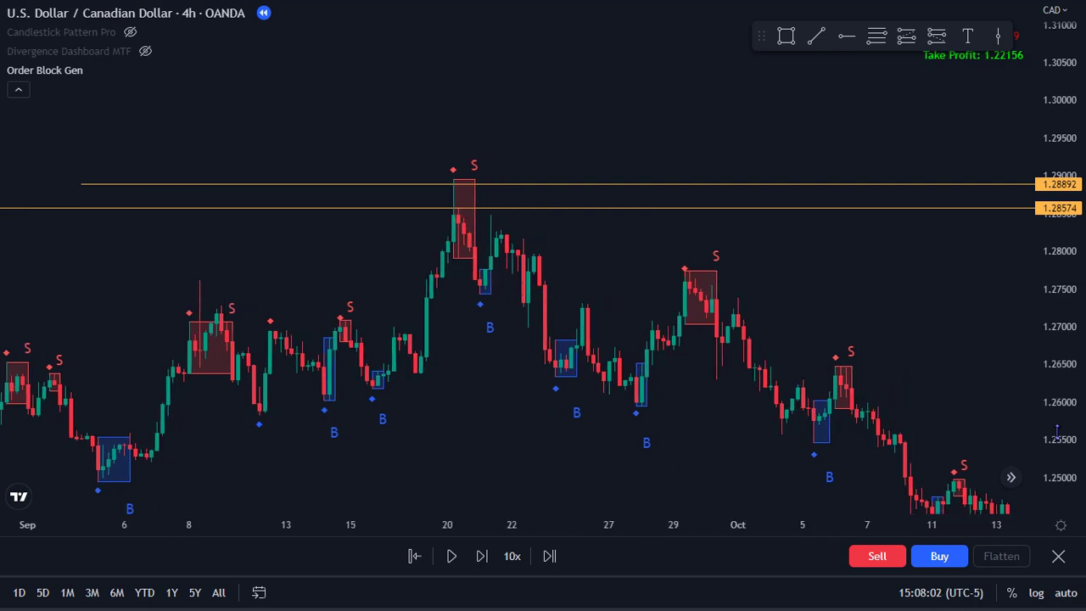
drag(1069, 440, 1068, 400)
scroll(594, 272, up, 1)
drag(544, 252, 756, 281)
scroll(589, 299, up, 1)
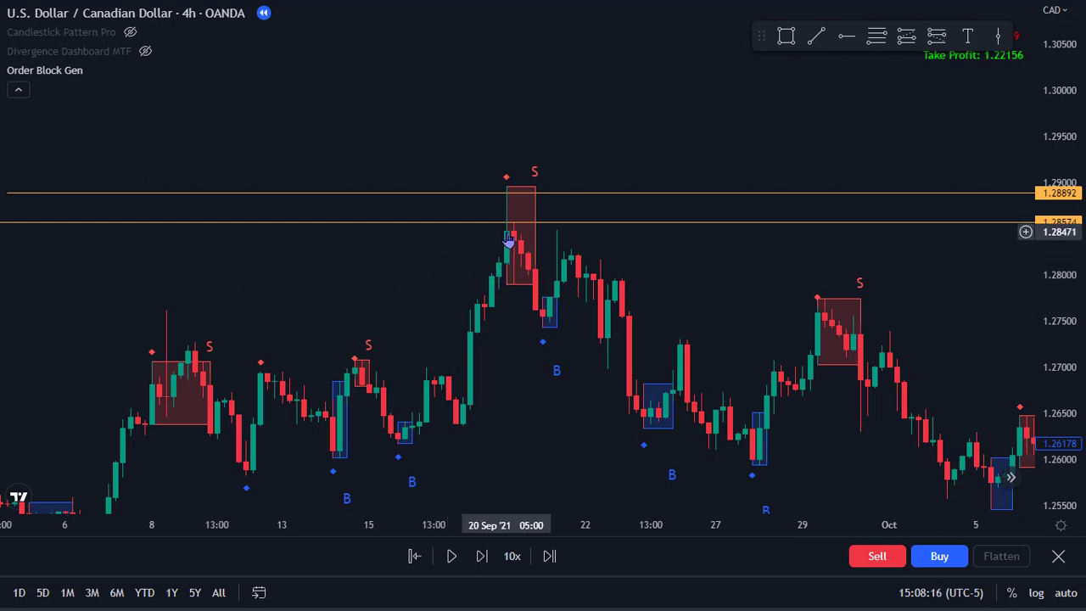
scroll(496, 245, down, 2)
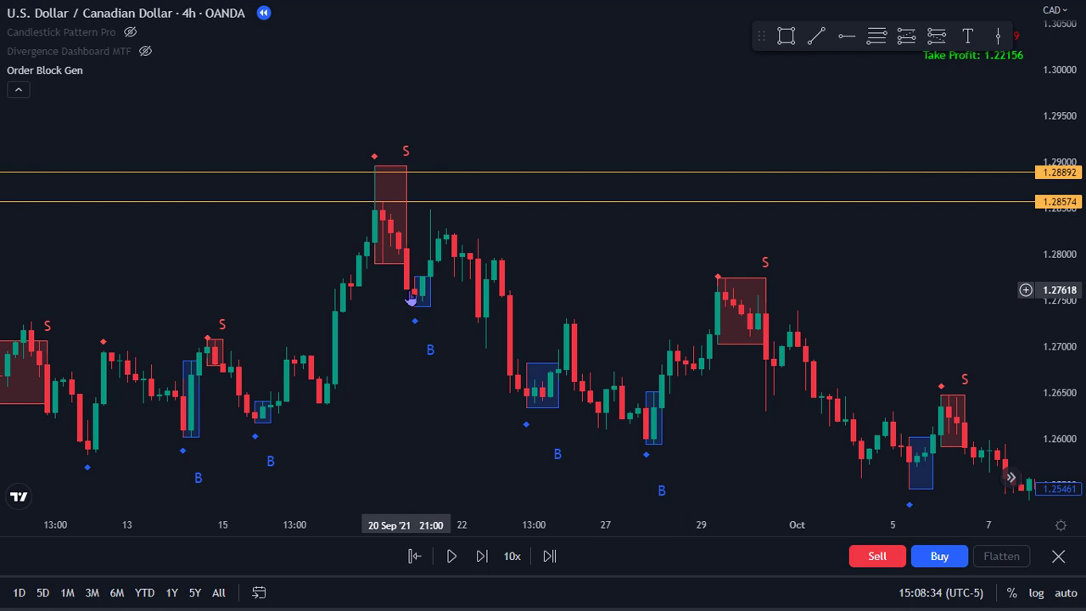
Draw a Fibonacci retracement from the 20 September 2021 high at 1.28960 down to the 21 September low at 1.27429.
drag(544, 256, 691, 266)
scroll(691, 267, up, 2)
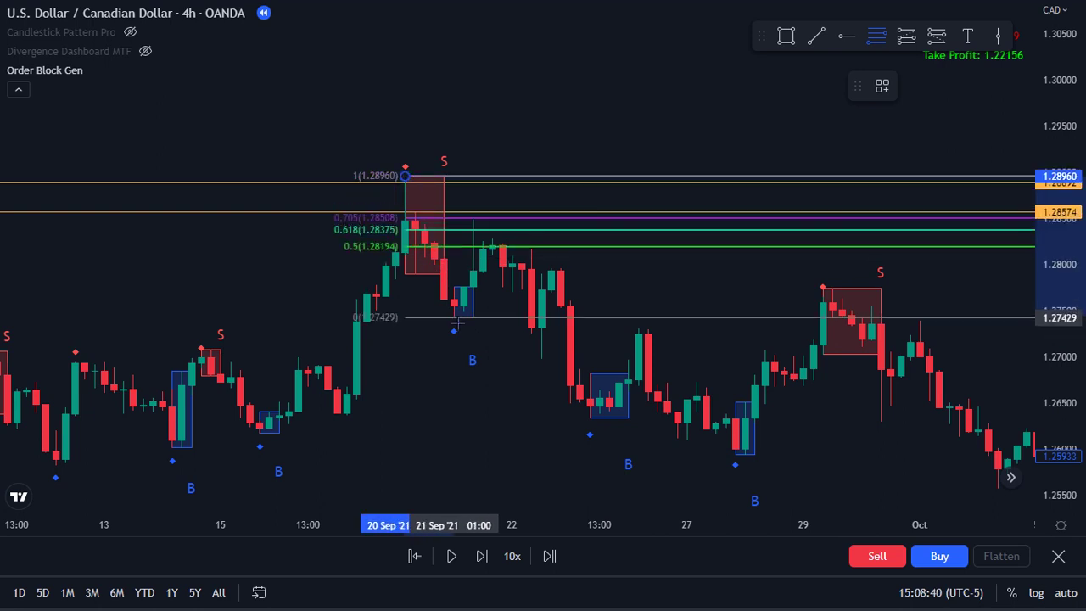
drag(453, 321, 454, 318)
scroll(461, 324, up, 2)
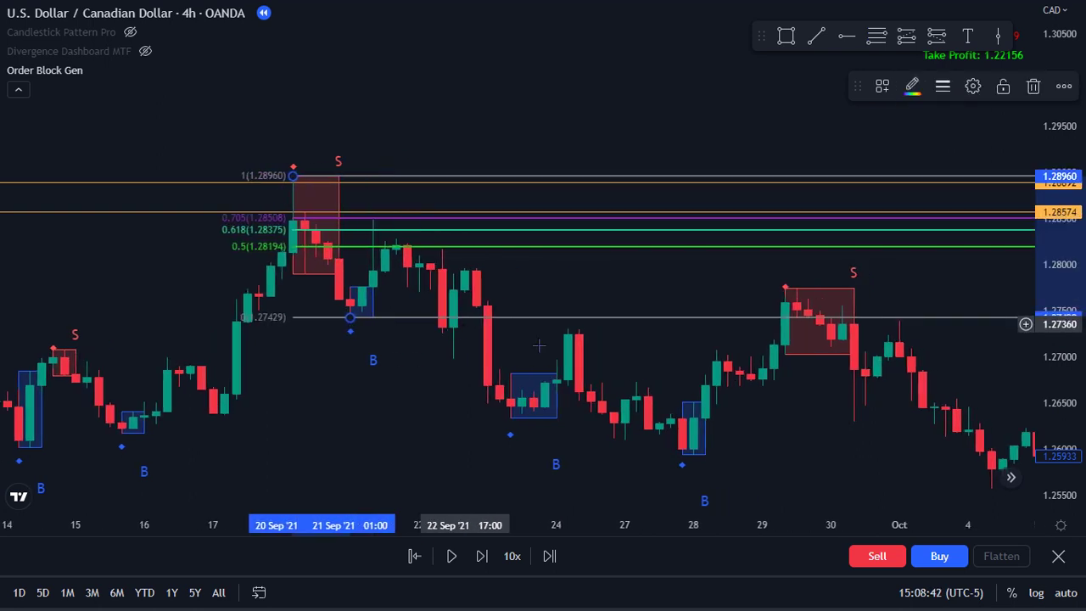
Check the 21 September pullback against the 0.5, 0.618 and 0.705 retracement levels, and delete the Fibonacci retracement.
drag(1058, 434, 1058, 314)
drag(667, 317, 759, 345)
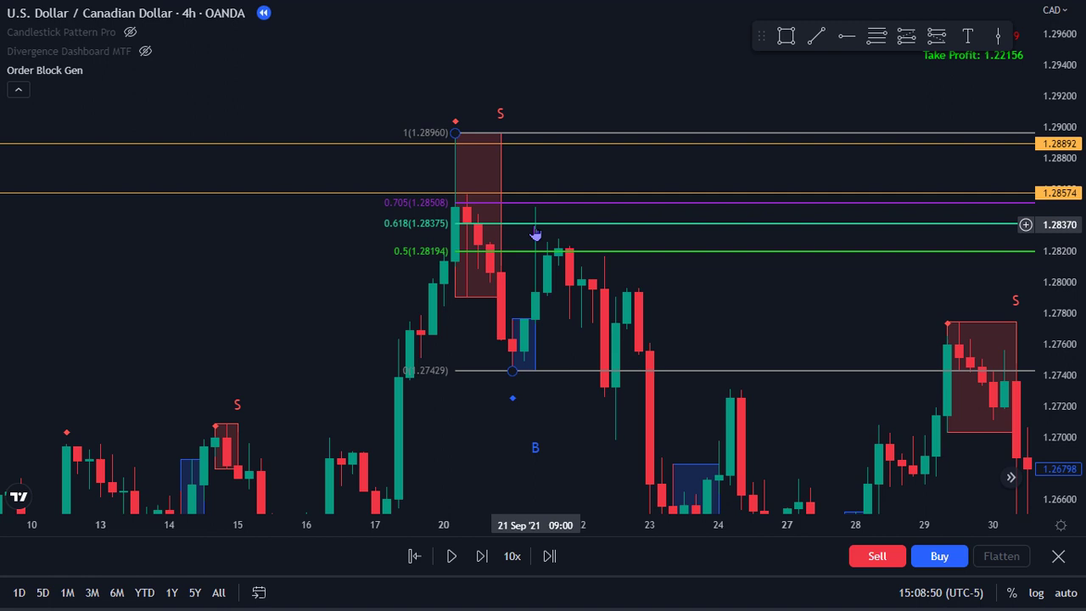
scroll(736, 291, down, 2)
drag(881, 314, 744, 303)
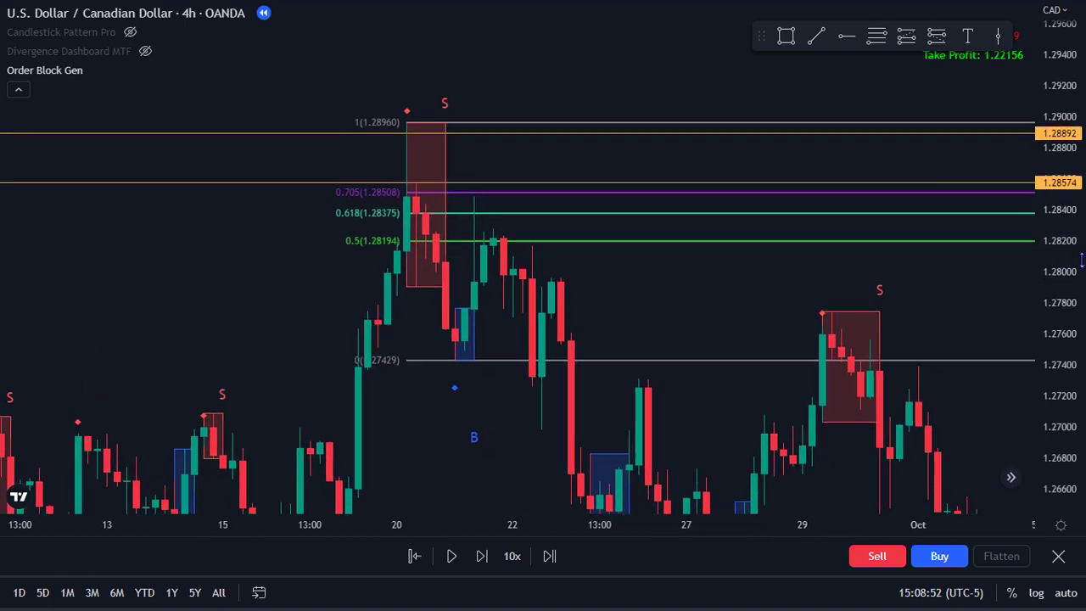
drag(1082, 261, 1080, 331)
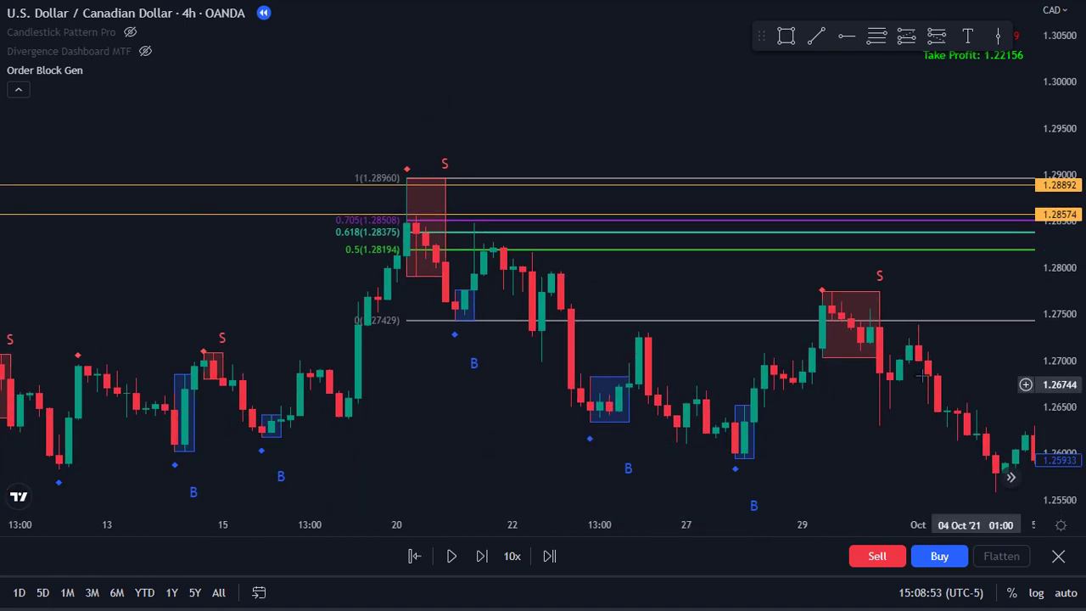
click(669, 320)
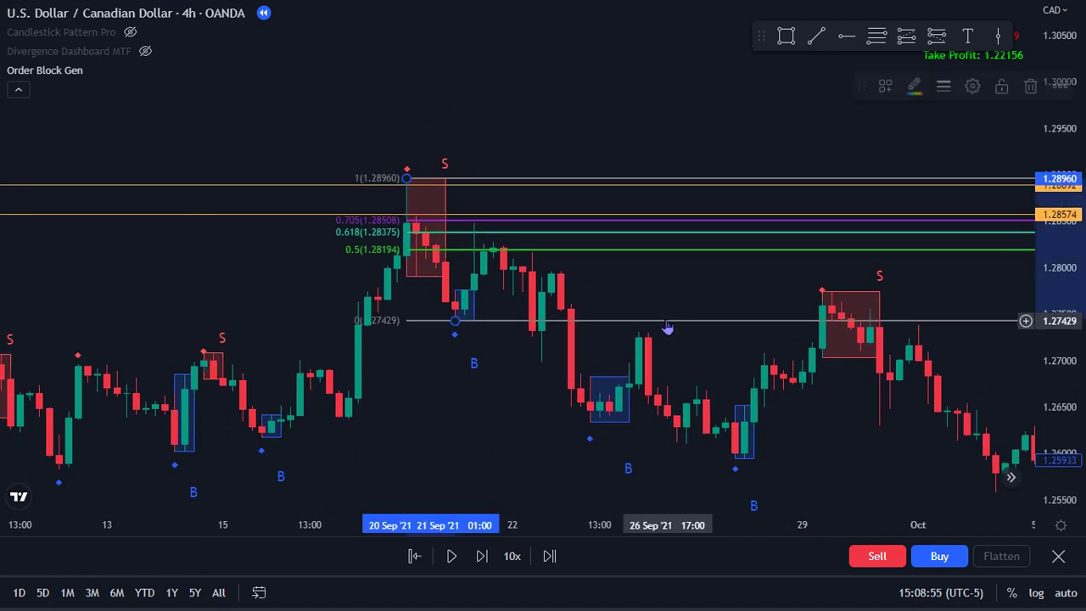
click(1032, 88)
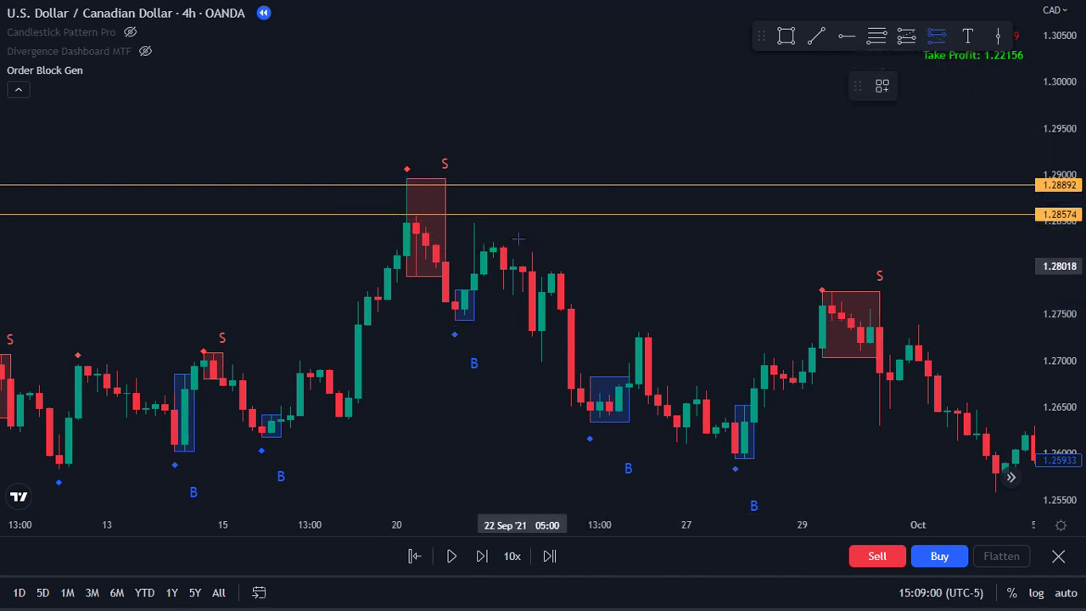
Place a short position at the 21 September 2021 pullback with its entry at 1.28278 and its stop at 1.29013.
click(521, 266)
mouse_move(522, 265)
mouse_down()
mouse_move(493, 254)
mouse_move(493, 242)
mouse_up()
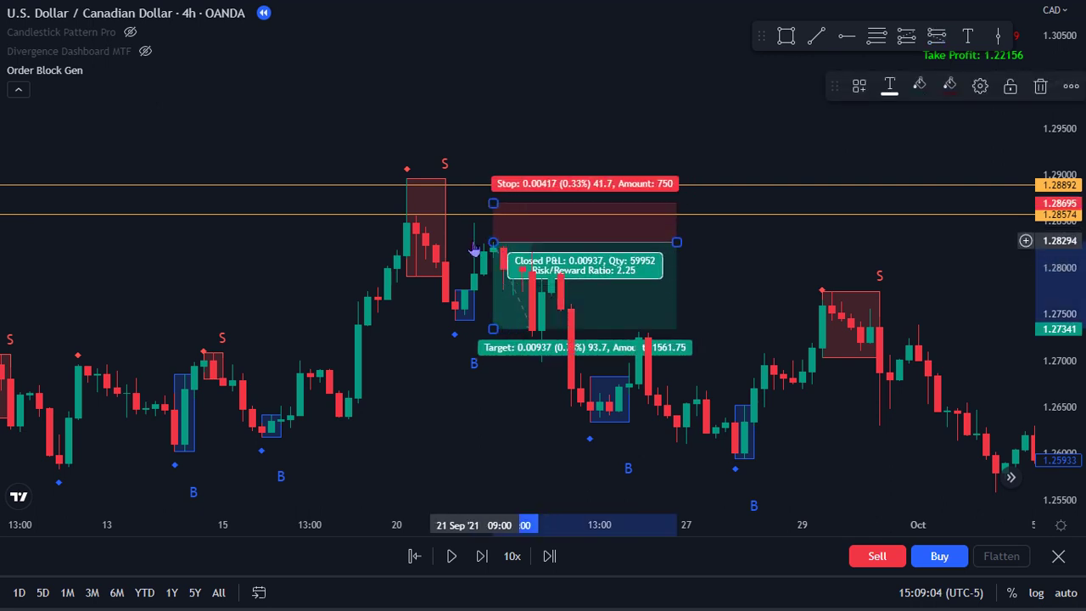
drag(493, 204, 490, 174)
scroll(393, 398, down, 1)
click(394, 399)
Place a horizontal ray from the 3 September 2021 bullish order block's low and extend the short position's target to it at 1.24945.
scroll(465, 429, down, 3)
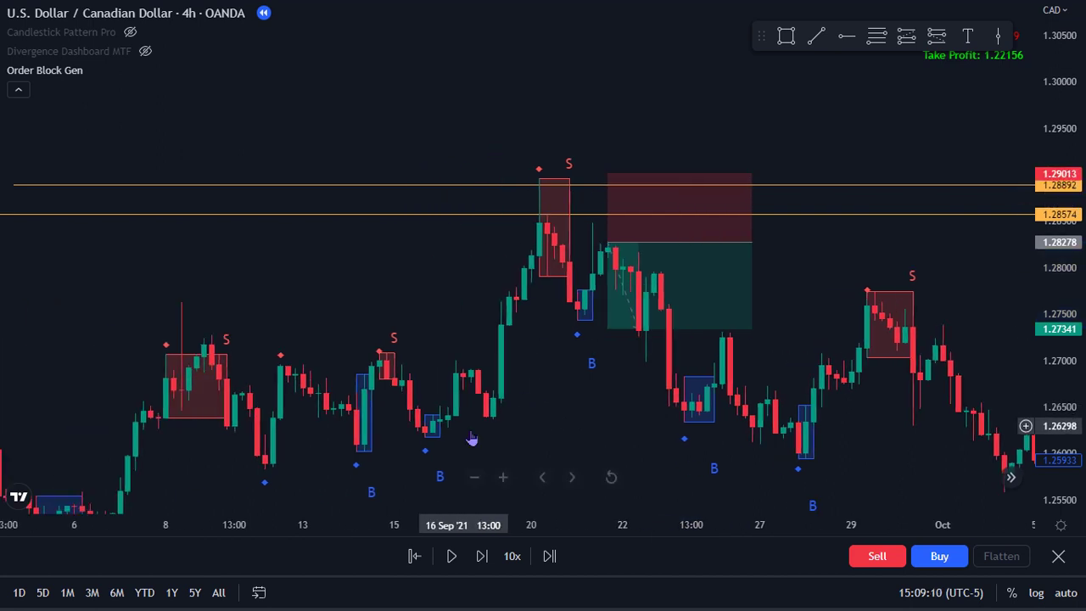
drag(535, 429, 427, 289)
scroll(427, 289, down, 2)
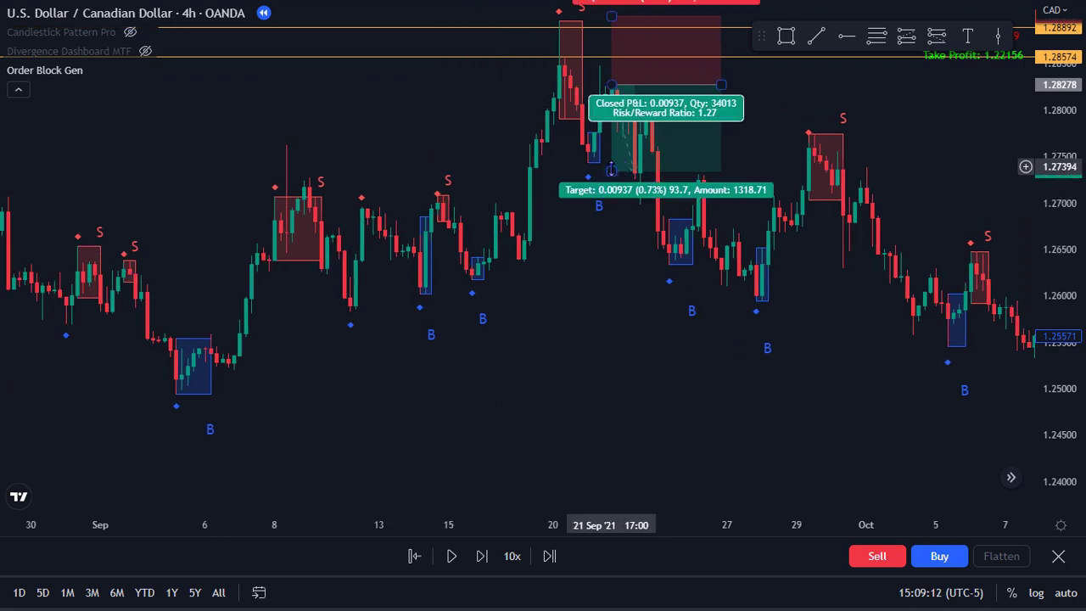
drag(611, 170, 611, 413)
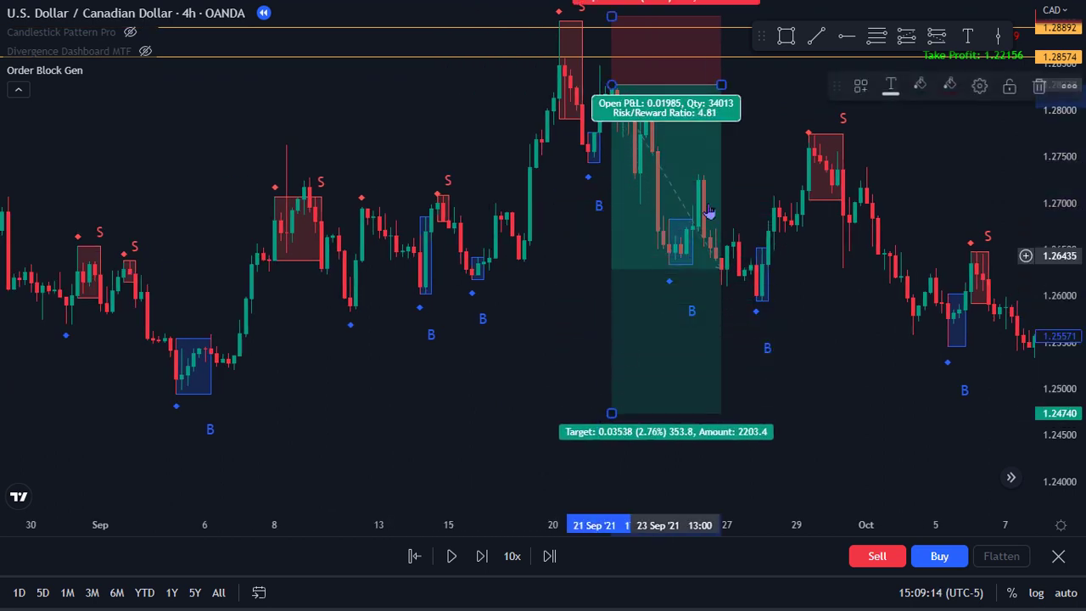
click(846, 36)
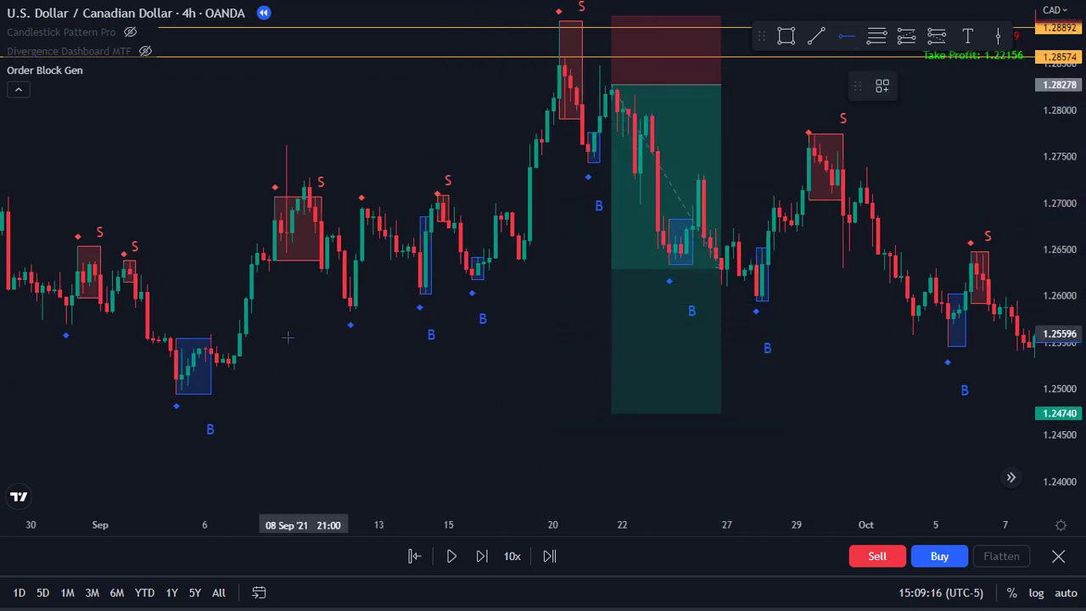
click(176, 393)
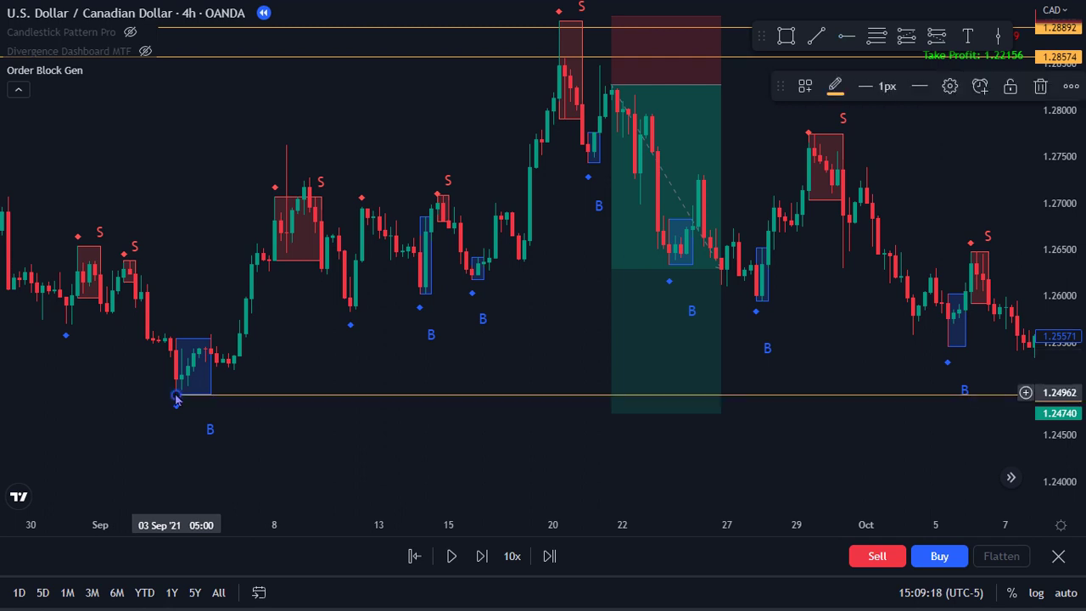
click(611, 411)
drag(611, 412, 610, 393)
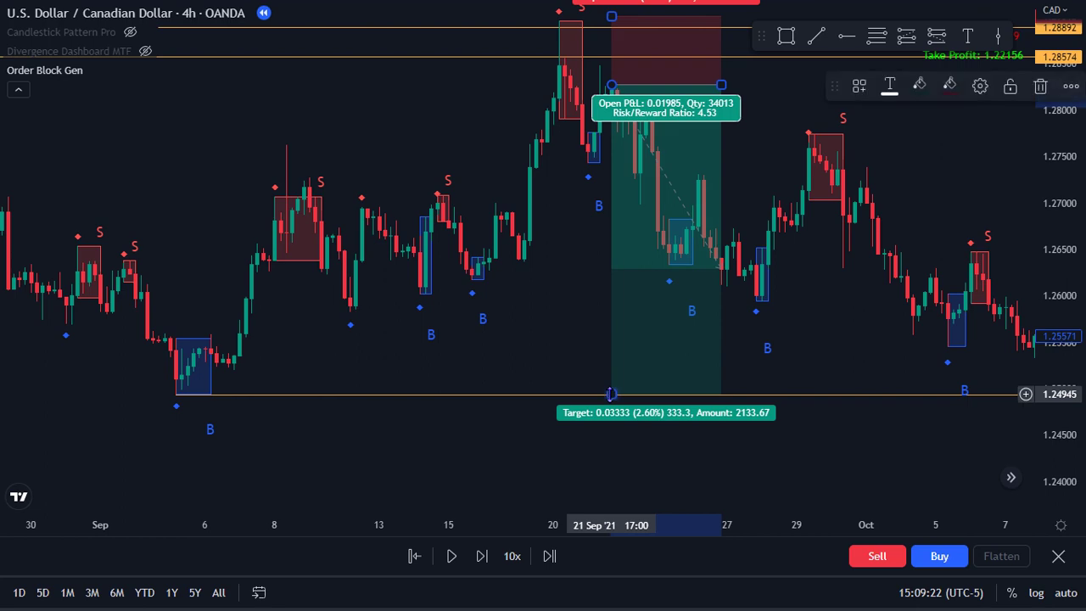
Move the horizontal ray from the 3 September low to the 30 July 2021 order block low at 1.24264, and extend the short position's target to it.
click(601, 358)
scroll(600, 360, down, 2)
drag(600, 360, 468, 367)
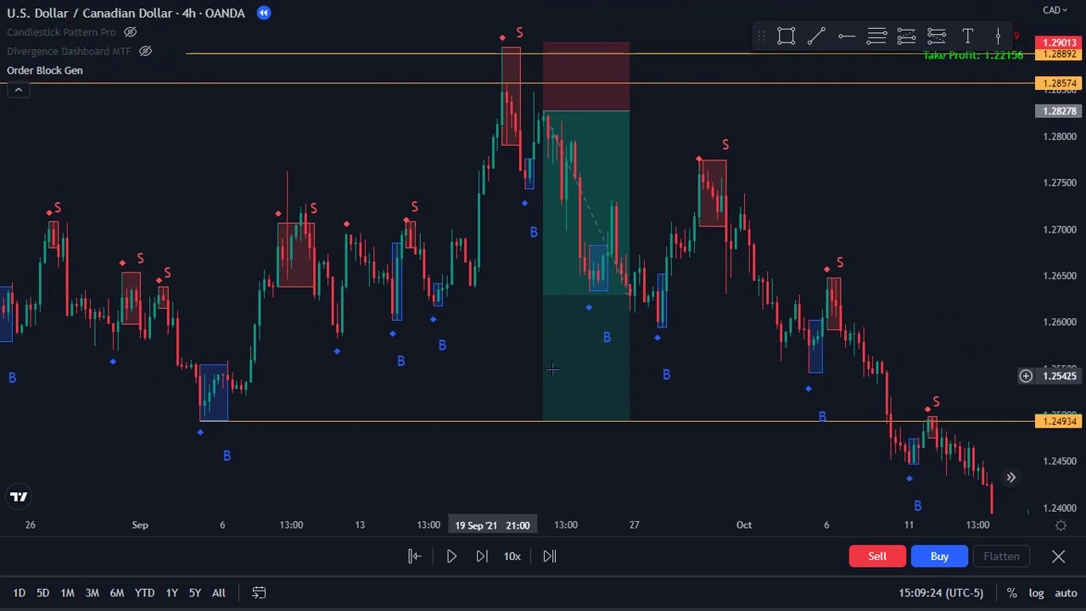
scroll(769, 412, down, 2)
drag(737, 413, 623, 395)
scroll(638, 387, down, 4)
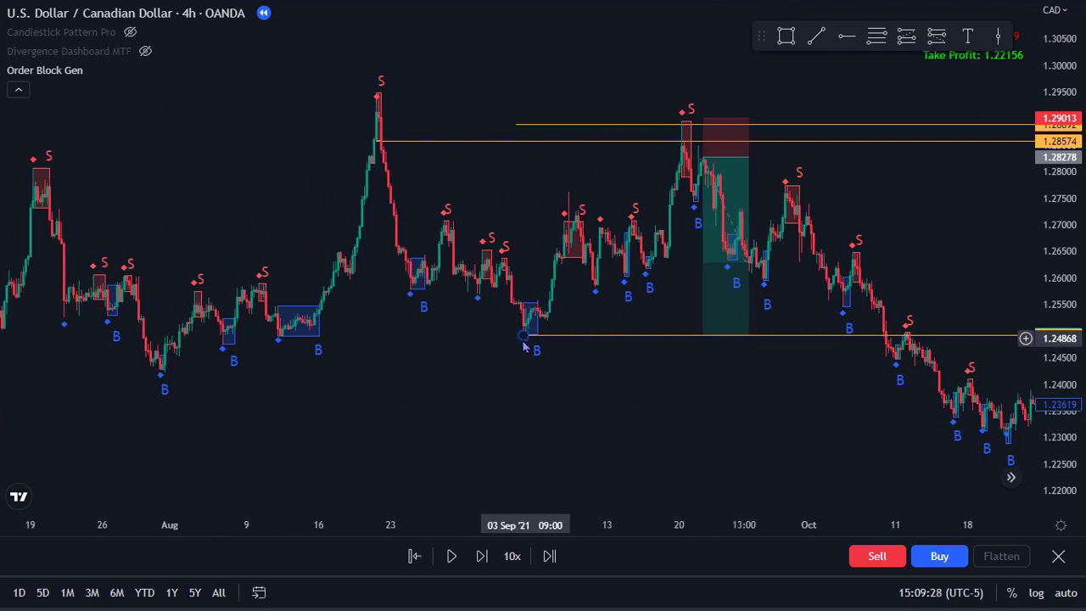
drag(523, 342, 405, 370)
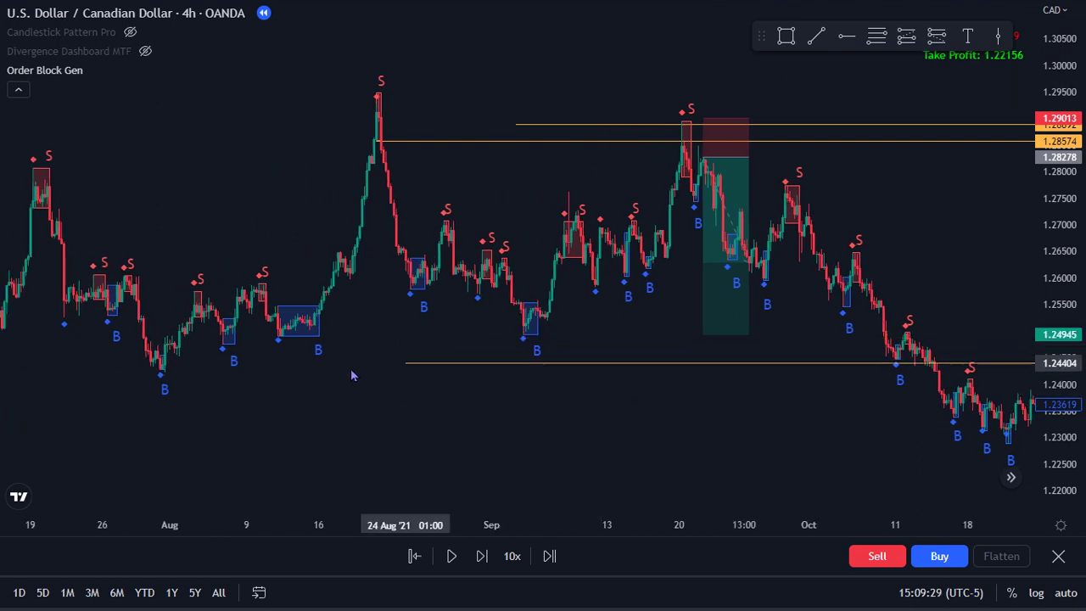
click(161, 380)
drag(704, 336, 697, 370)
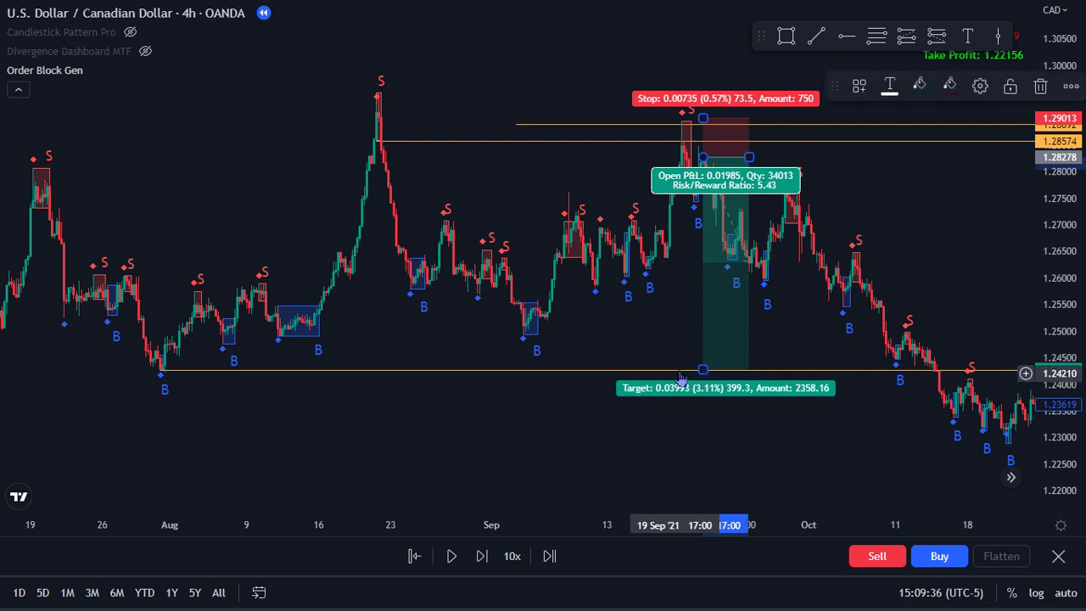
Delete the short position and the horizontal ray at 1.24264.
click(1041, 87)
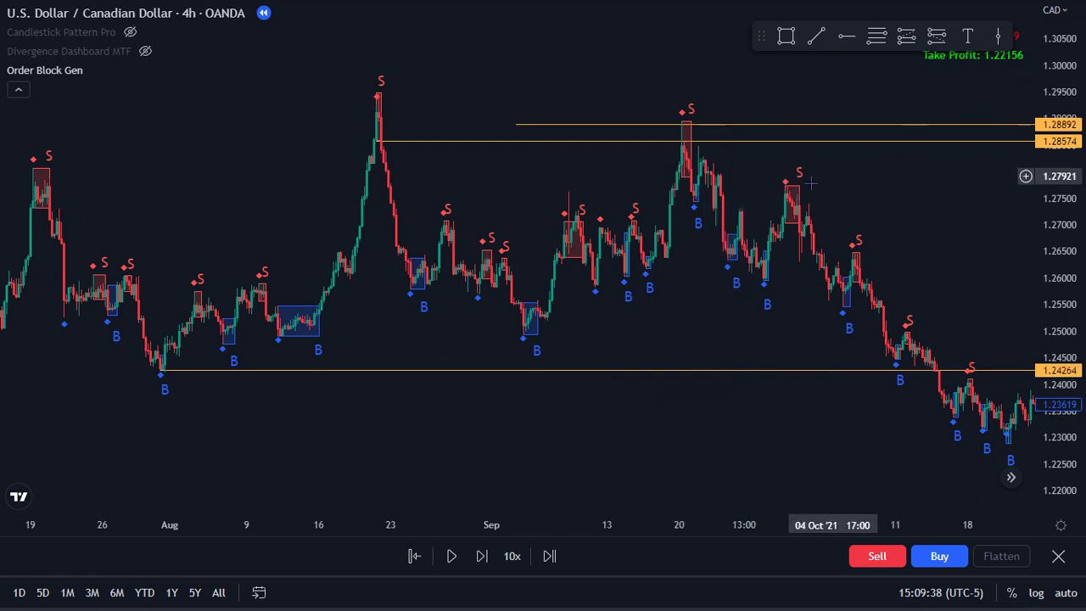
click(363, 373)
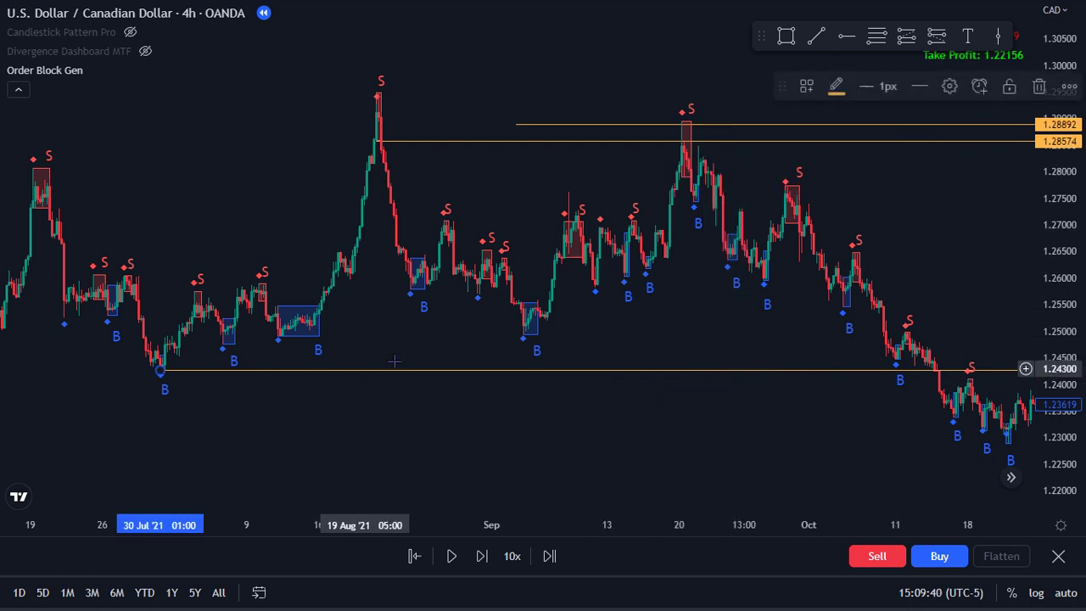
click(1041, 86)
Switch the chart to the 1-hour interval and restart the bar replay from 28 September 2021.
scroll(630, 334, up, 5)
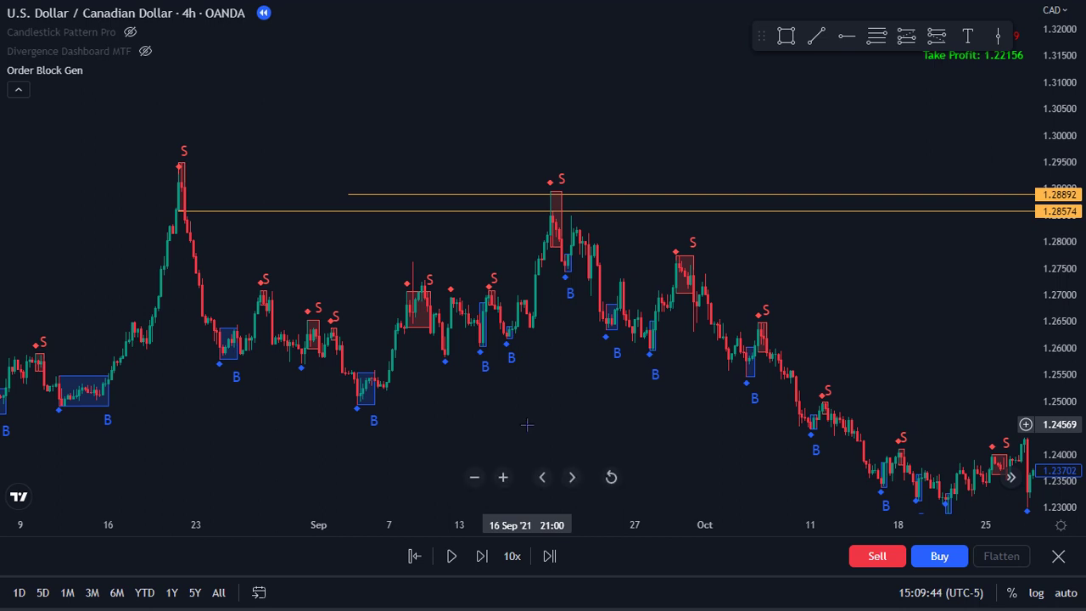
text(1H)
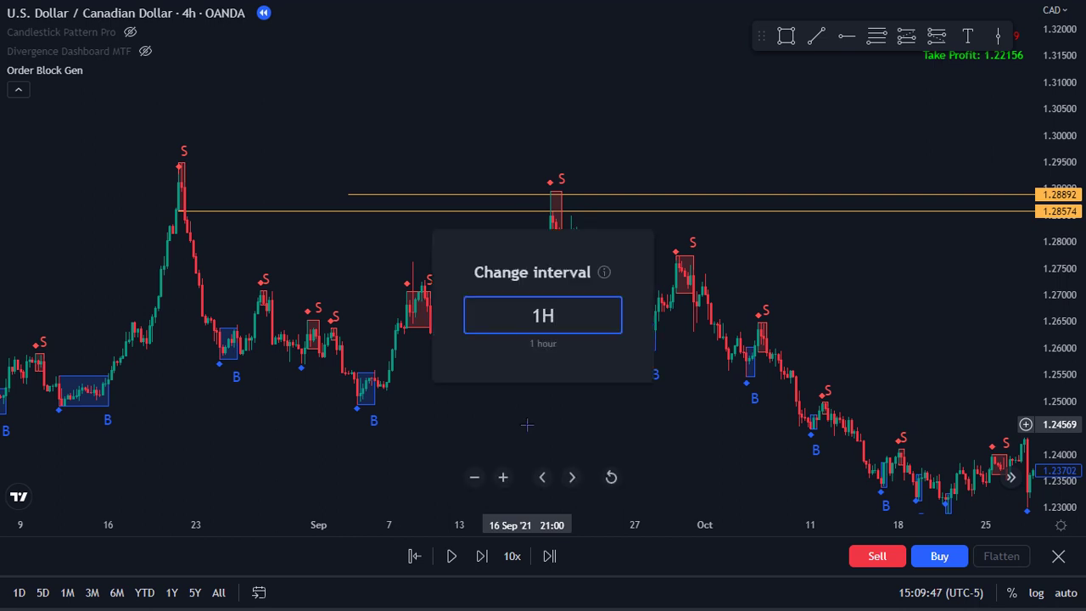
key(Return)
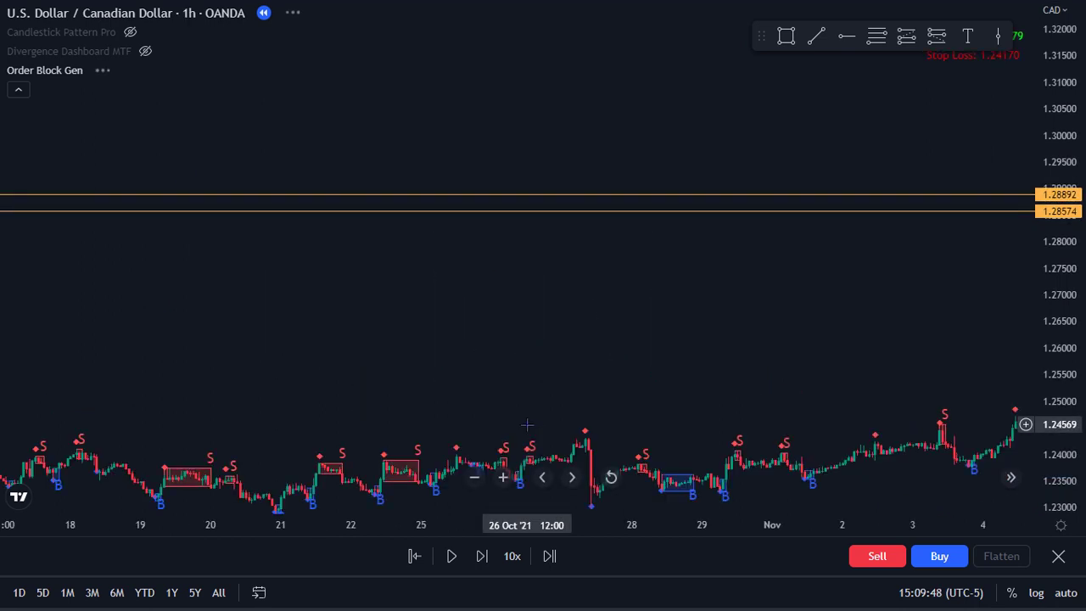
scroll(528, 379, down, 3)
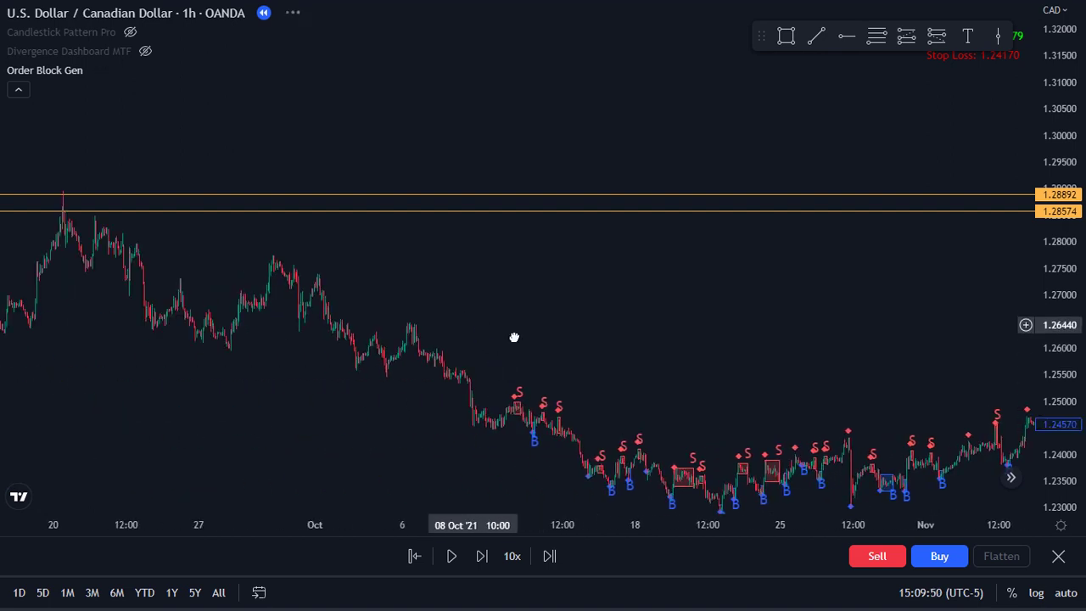
drag(514, 337, 860, 283)
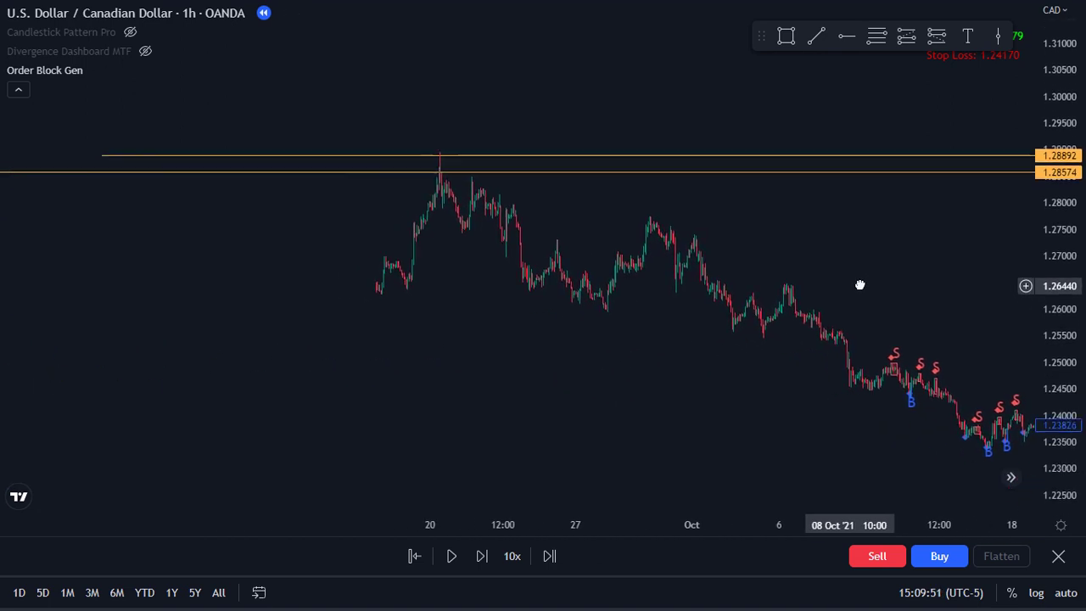
click(414, 557)
click(623, 396)
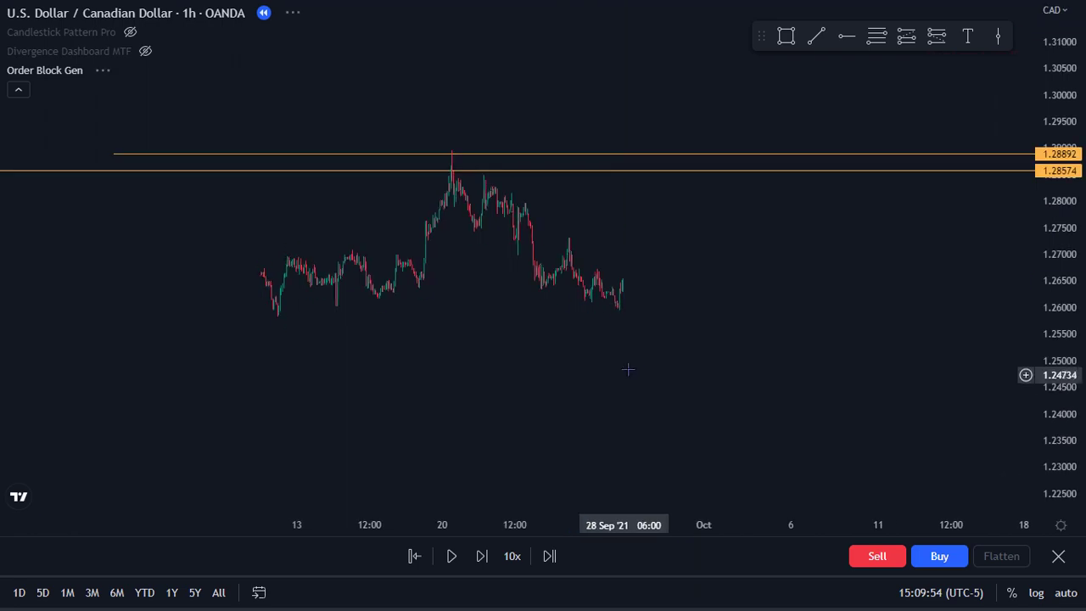
Restart the bar replay from 26 August 2021, after the August peak and sell-off.
scroll(718, 335, up, 4)
drag(706, 359, 575, 388)
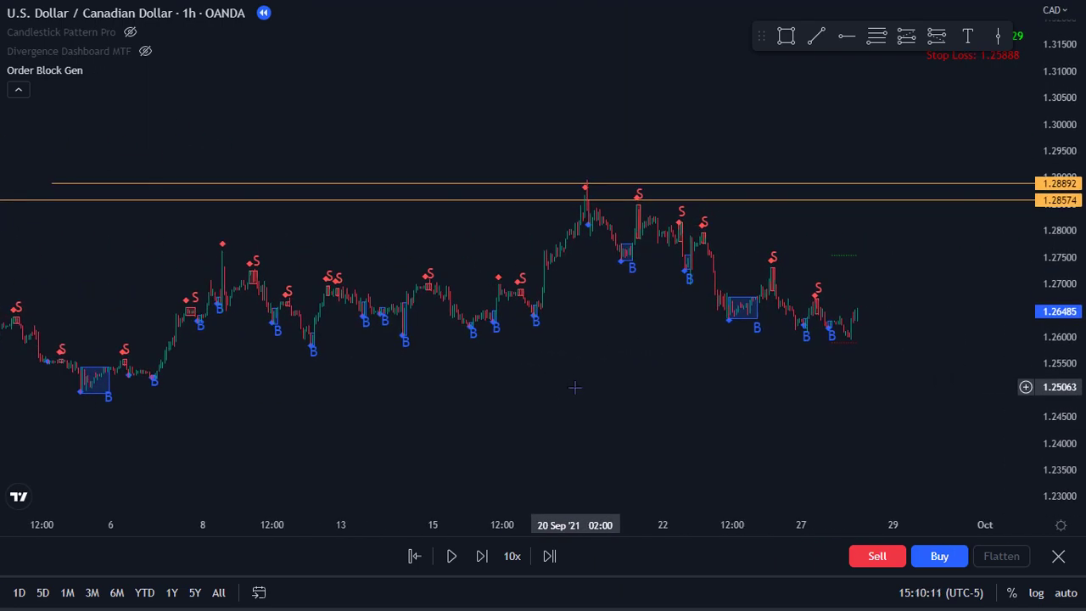
drag(358, 262, 748, 286)
scroll(598, 283, down, 1)
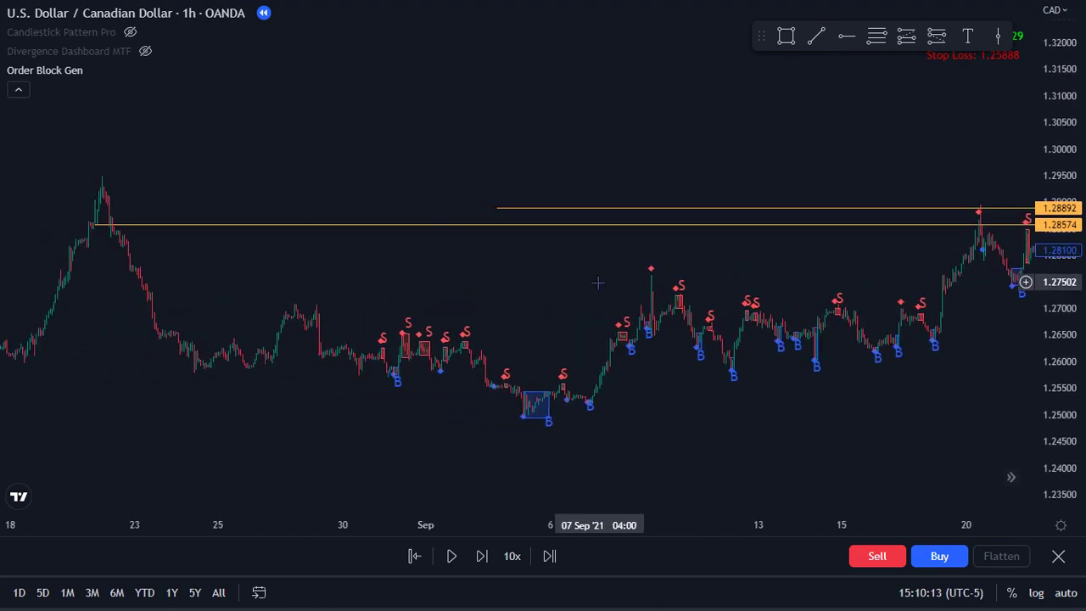
drag(597, 283, 715, 298)
click(414, 557)
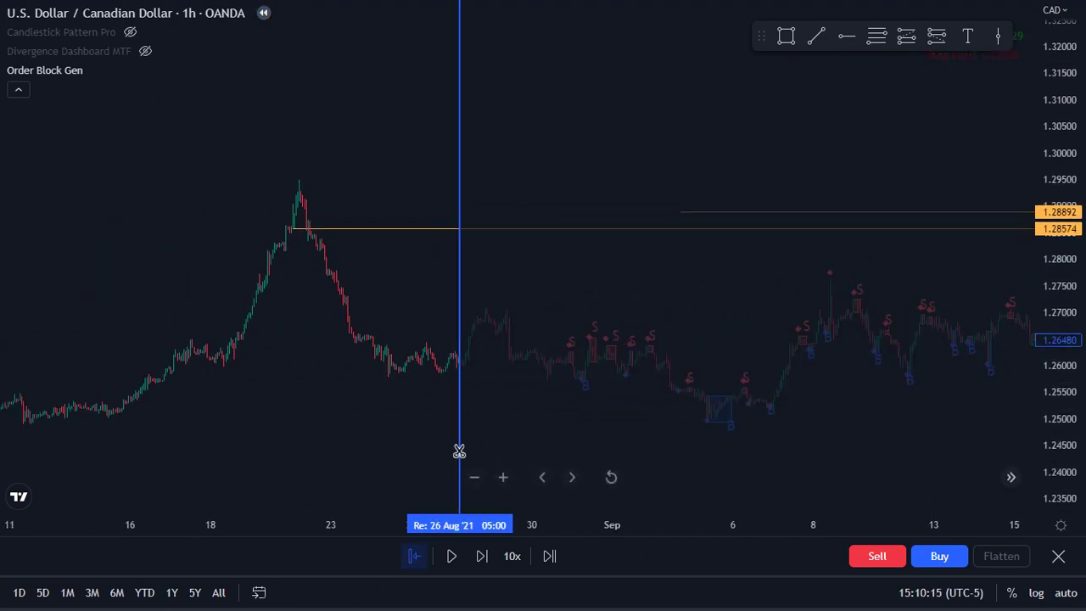
click(491, 414)
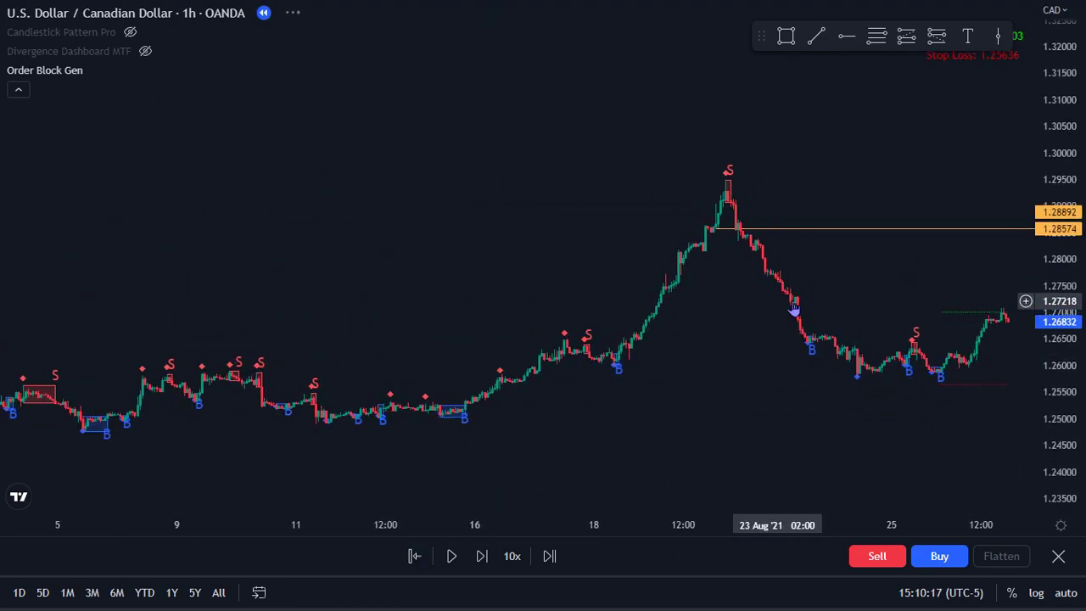
Place a horizontal ray at the low of the 20 August 2021 bearish order block, at 1.29051.
drag(759, 333, 449, 356)
scroll(449, 356, up, 2)
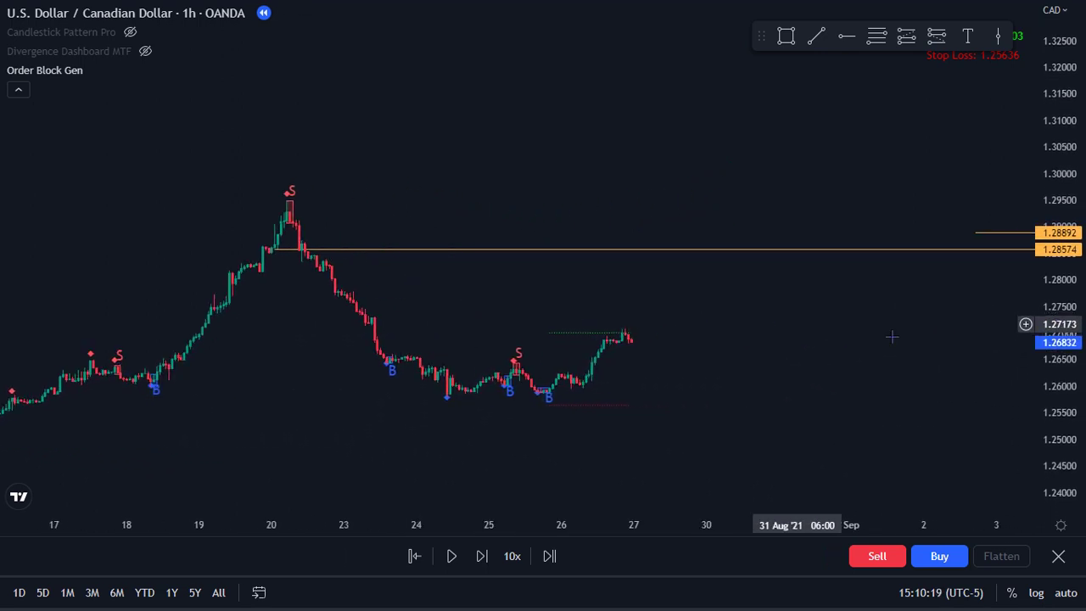
drag(1059, 434, 907, 343)
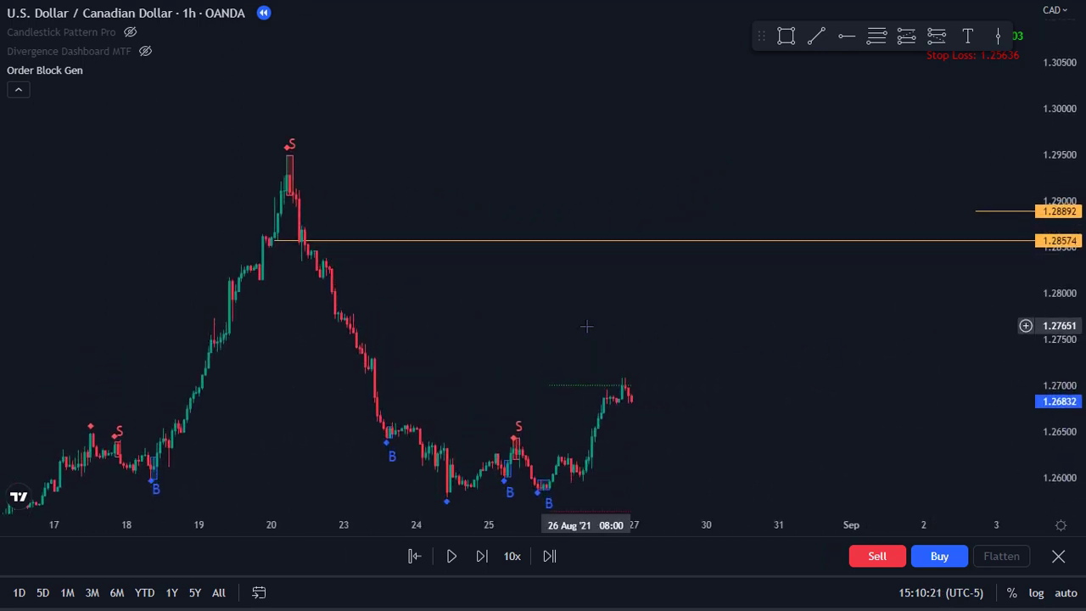
drag(437, 339, 578, 373)
scroll(579, 373, up, 2)
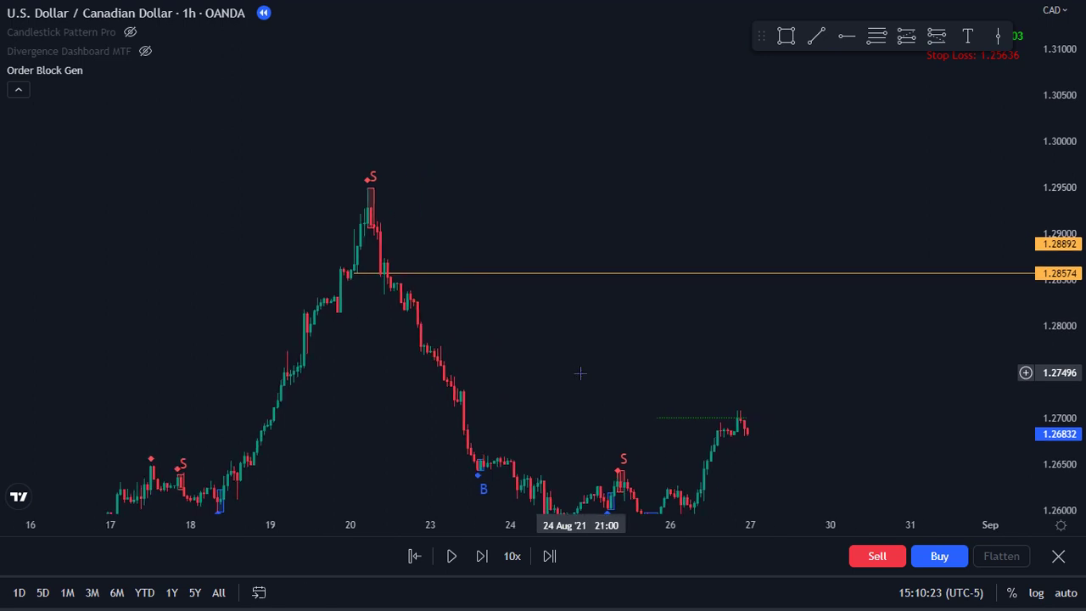
click(844, 40)
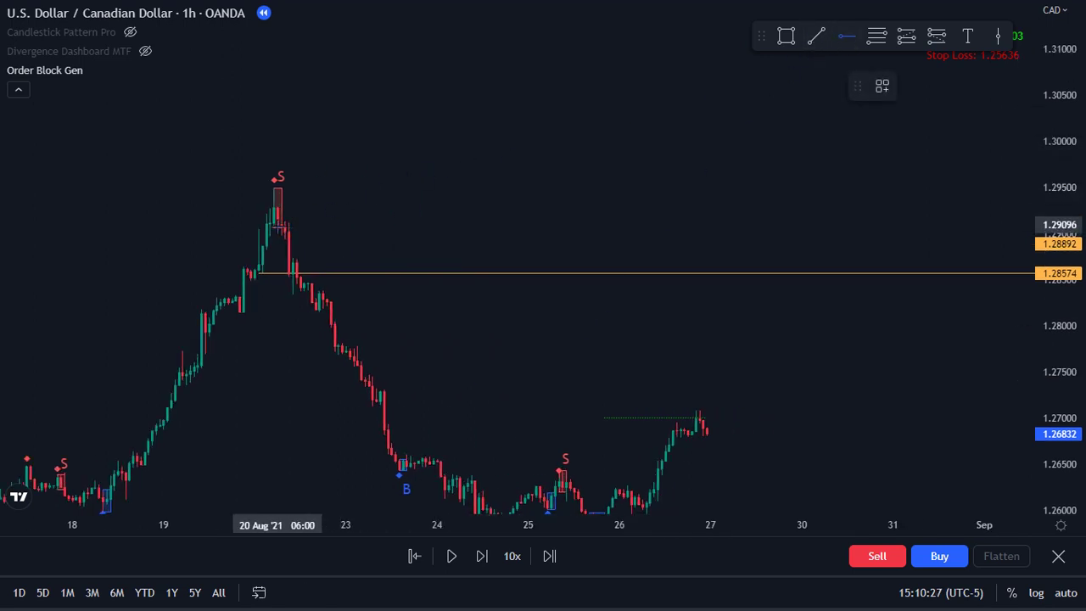
click(278, 225)
click(344, 254)
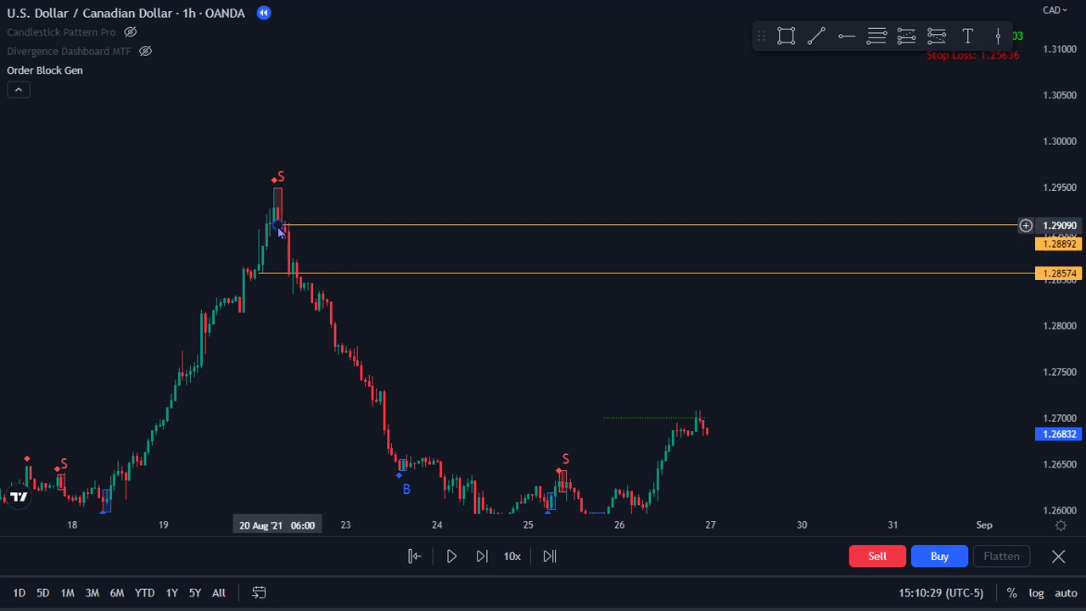
drag(279, 231, 279, 238)
click(449, 318)
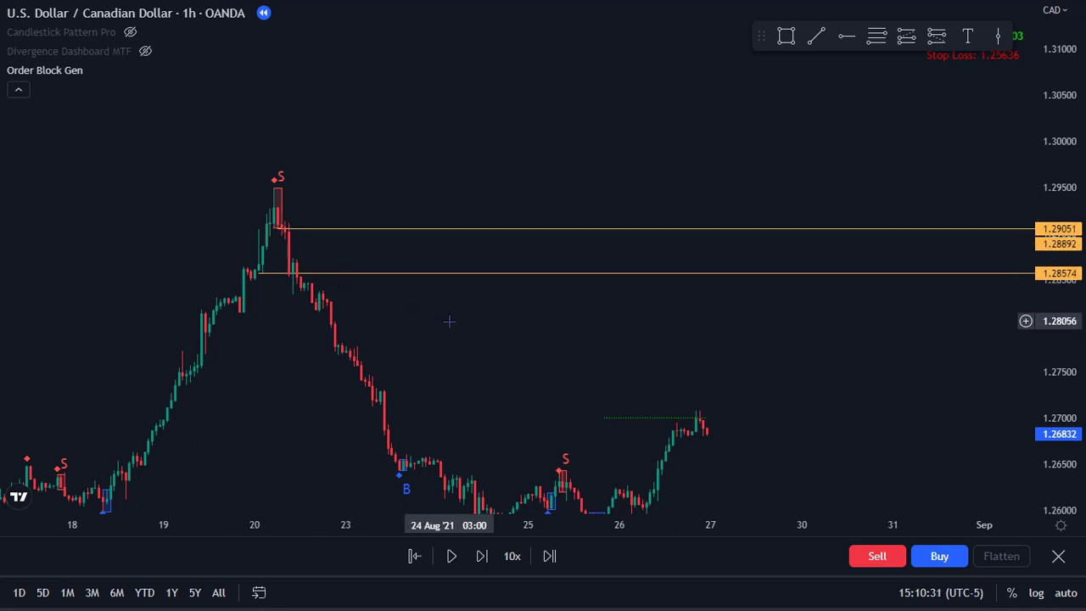
Play the bar replay forward to 31 August 2021 and pause it.
scroll(611, 347, down, 2)
drag(777, 343, 645, 296)
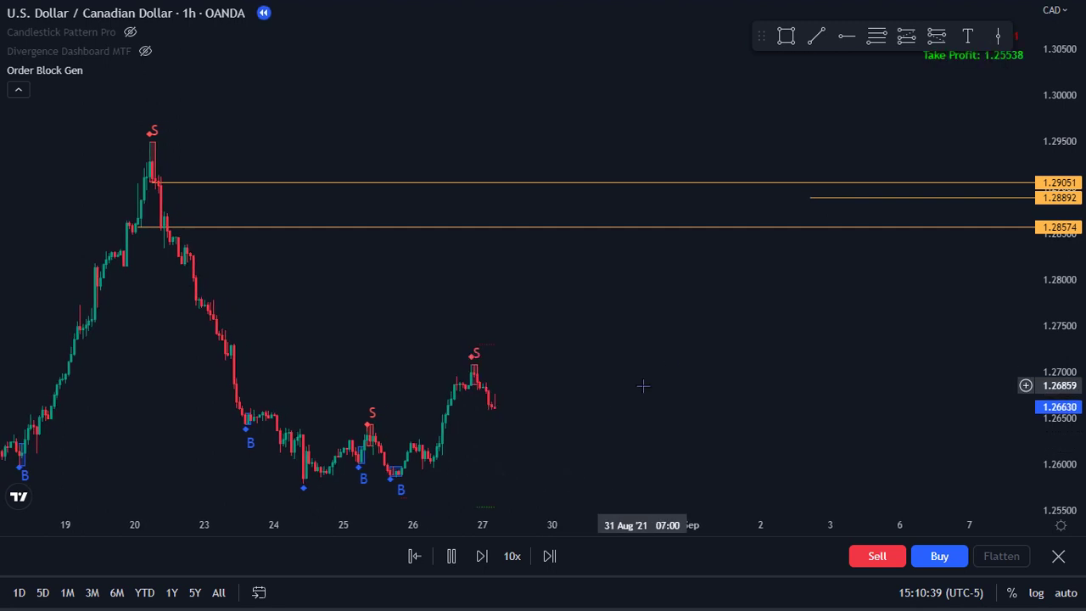
scroll(731, 351, down, 2)
scroll(821, 321, down, 1)
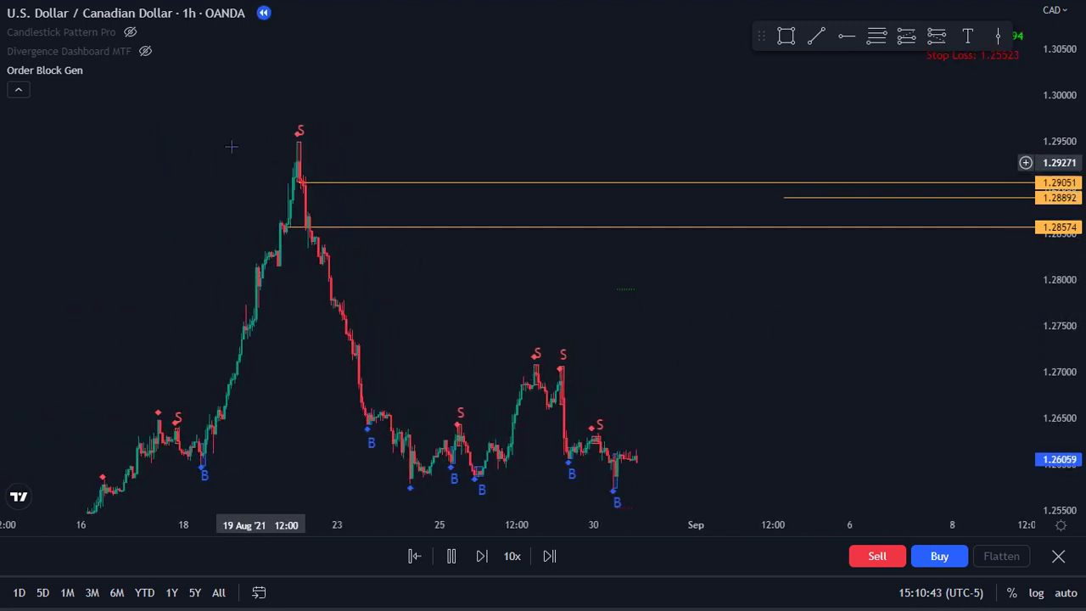
click(452, 558)
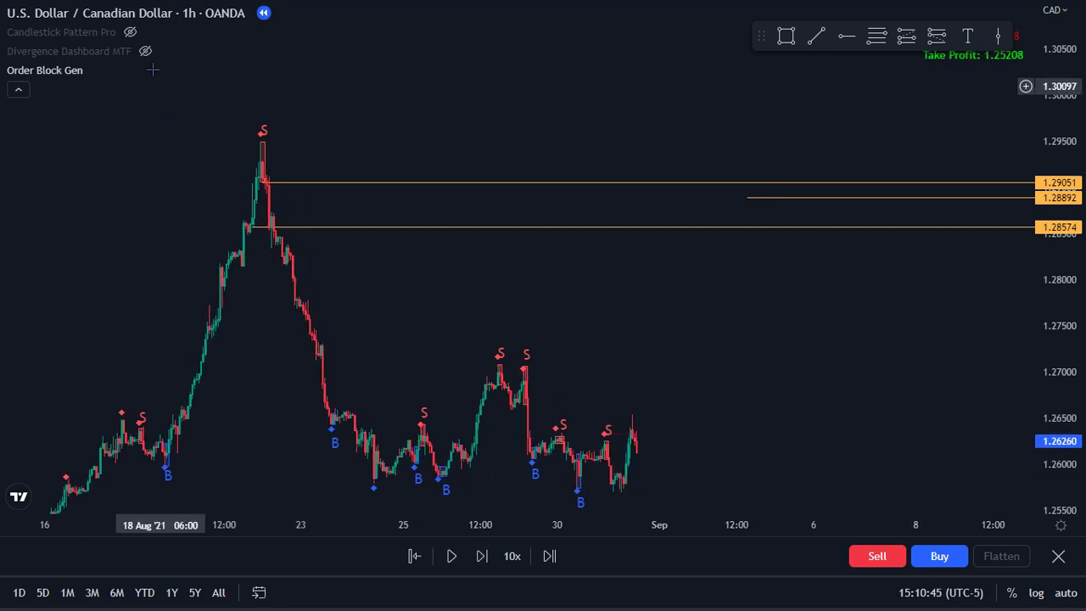
Show the Candlestick Pattern Pro indicator and restart the bar replay from 23 August 2021.
click(134, 32)
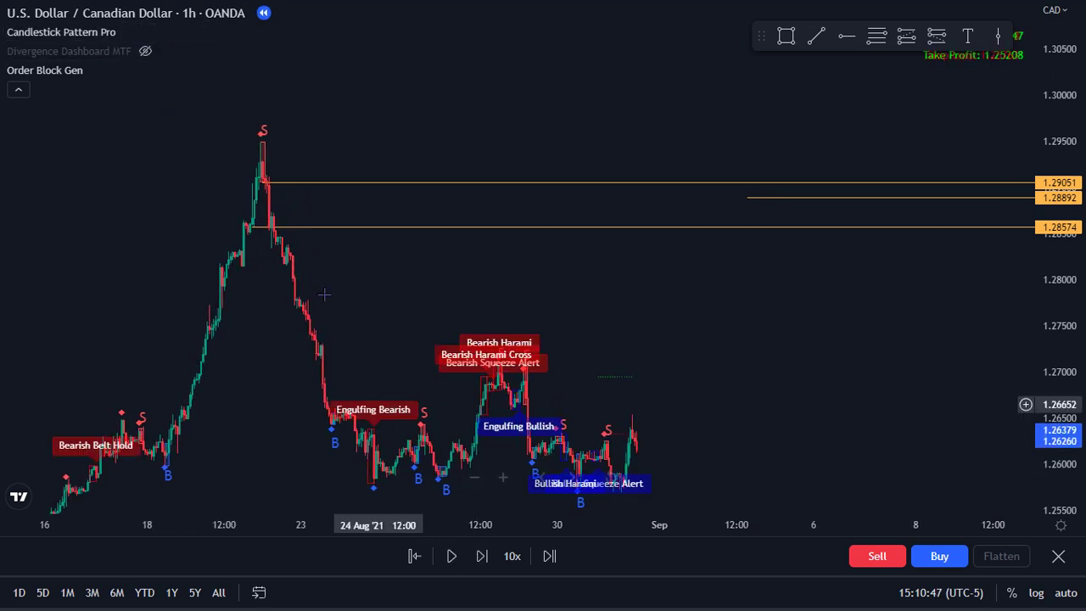
drag(208, 149, 305, 145)
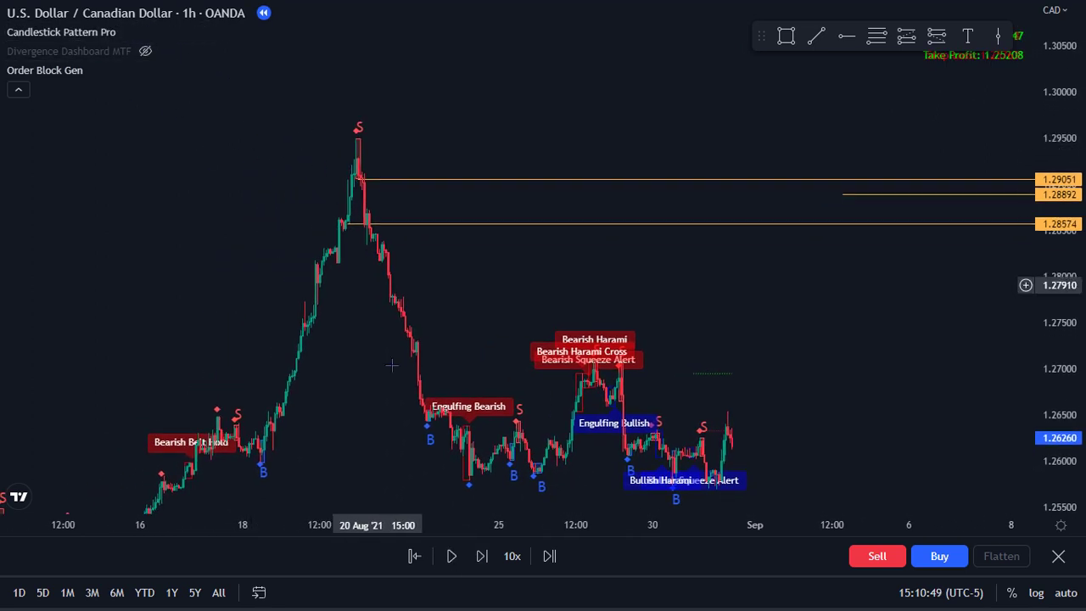
click(414, 556)
click(404, 425)
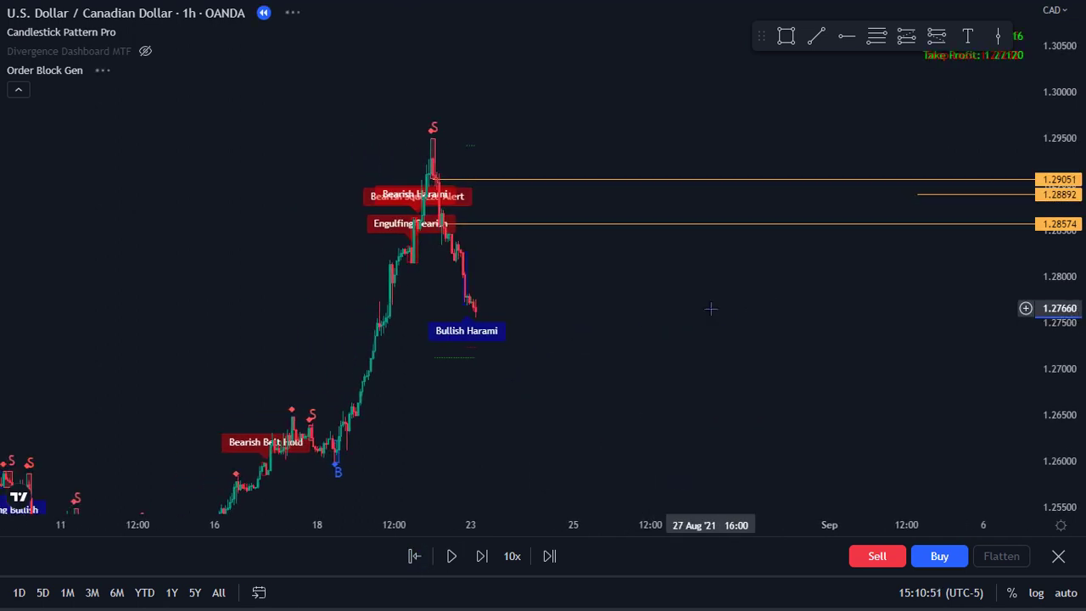
drag(755, 346, 478, 246)
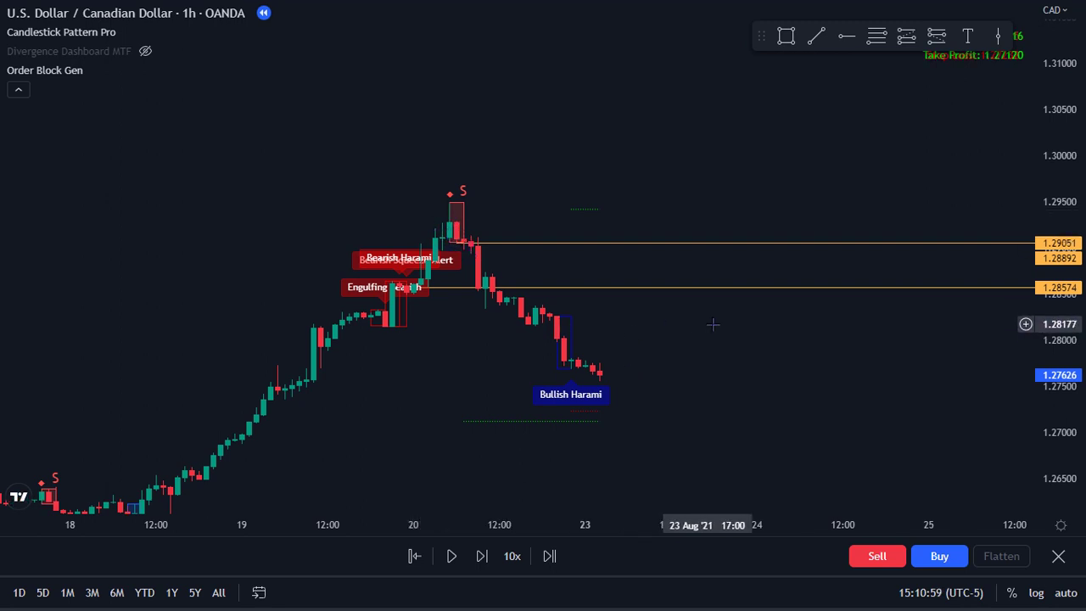
drag(712, 323, 599, 344)
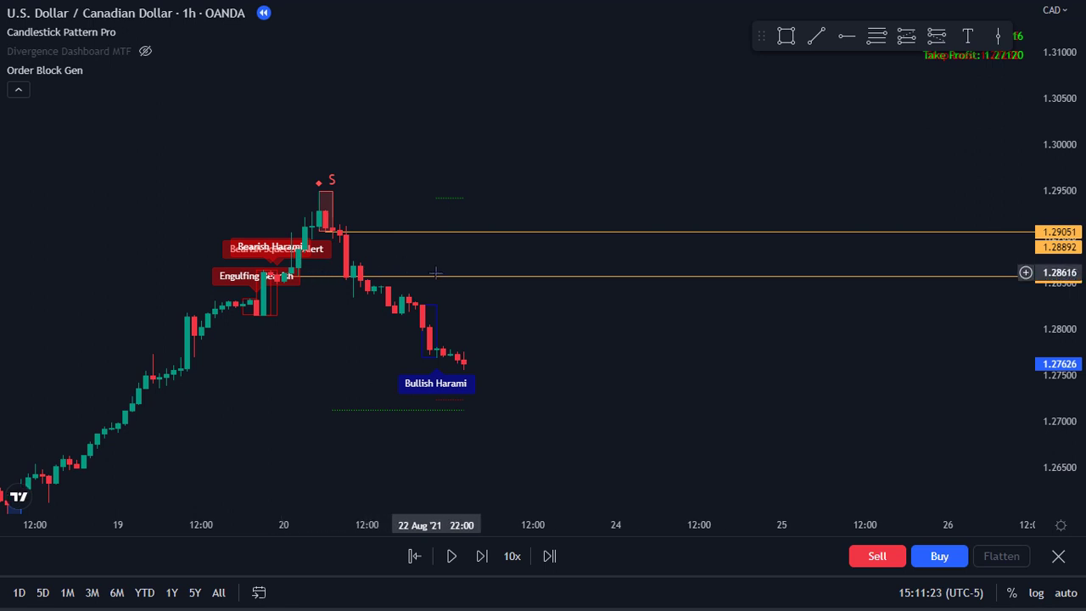
Play the bar replay forward from 23 August 2021 and follow the price into early September.
drag(437, 285, 212, 377)
scroll(501, 356, down, 2)
drag(695, 356, 471, 359)
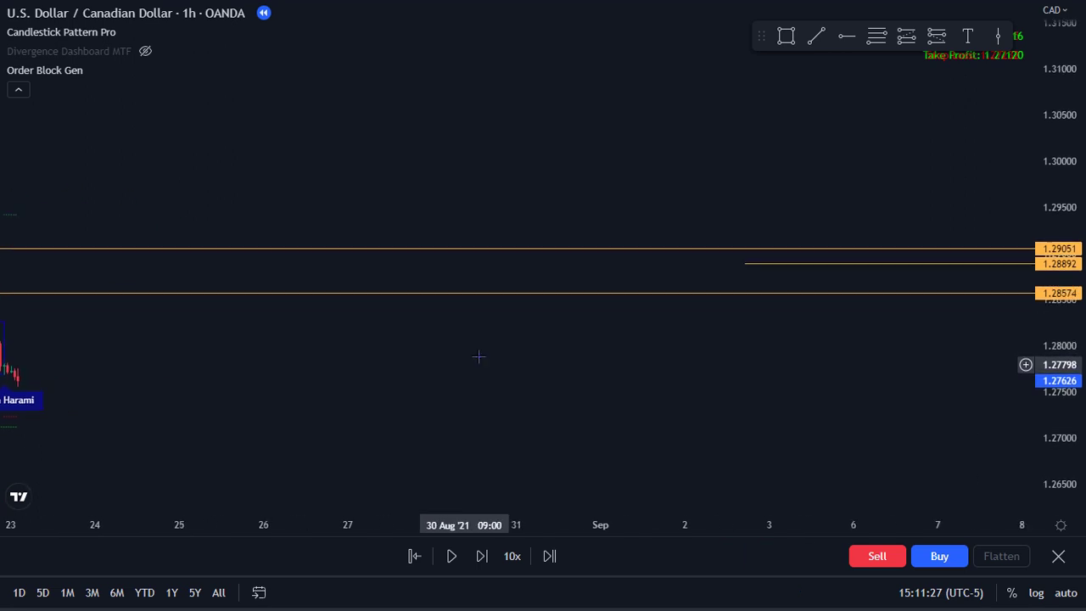
scroll(657, 380, down, 2)
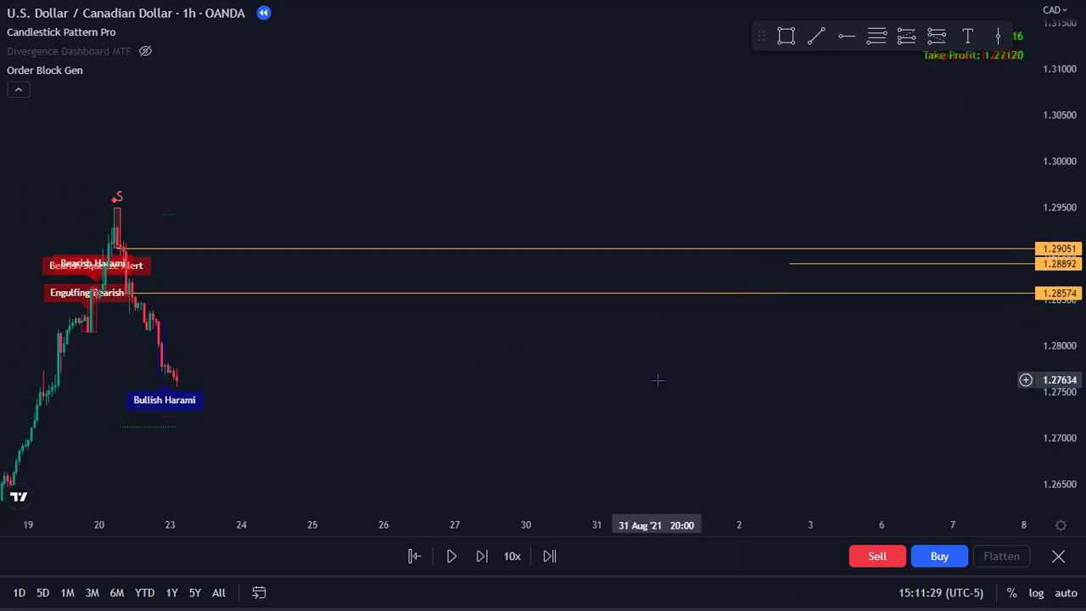
click(450, 557)
scroll(857, 378, down, 2)
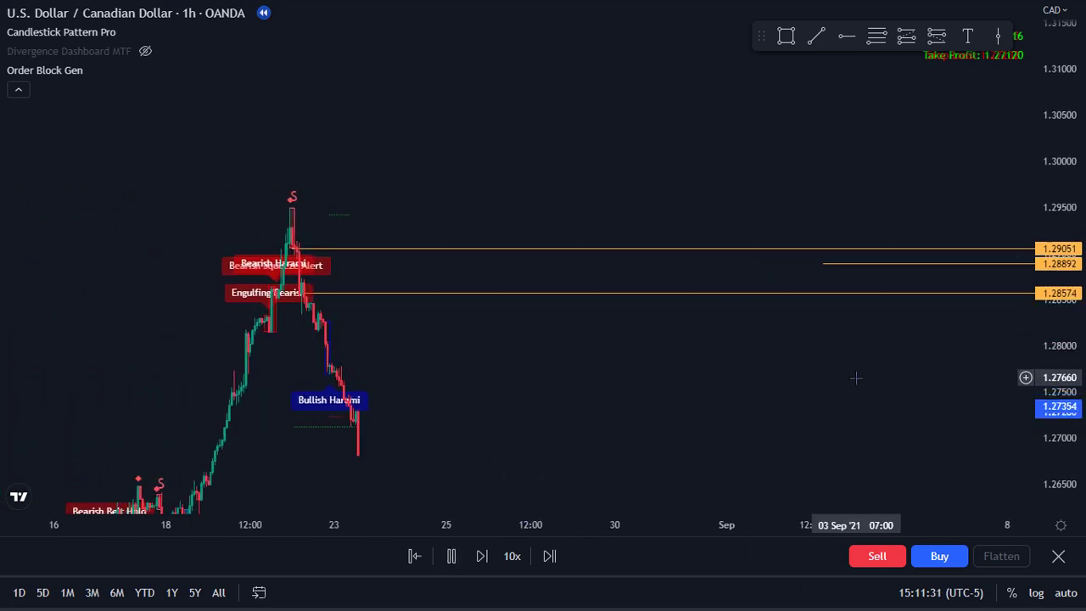
drag(857, 378, 701, 371)
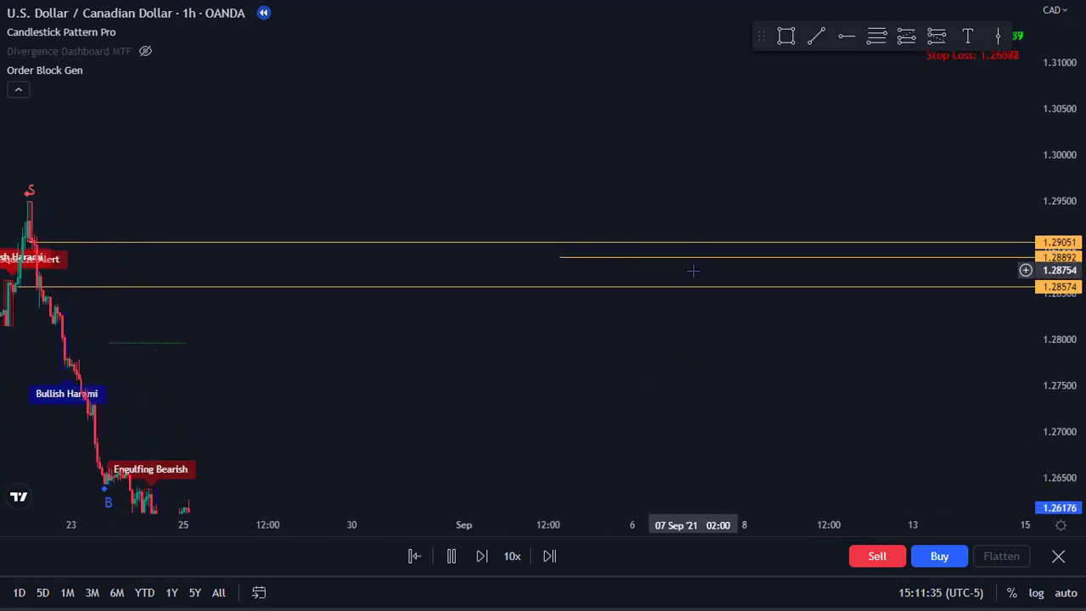
scroll(685, 314, down, 3)
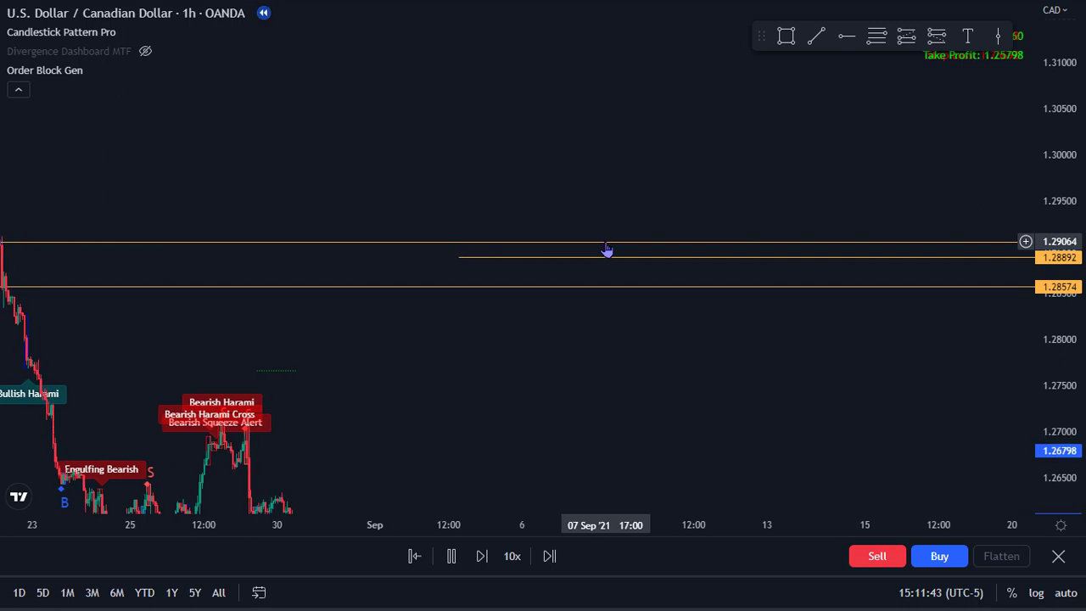
scroll(606, 249, down, 3)
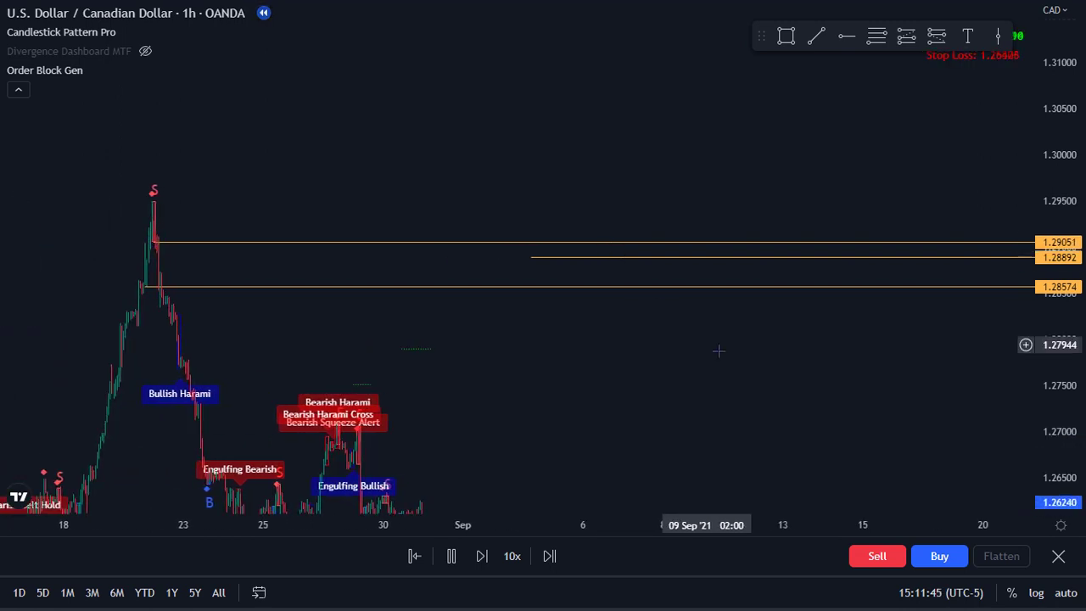
drag(731, 357, 661, 315)
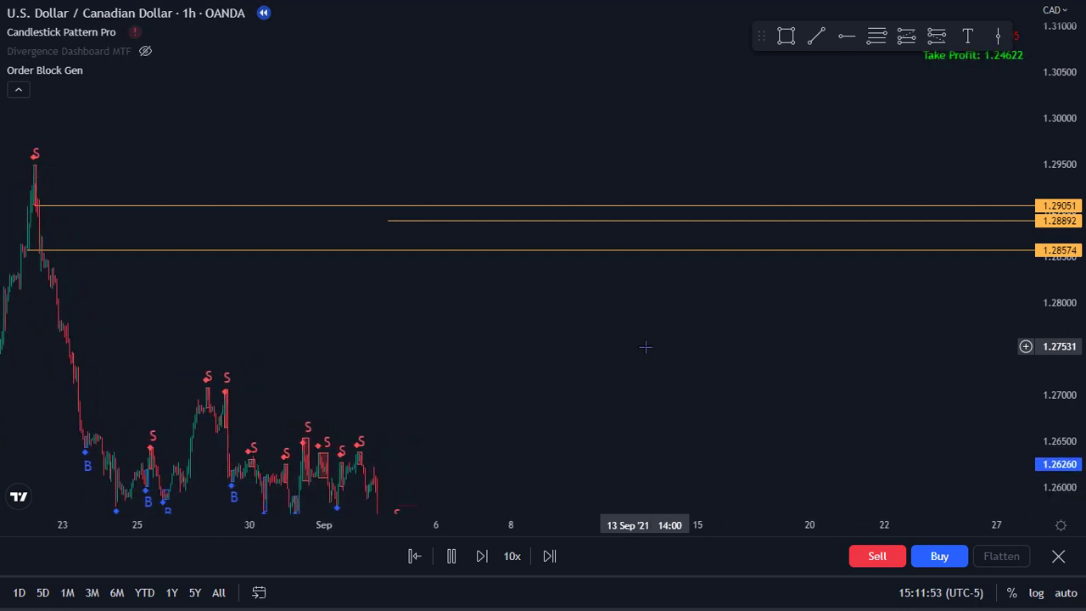
drag(717, 381, 619, 282)
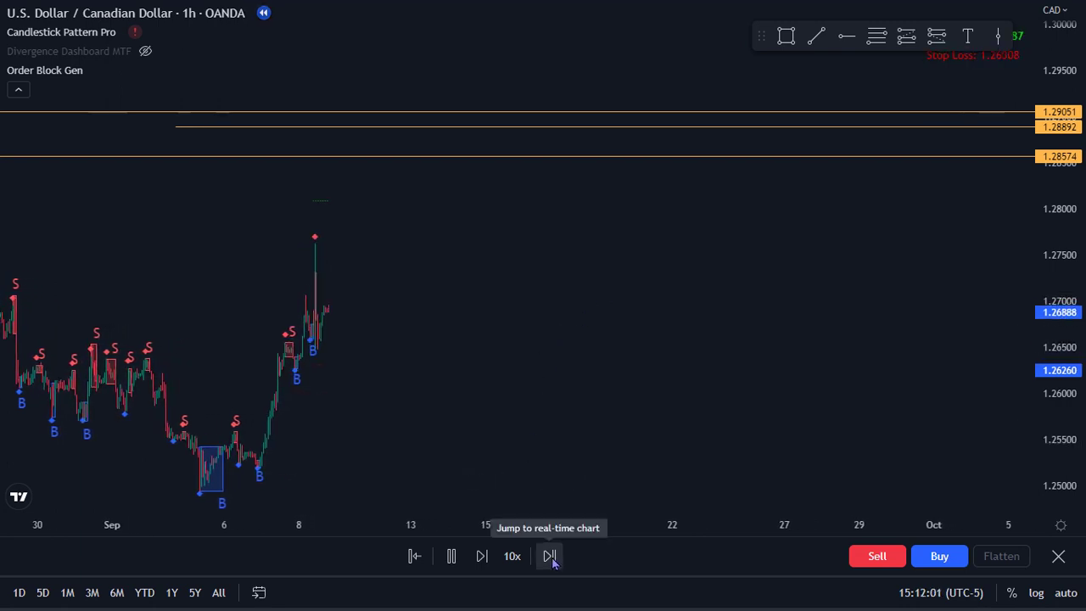
Keep the replay running through the retest of the rays between 1.28574 and 1.29051, and pause it at 24 September 2021.
scroll(546, 410, down, 3)
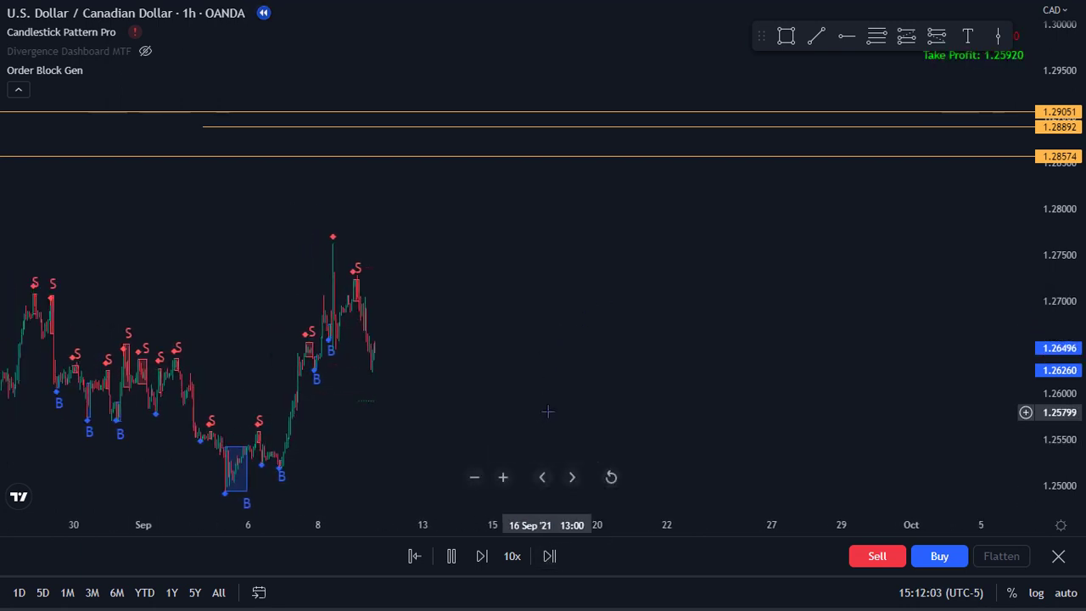
drag(635, 389, 582, 359)
scroll(584, 373, down, 2)
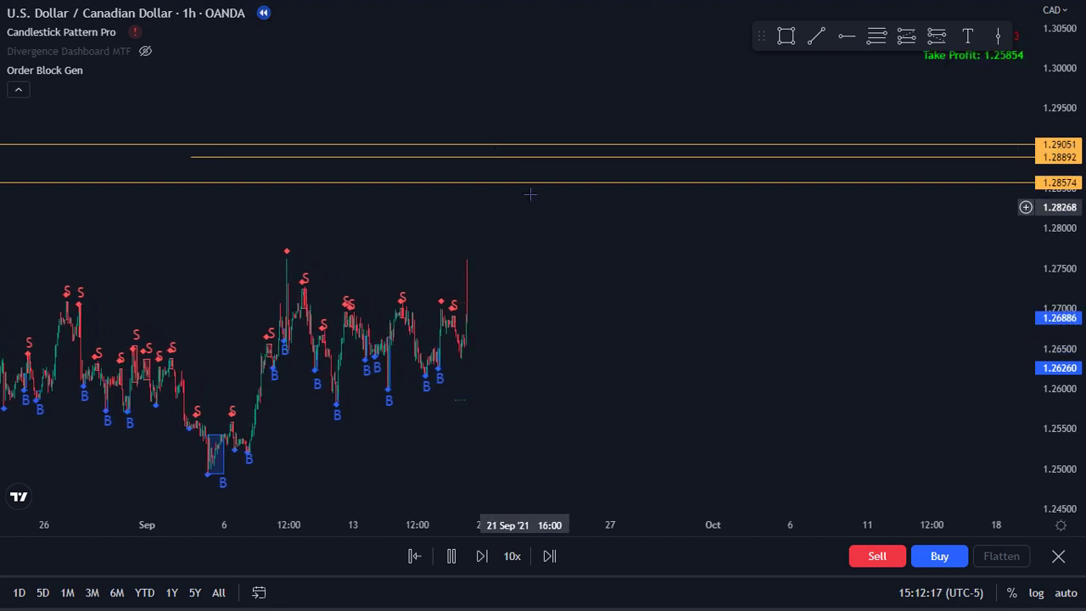
click(544, 164)
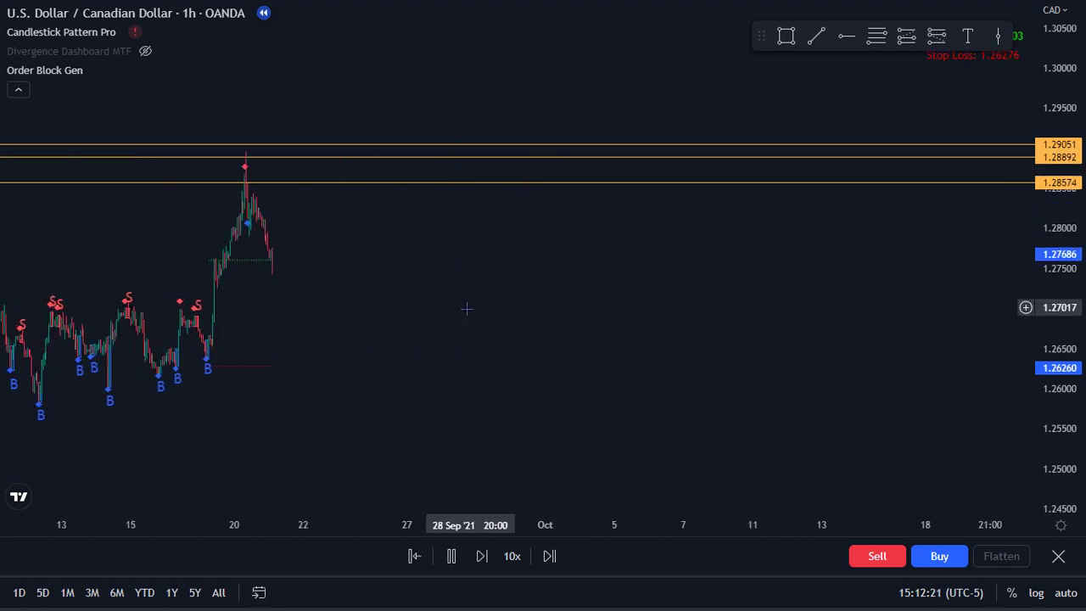
scroll(441, 309, up, 1)
drag(414, 308, 708, 320)
scroll(662, 322, up, 2)
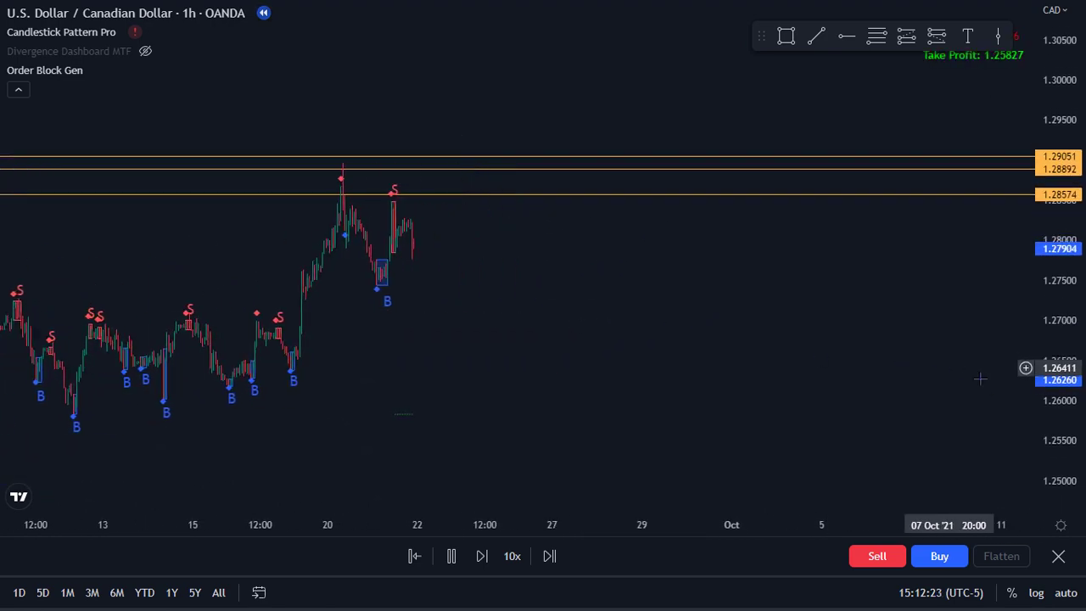
drag(1052, 423, 1033, 322)
scroll(484, 319, up, 1)
drag(476, 319, 734, 362)
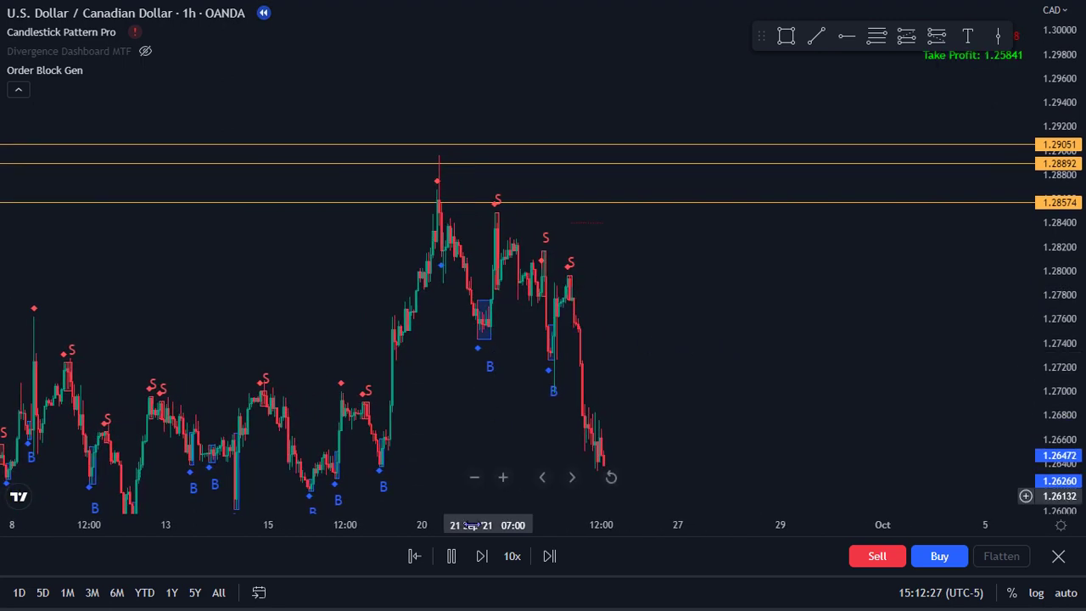
click(451, 562)
Restart the bar replay from 22 September 2021, after the rejection from the rays.
scroll(419, 429, up, 2)
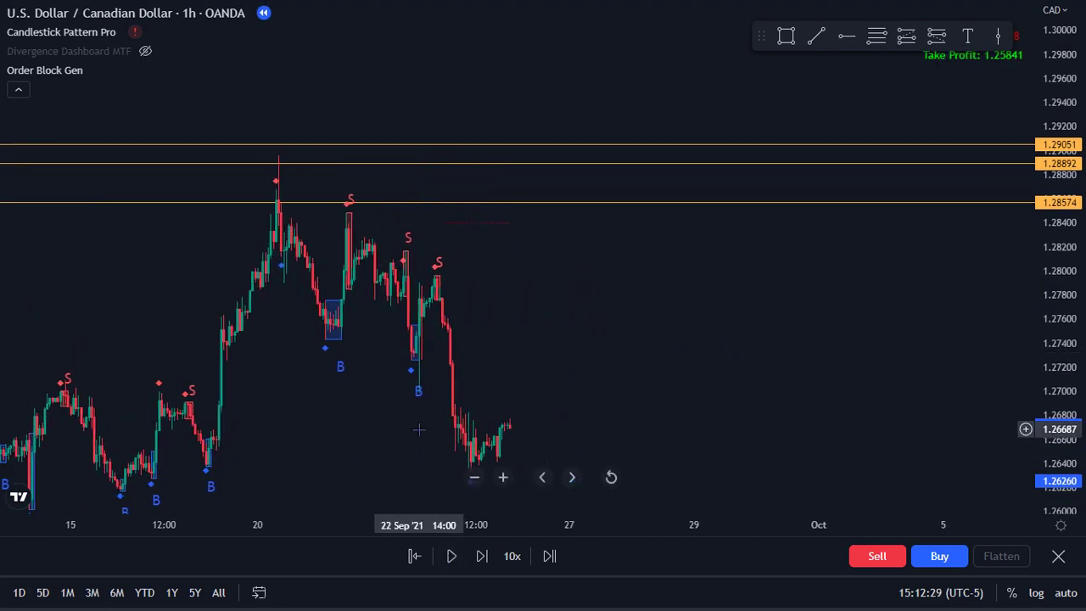
scroll(419, 429, up, 2)
drag(553, 353, 758, 312)
scroll(682, 315, up, 1)
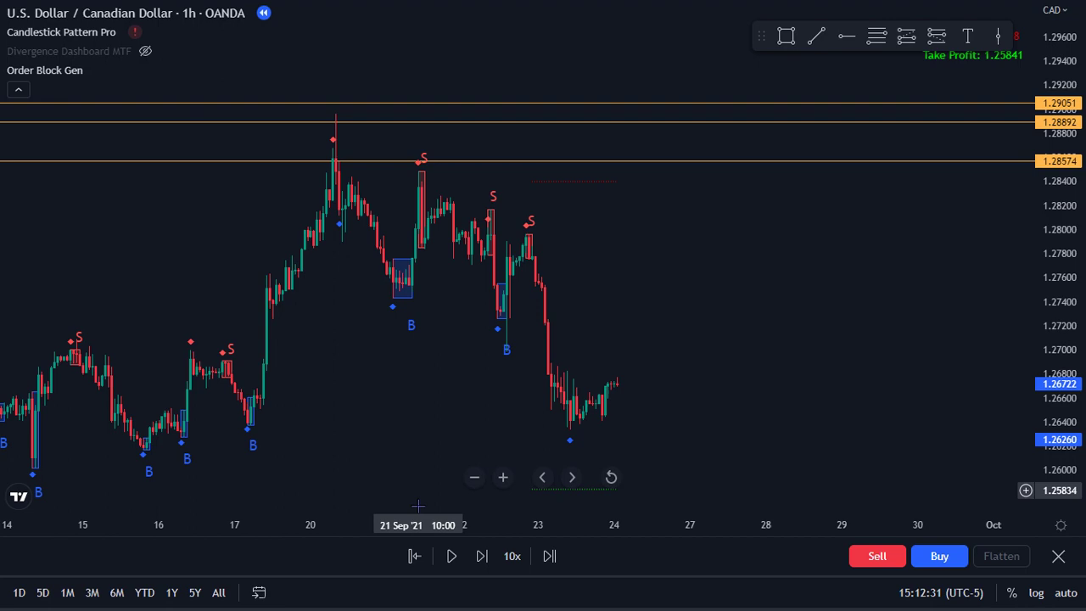
click(414, 556)
click(490, 412)
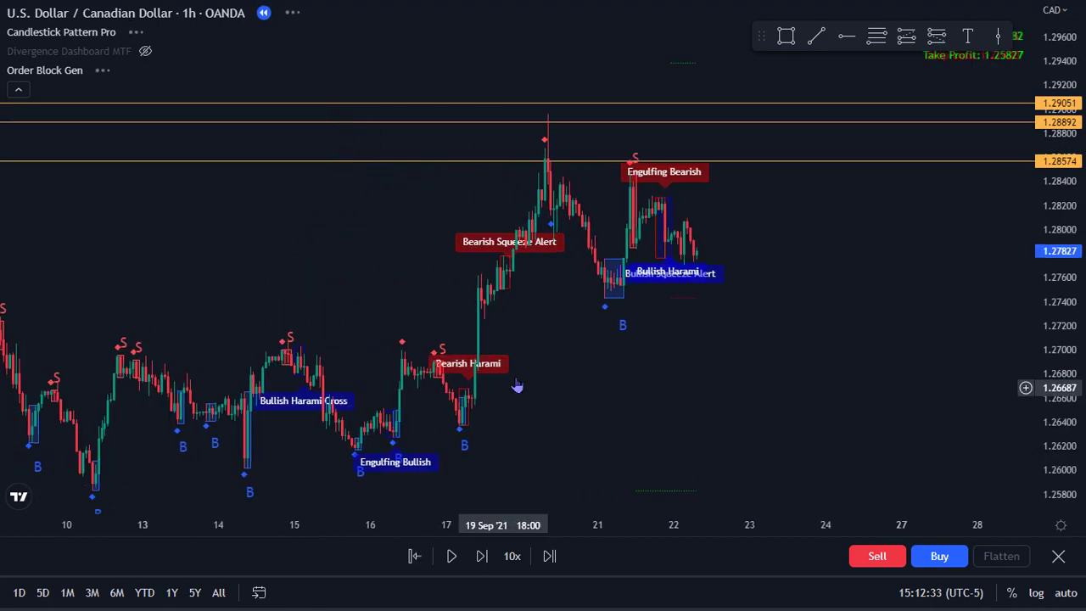
Draw a Fibonacci retracement from the 20 September high at 1.28960 to the 21 September low at 1.27429.
scroll(770, 335, up, 1)
mouse_move(517, 386)
mouse_down()
mouse_move(767, 373)
mouse_move(533, 353)
mouse_move(667, 422)
mouse_up()
scroll(577, 339, up, 2)
scroll(667, 422, up, 1)
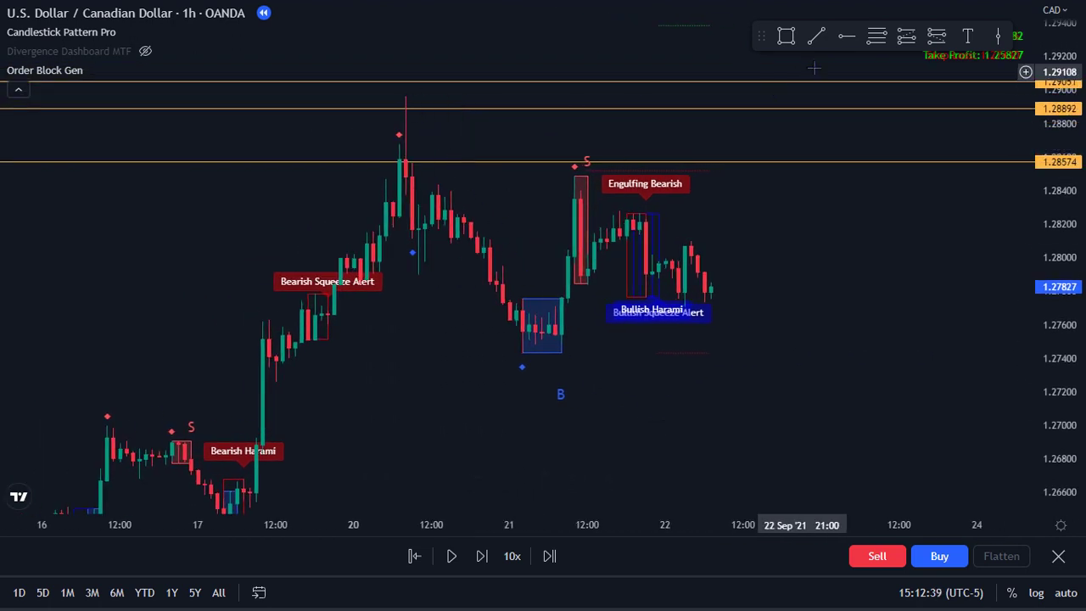
click(876, 36)
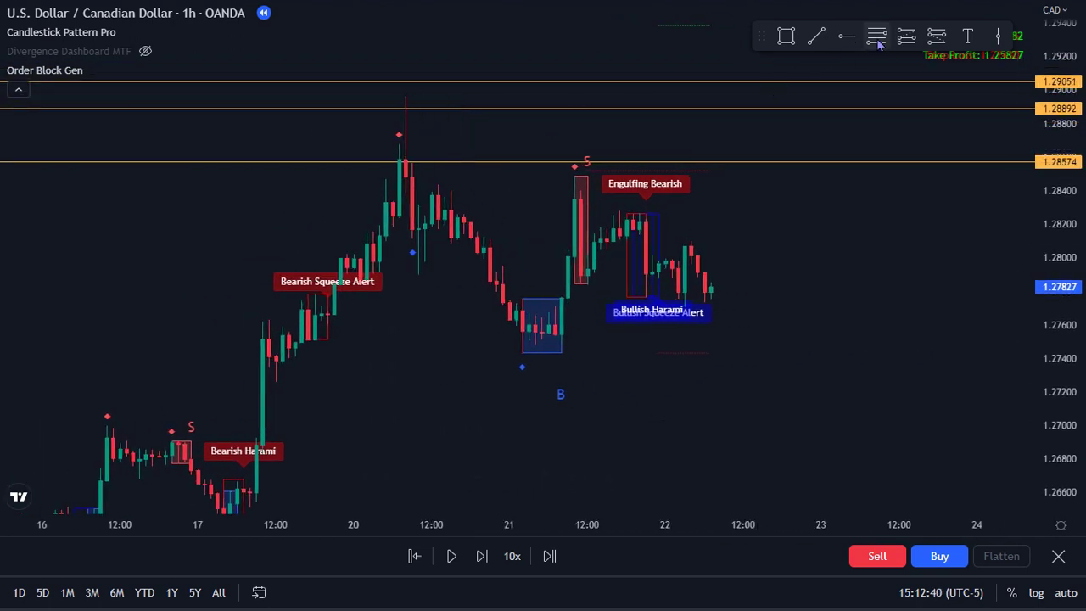
click(407, 96)
click(522, 364)
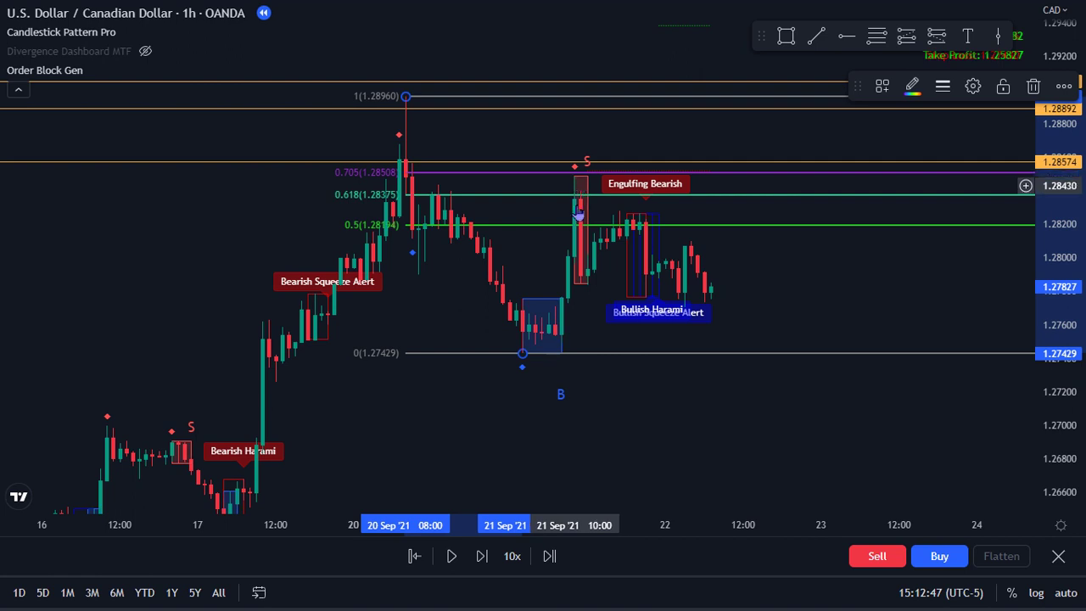
Examine the 21 September bearish order block against the Fibonacci levels, and play the replay forward to late 22 September 2021.
scroll(578, 214, up, 3)
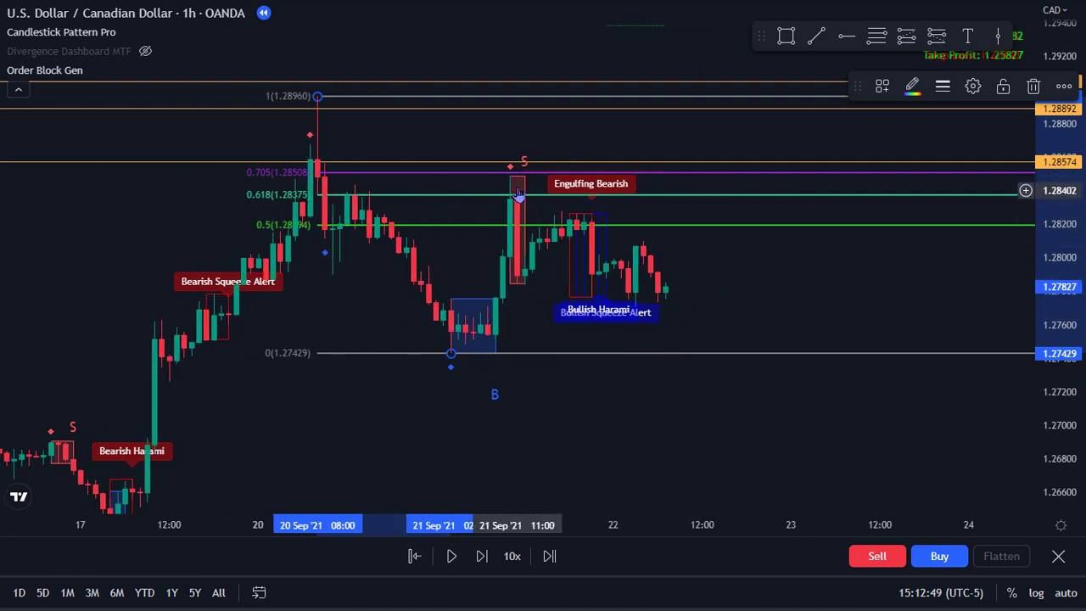
mouse_move(526, 264)
mouse_down()
mouse_move(519, 317)
mouse_move(486, 323)
mouse_up()
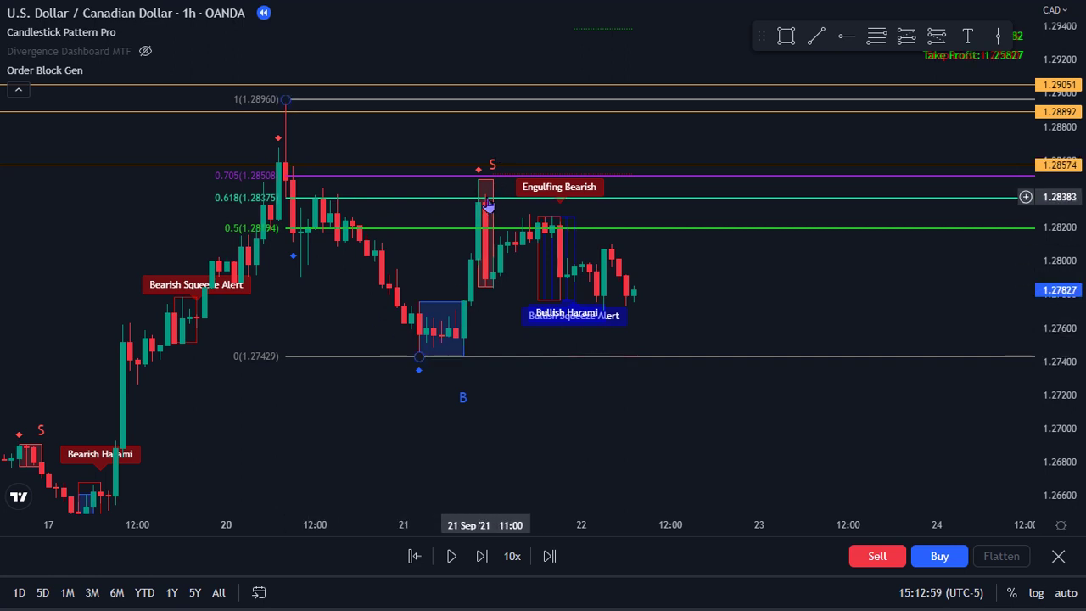
drag(488, 311, 389, 242)
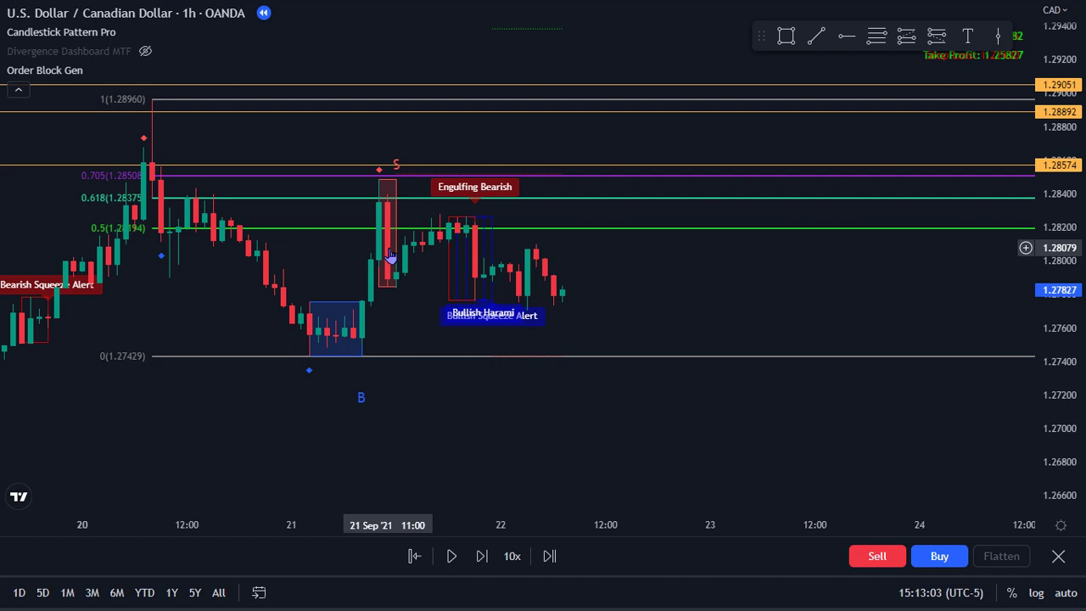
click(451, 557)
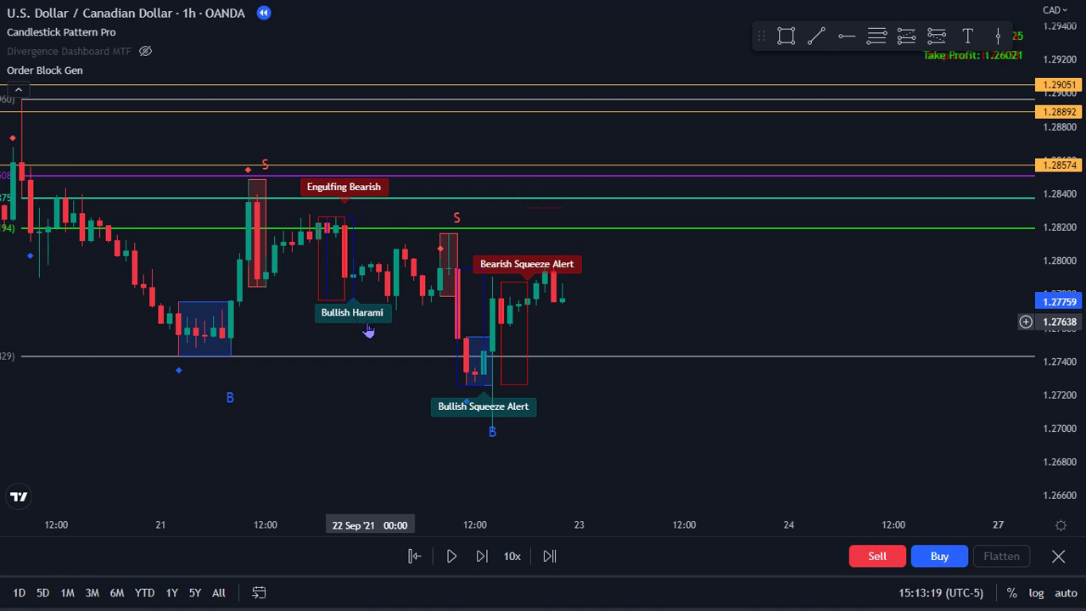
Play the bar replay forward to about midday on 23 September 2021 and pause it.
scroll(400, 318, down, 3)
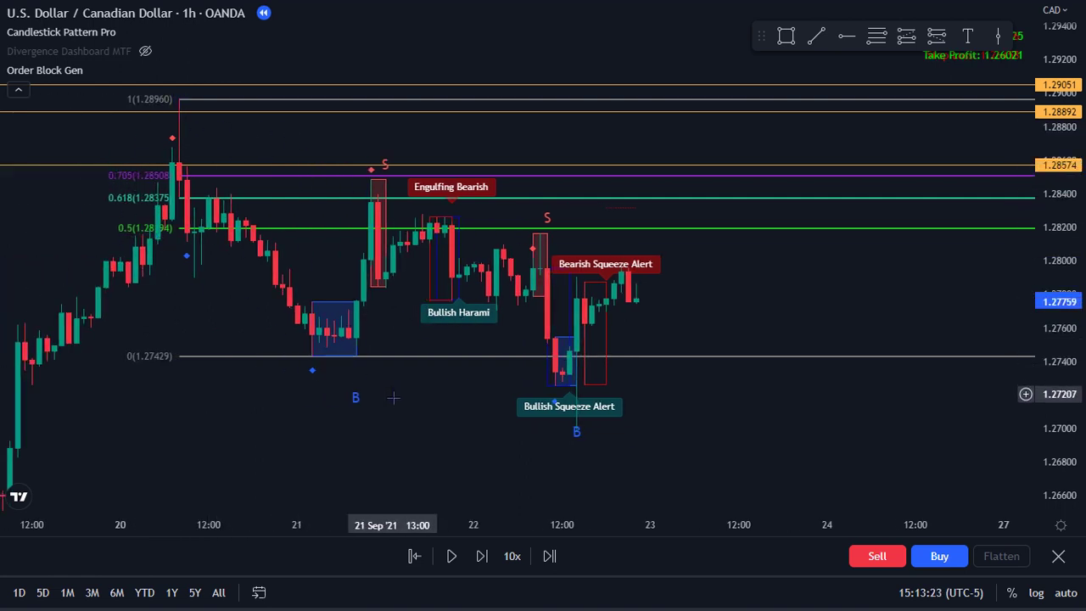
drag(393, 397, 342, 402)
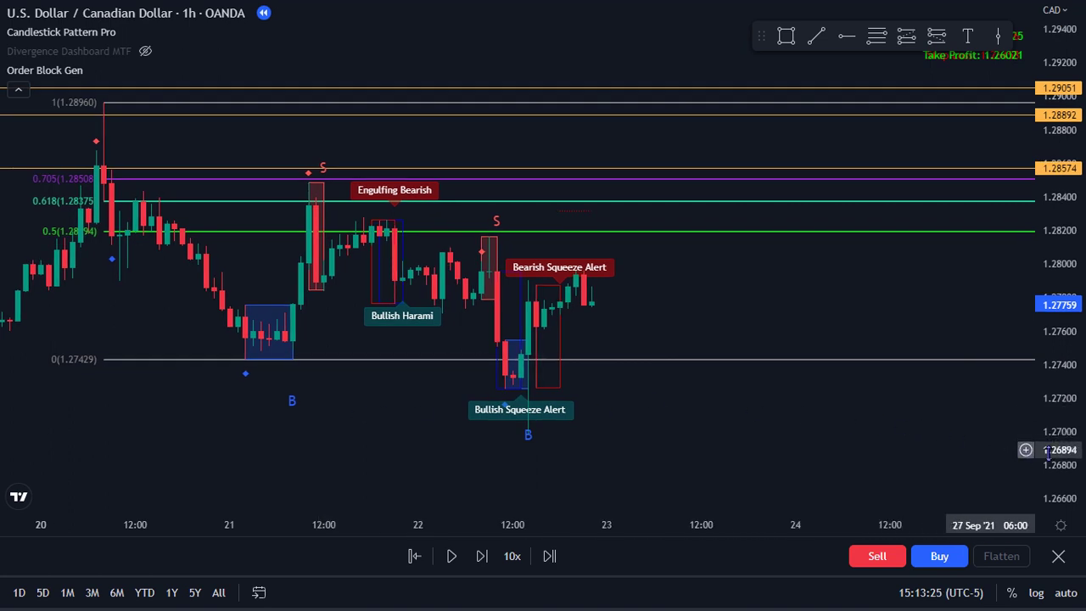
drag(1048, 454, 1051, 475)
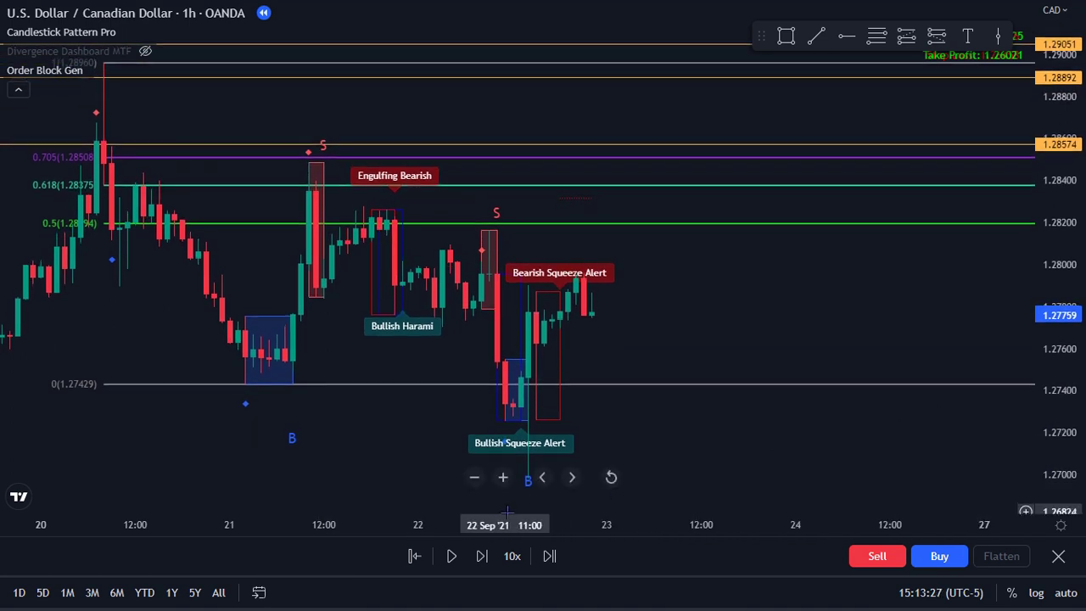
click(452, 556)
drag(622, 315, 572, 223)
scroll(553, 177, down, 2)
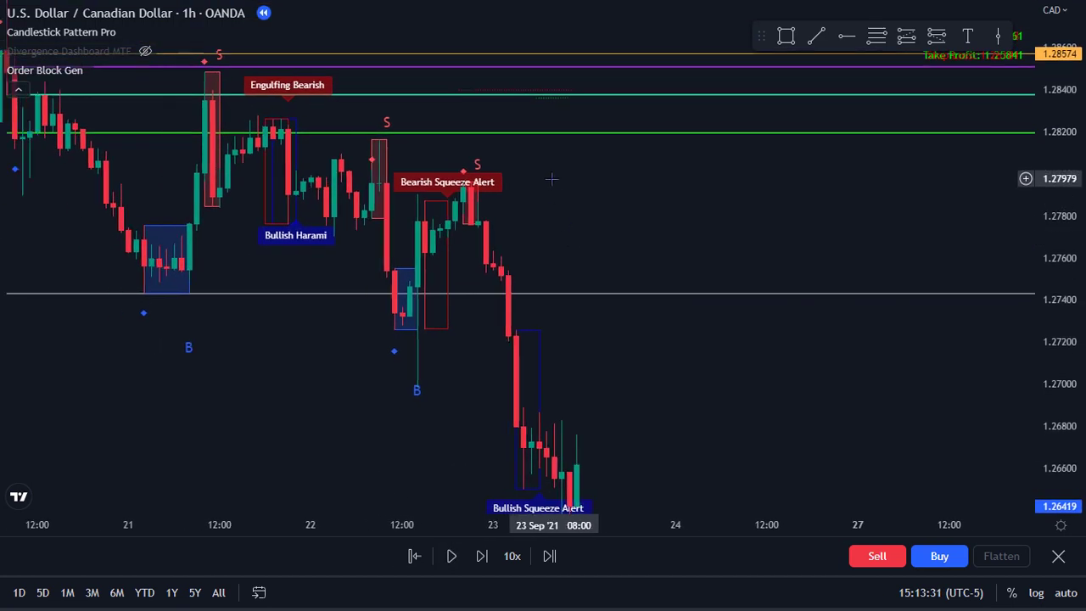
Delete the Fibonacci retracement drawn between 1.28960 and 1.27429.
drag(1059, 234, 1052, 306)
scroll(994, 306, down, 2)
drag(850, 343, 741, 331)
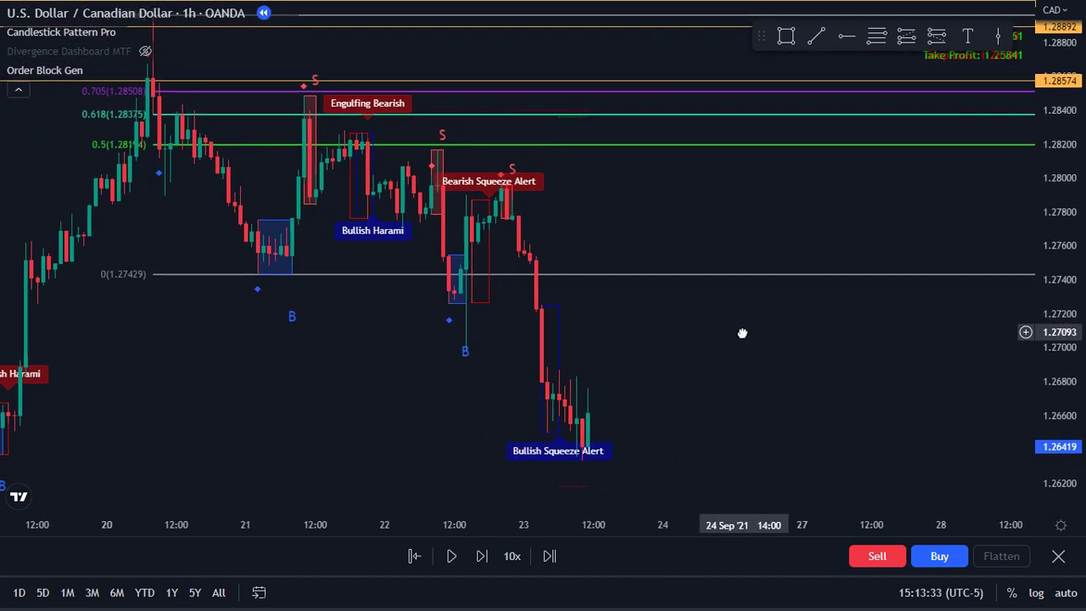
scroll(630, 311, up, 2)
drag(495, 246, 604, 287)
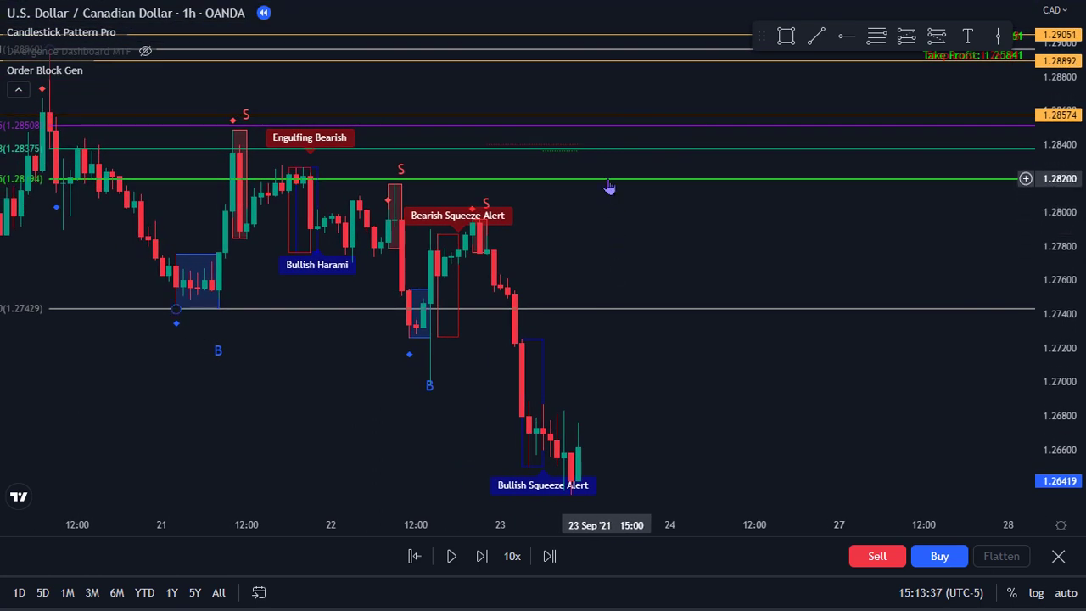
click(609, 181)
click(1032, 88)
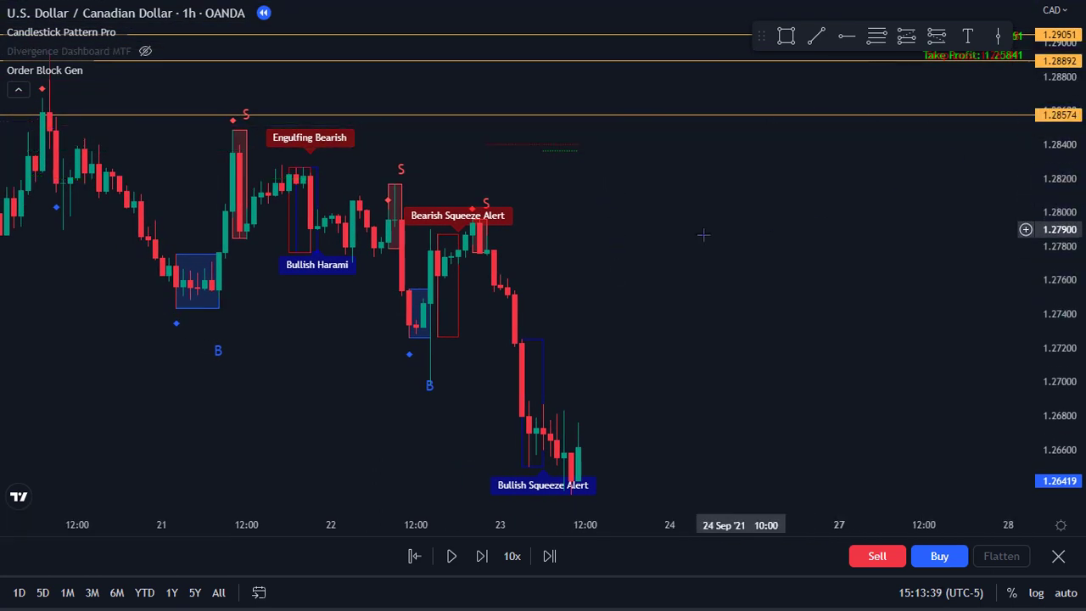
Draw a Fibonacci retracement from the 22 September order block high at 1.28166 to the same day's low at 1.26983.
scroll(541, 277, up, 1)
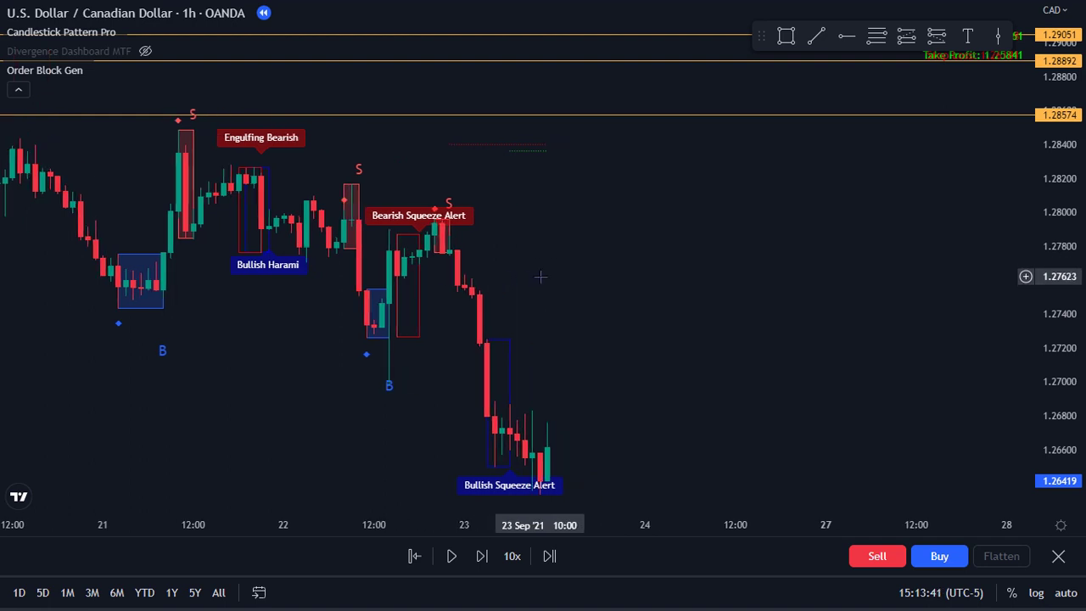
drag(553, 287, 656, 291)
scroll(631, 291, up, 3)
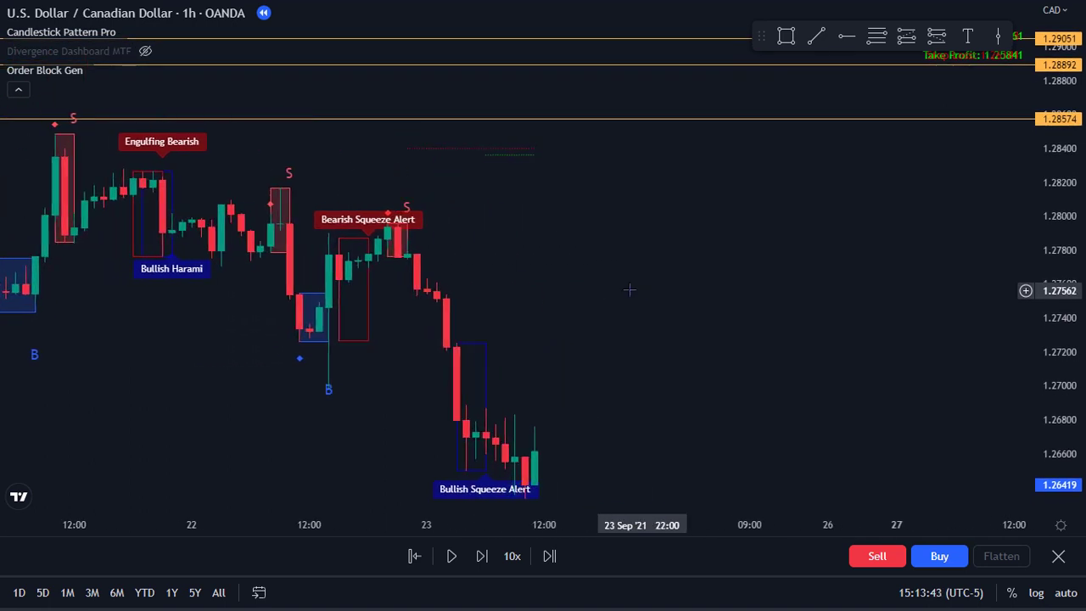
drag(603, 270, 577, 212)
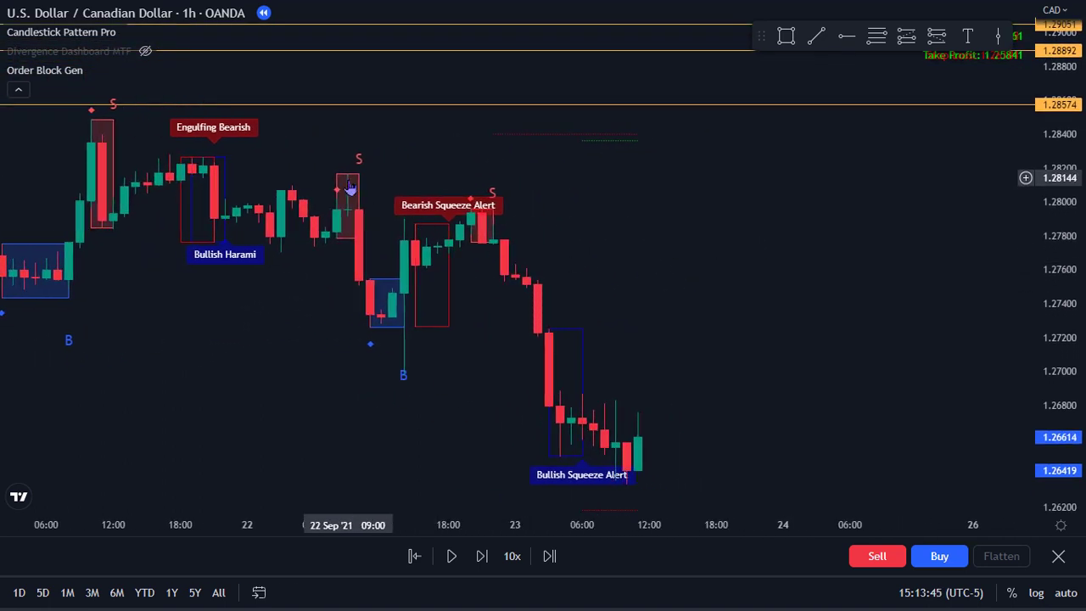
click(873, 39)
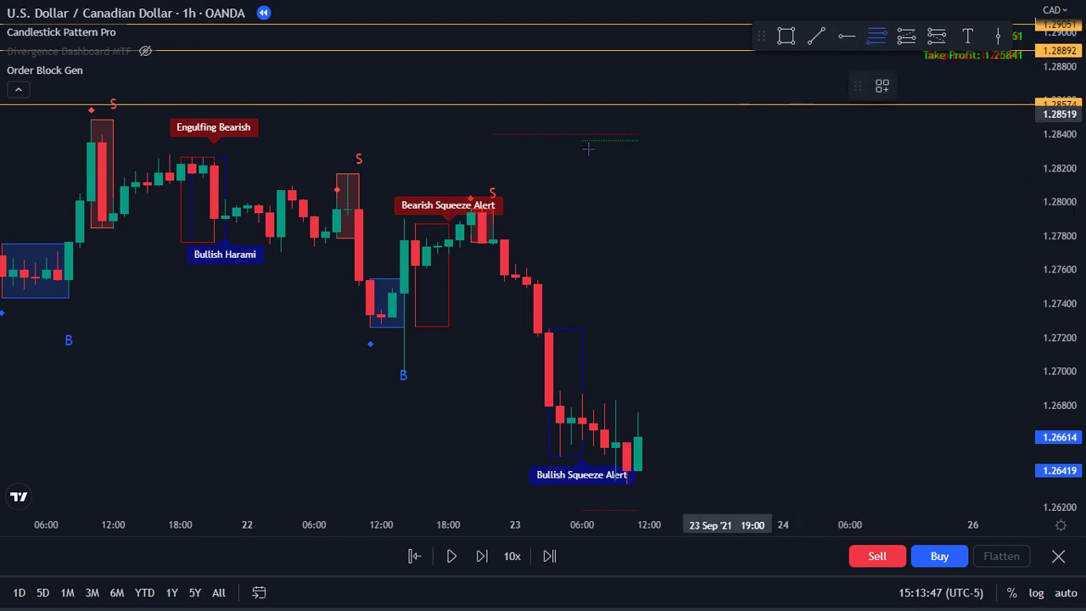
mouse_move(348, 174)
mouse_down()
mouse_move(400, 291)
mouse_move(404, 374)
mouse_up()
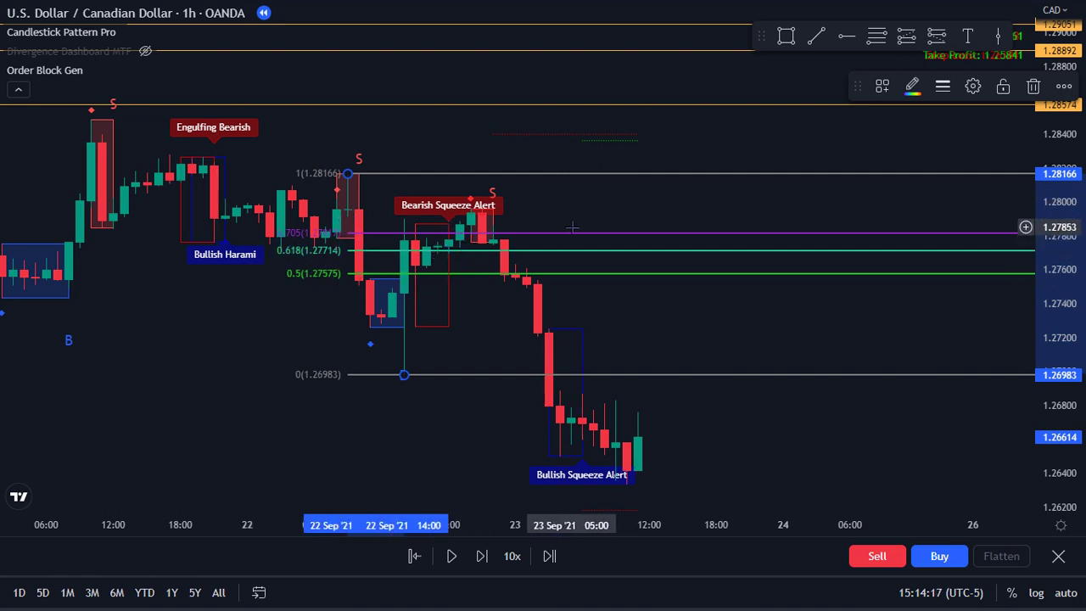
Delete the Fibonacci retracement drawn between 1.28166 and 1.26983, and review the price decline from the 20 September high.
click(1032, 89)
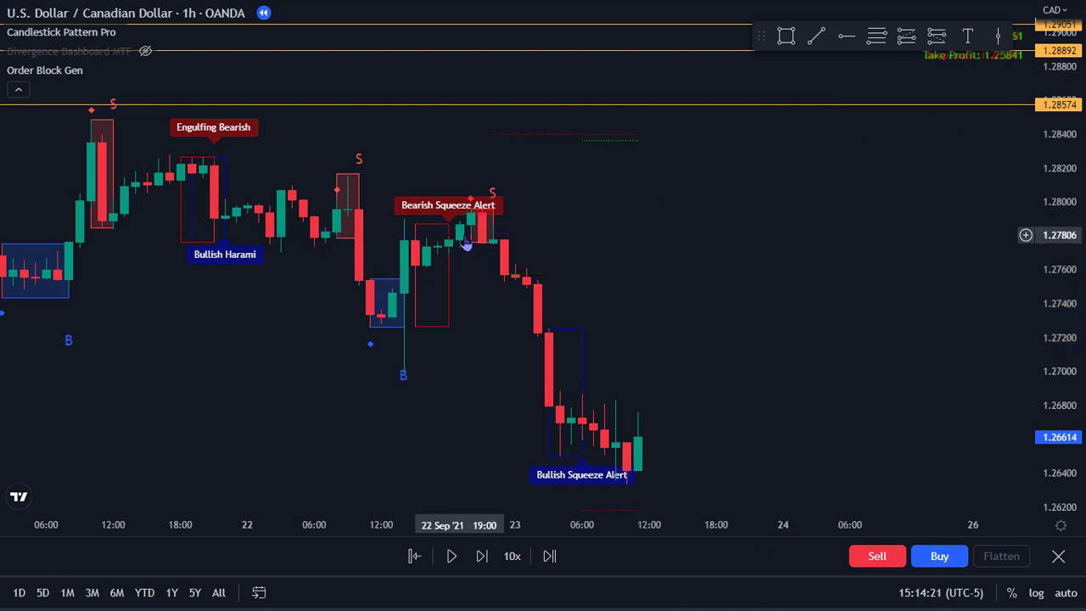
scroll(464, 239, down, 4)
drag(791, 286, 623, 242)
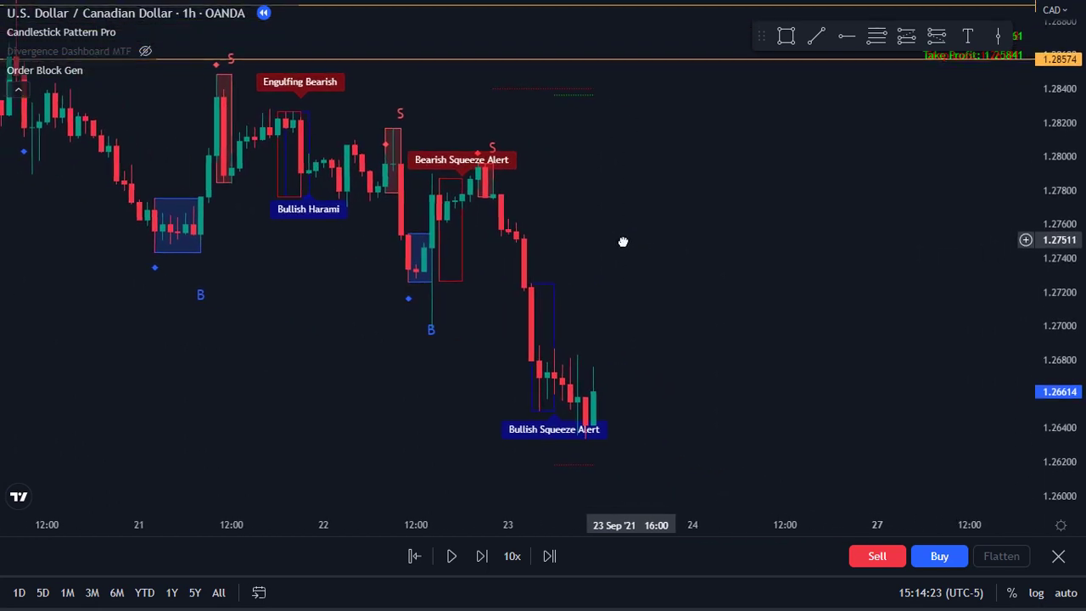
scroll(861, 333, down, 3)
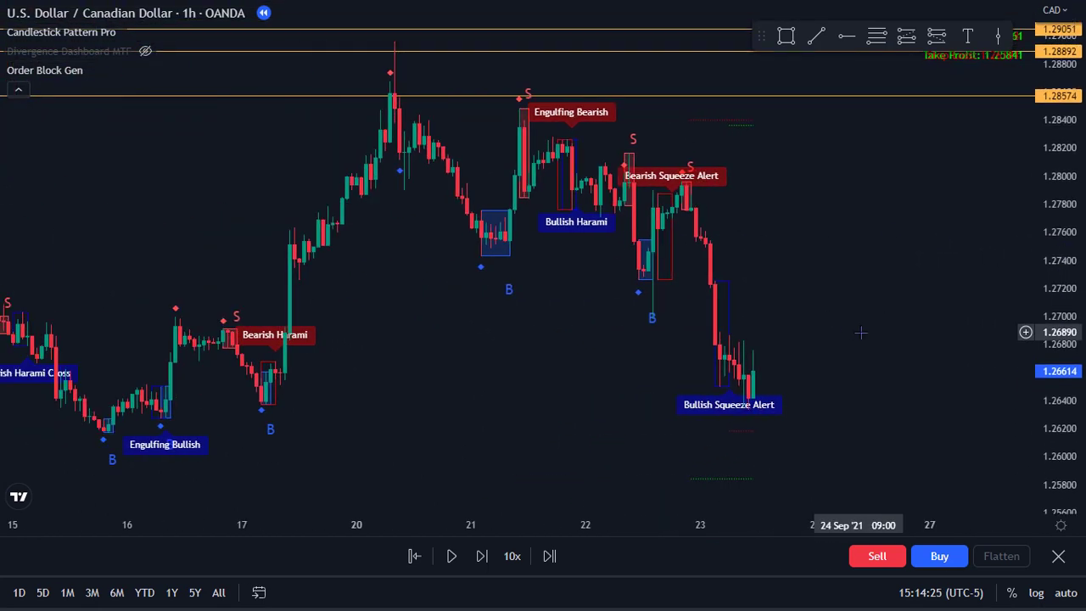
drag(860, 333, 625, 284)
scroll(1016, 225, down, 1)
drag(1068, 176, 1069, 228)
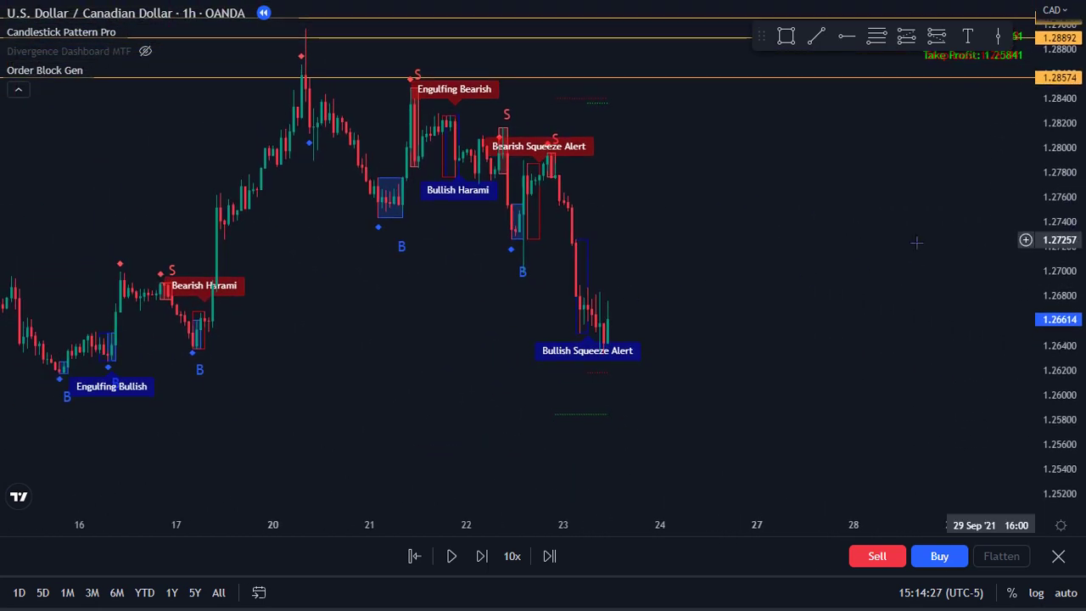
drag(722, 220, 807, 320)
scroll(808, 321, up, 1)
scroll(807, 320, up, 1)
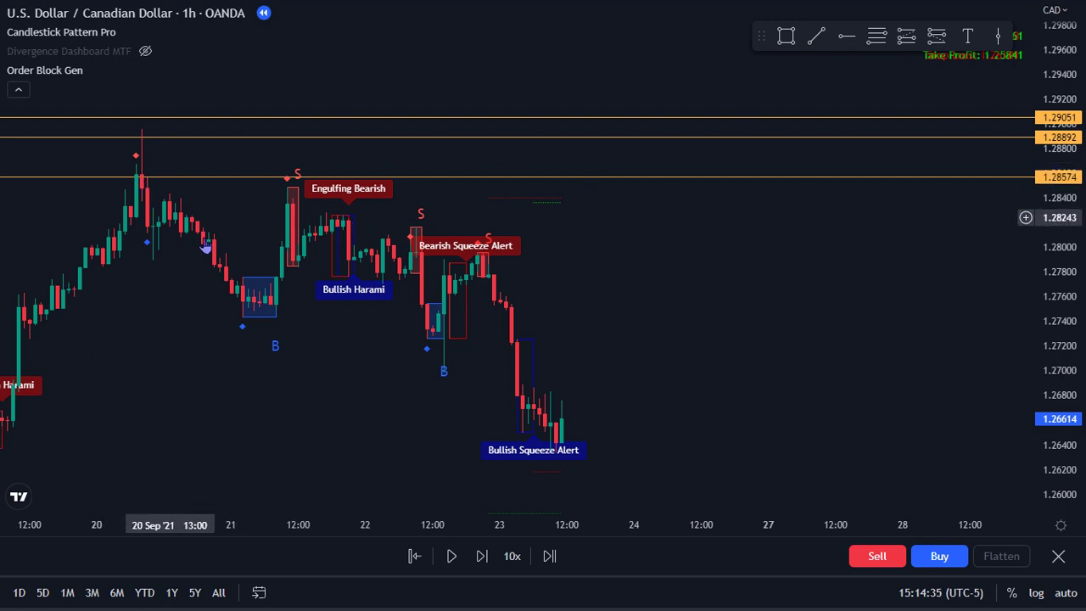
drag(628, 320, 605, 218)
scroll(559, 402, down, 1)
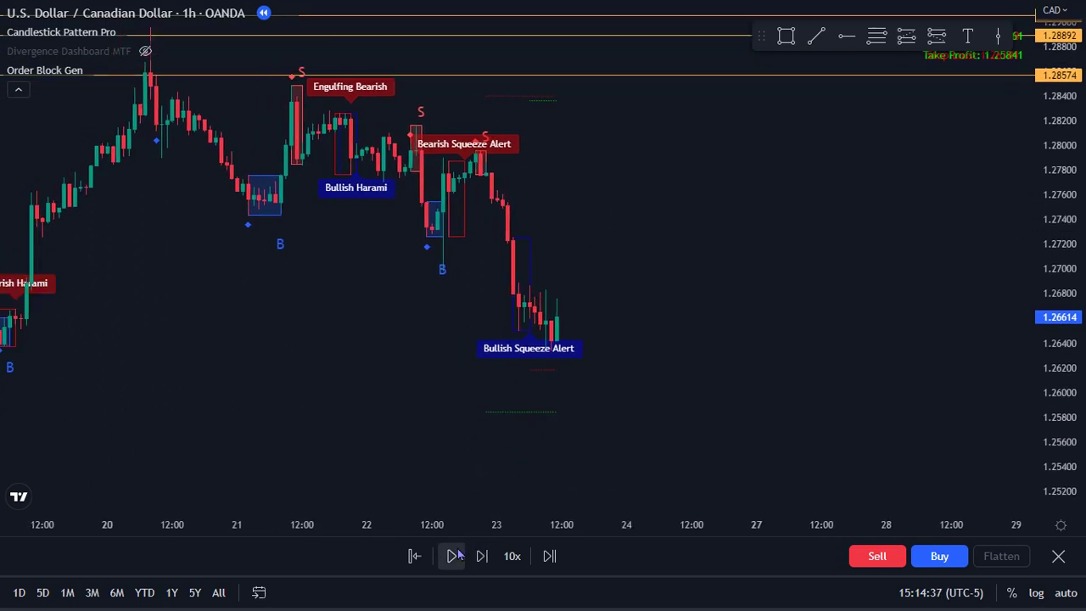
Play the bar replay forward to about 14 October 2021 and pause it.
scroll(809, 313, down, 4)
drag(872, 337, 628, 300)
scroll(1002, 242, down, 4)
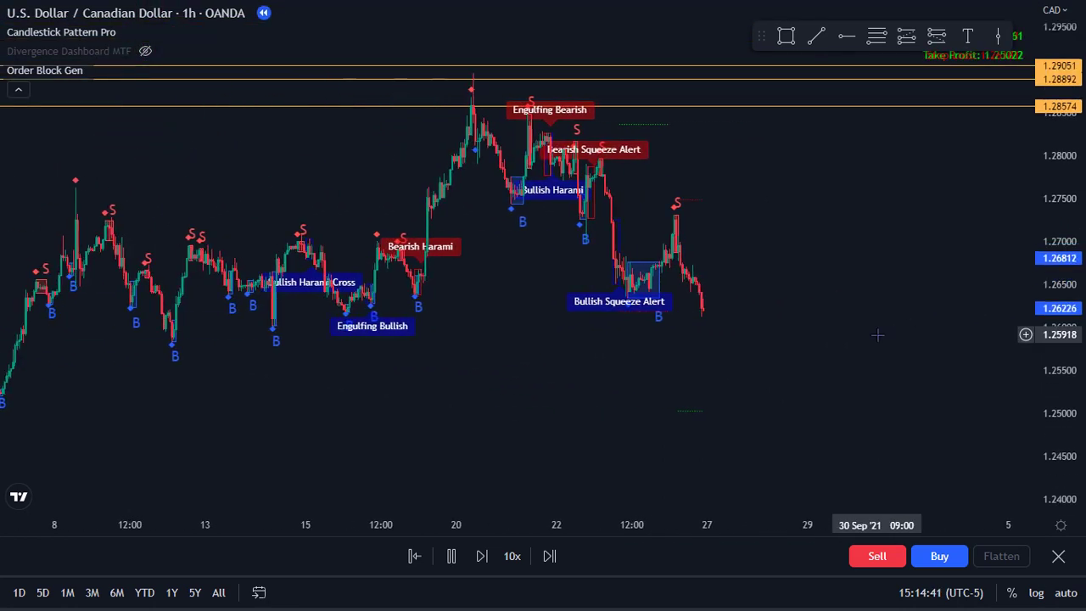
drag(836, 330, 679, 301)
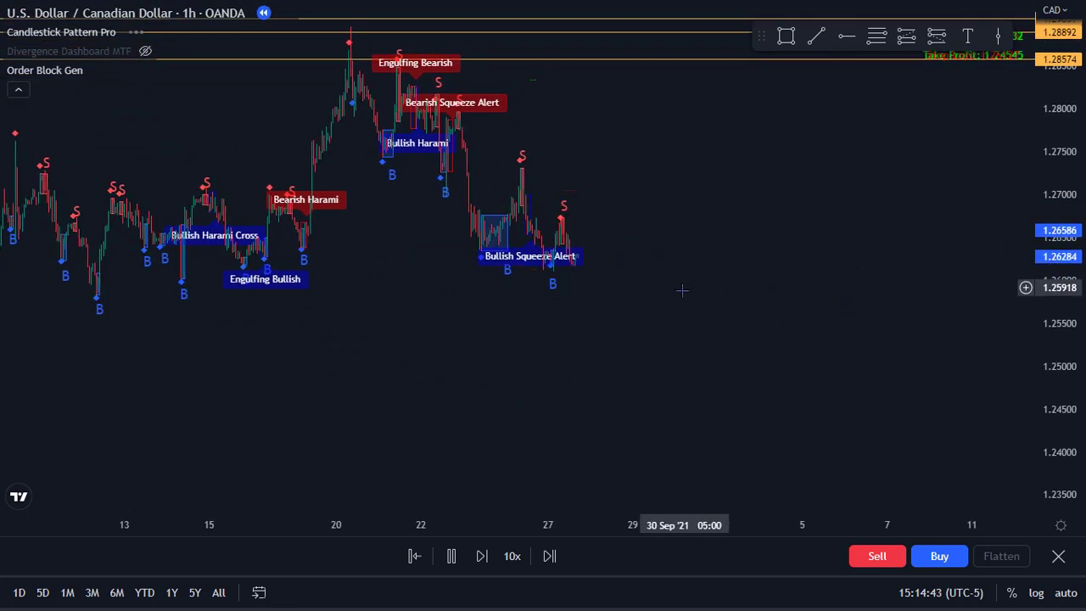
scroll(658, 305, up, 2)
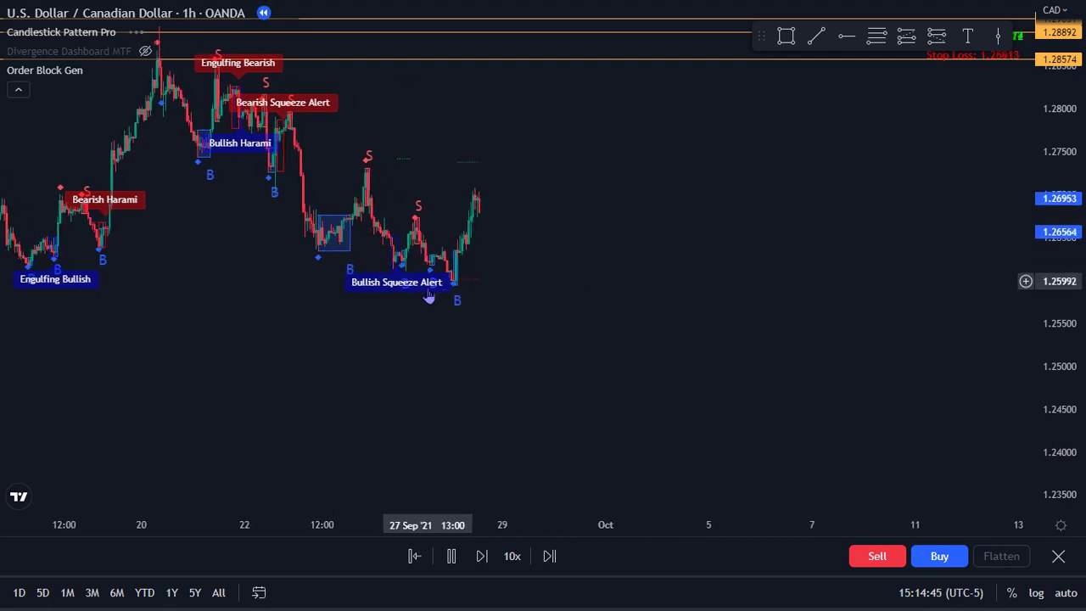
scroll(331, 348, up, 2)
drag(328, 367, 545, 342)
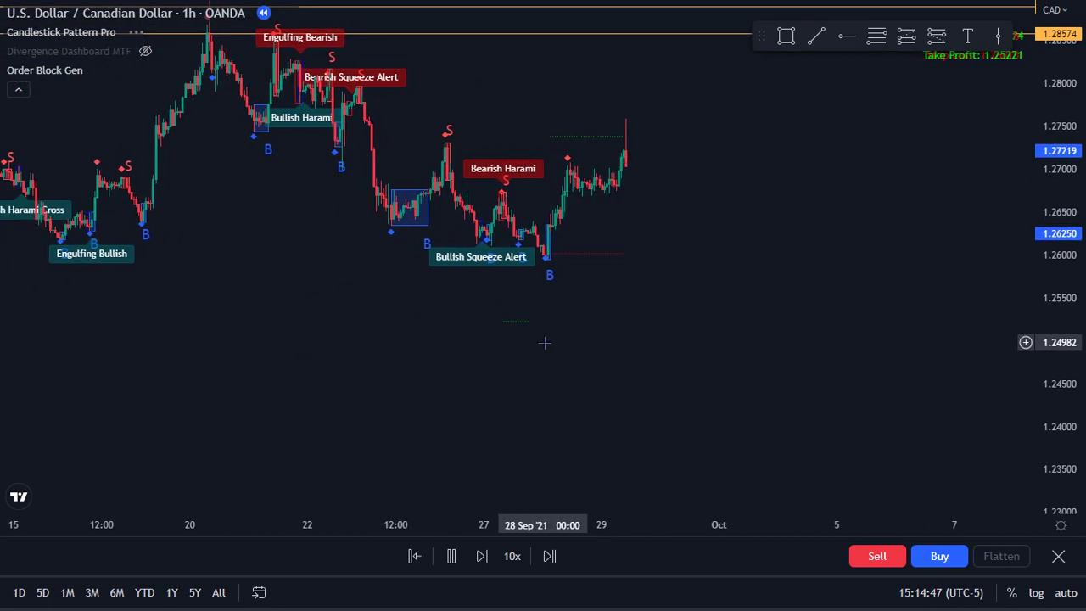
scroll(546, 343, down, 1)
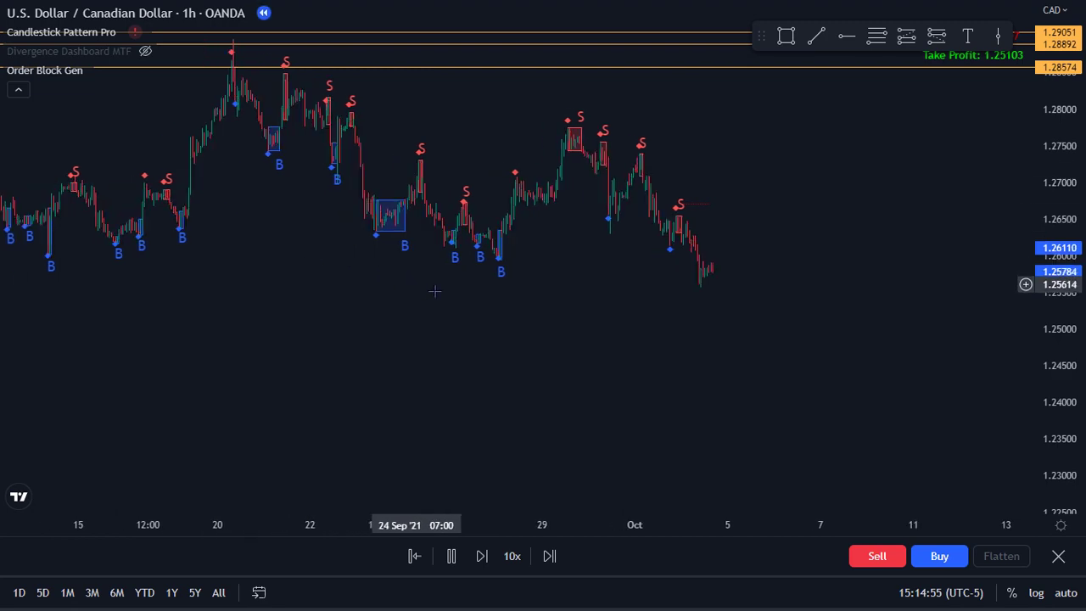
scroll(616, 341, down, 2)
drag(633, 347, 541, 341)
scroll(541, 341, down, 2)
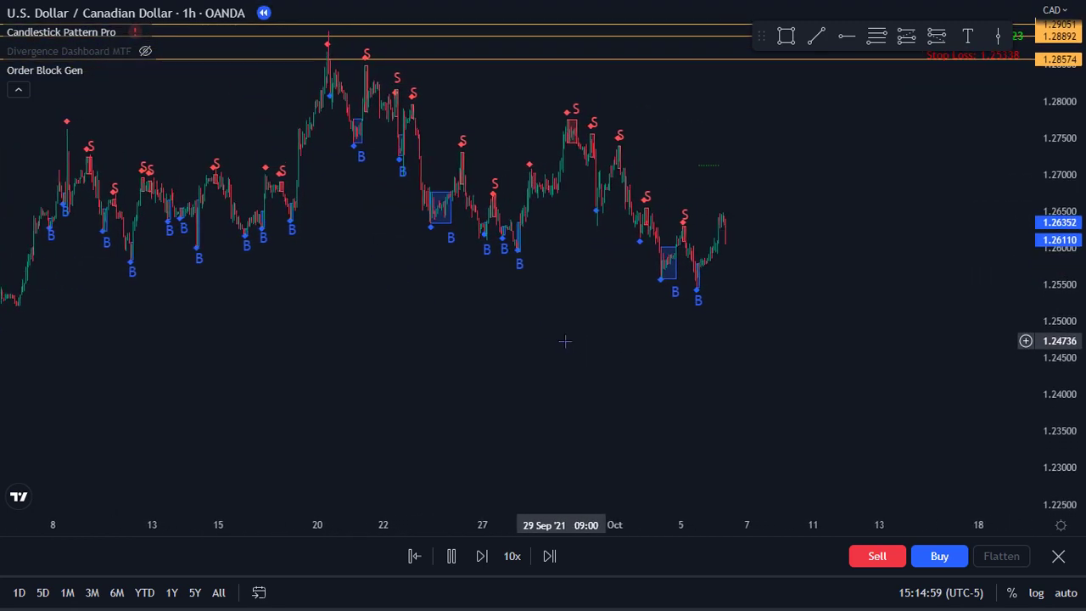
scroll(476, 361, down, 1)
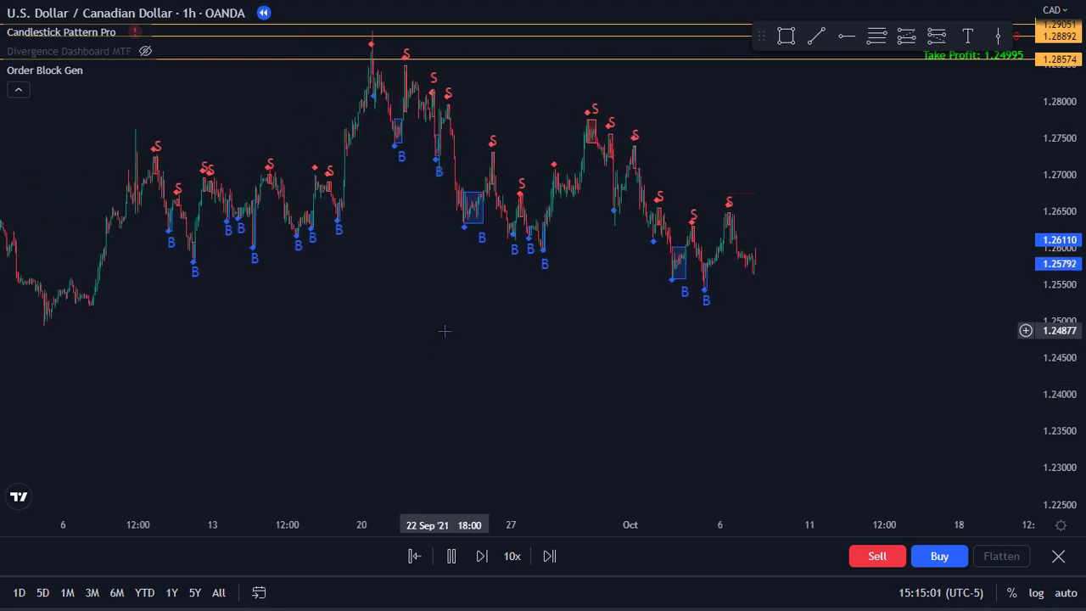
drag(469, 310, 526, 380)
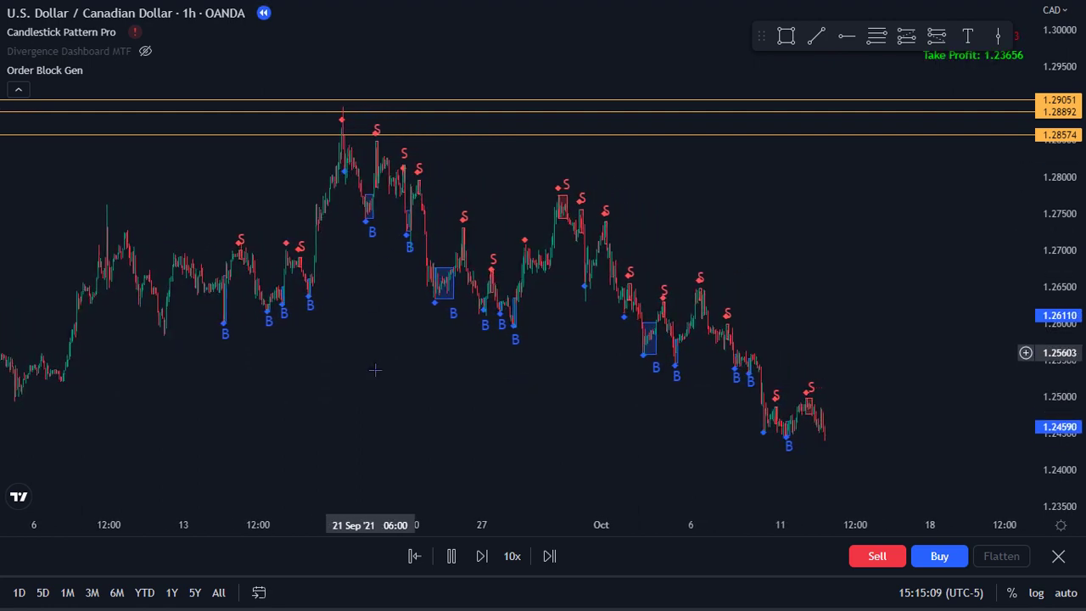
scroll(420, 400, down, 1)
scroll(420, 398, down, 2)
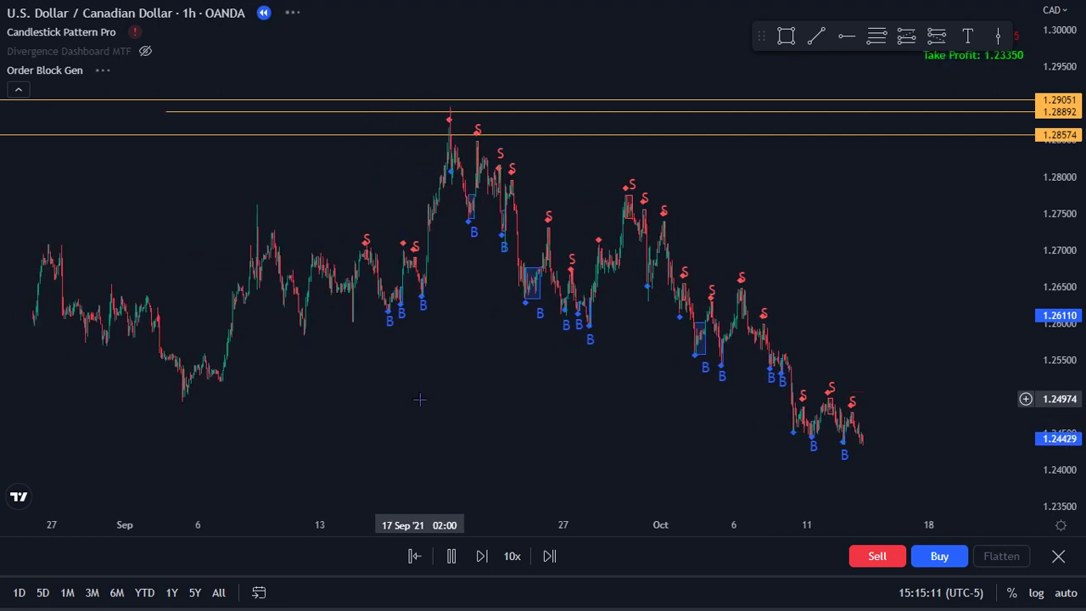
click(453, 558)
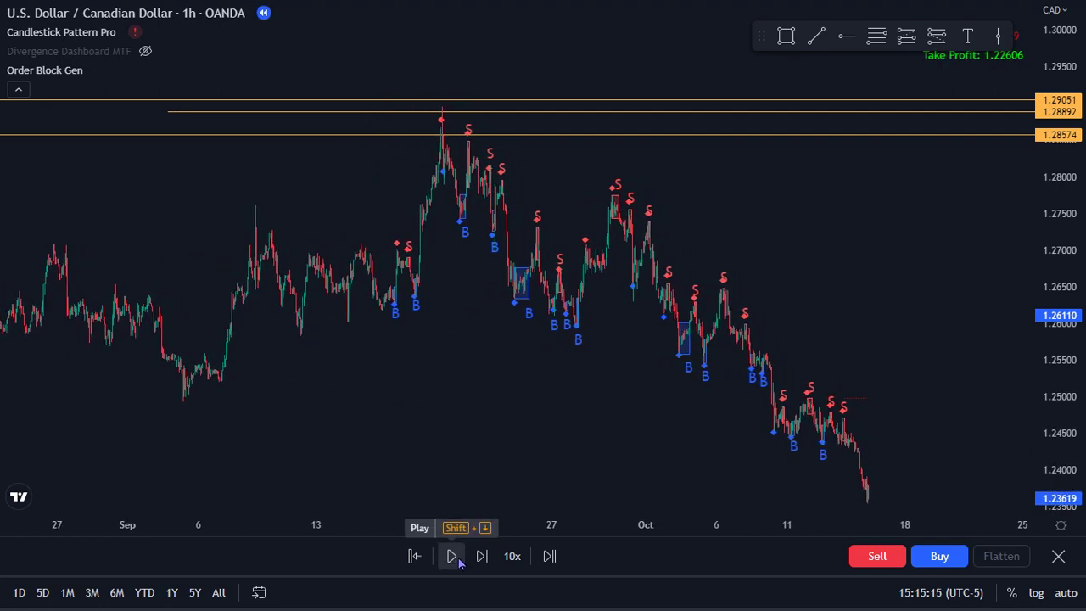
Switch the chart to the 1-day interval and frame the August–October 2021 highs.
text(1D)
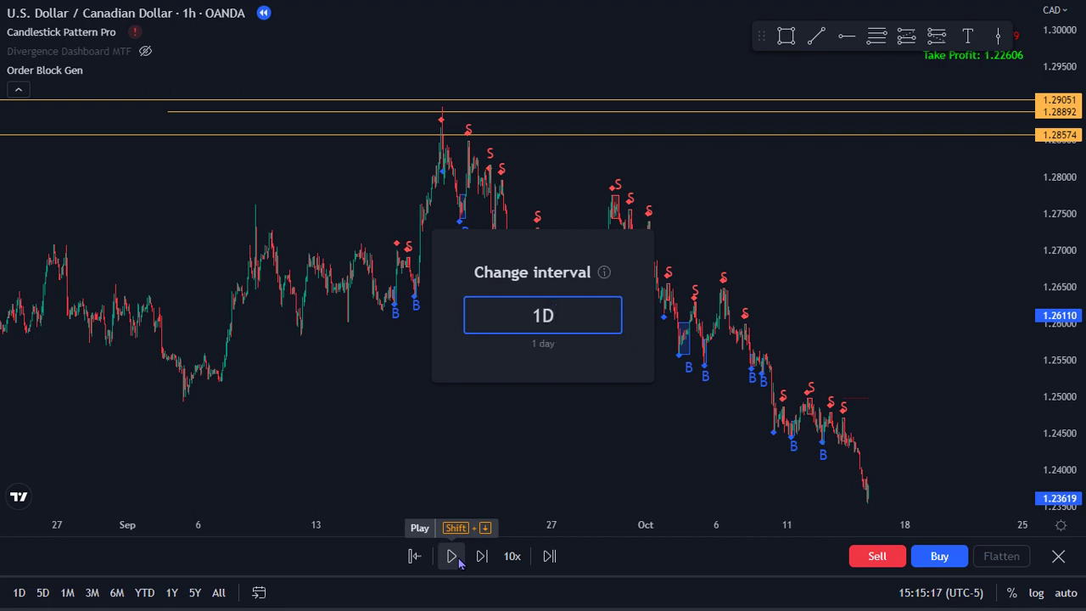
key(Return)
scroll(775, 376, up, 3)
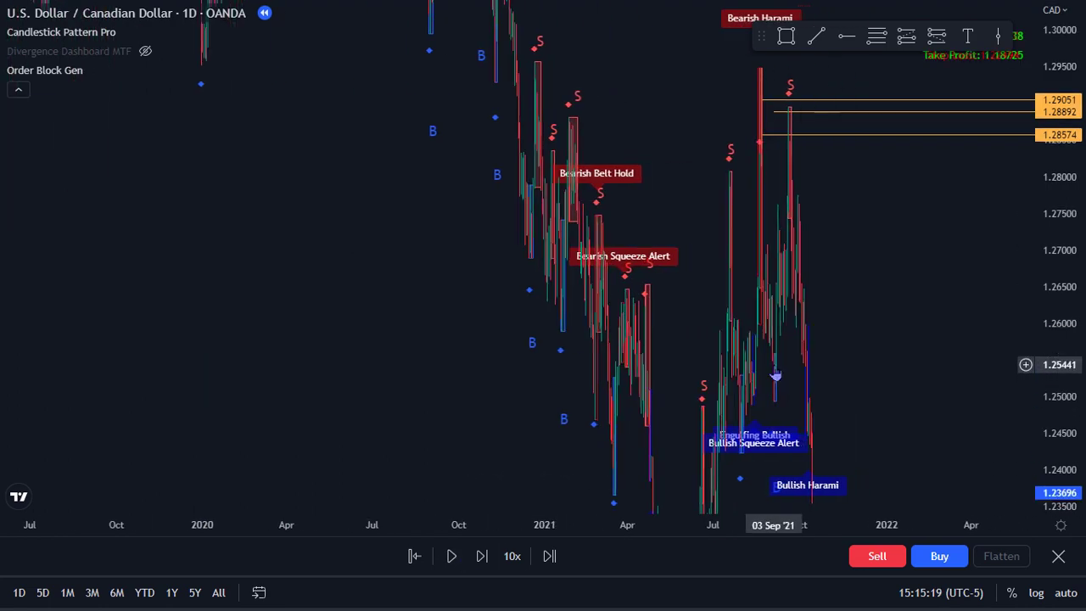
scroll(775, 373, up, 5)
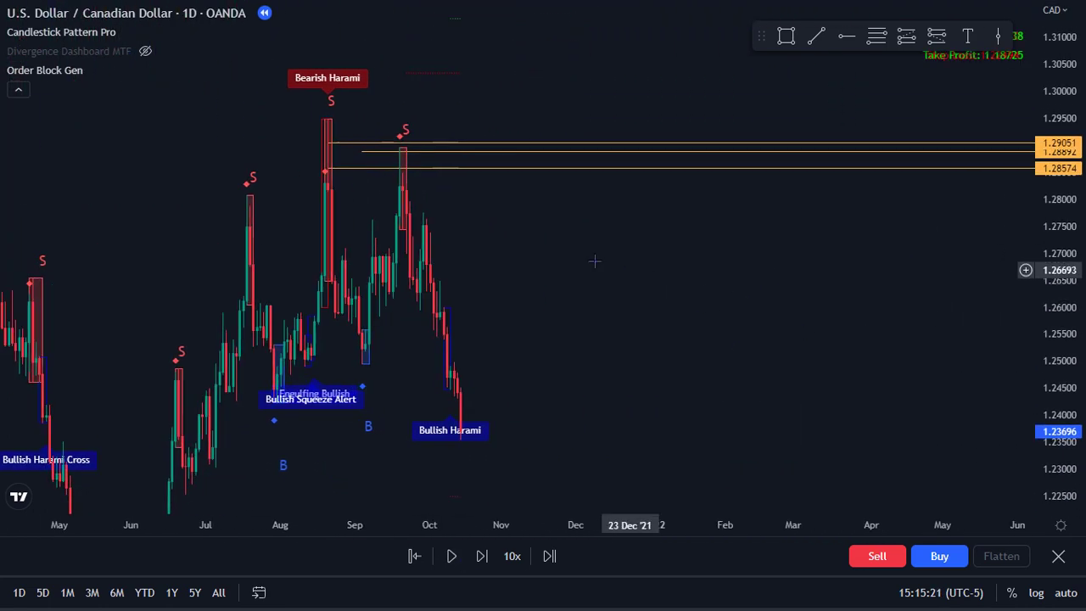
drag(595, 262, 763, 290)
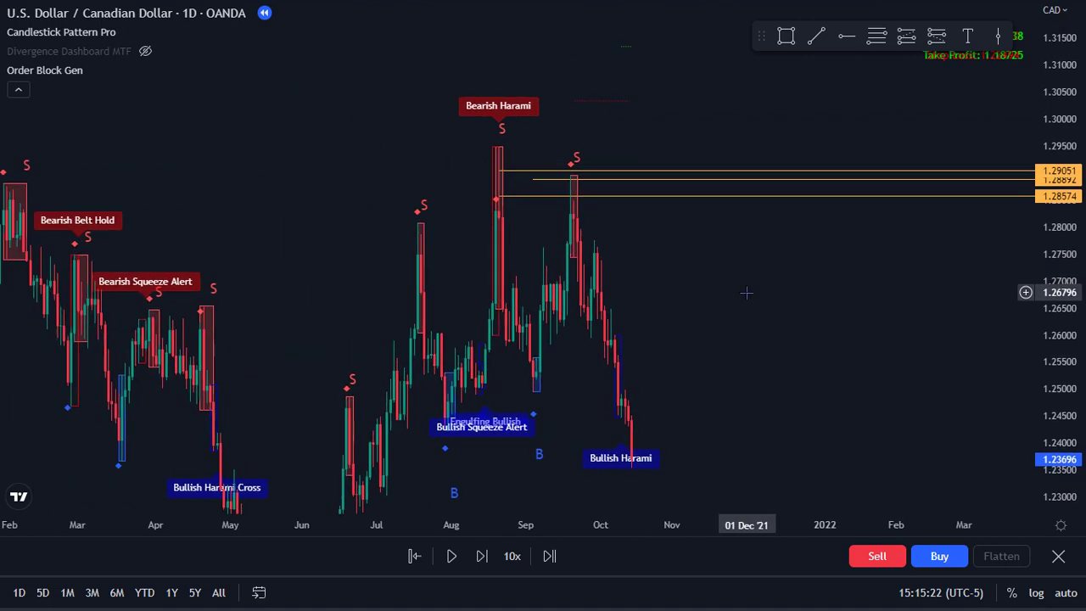
Show the hidden Divergence Dashboard MTF indicator and examine the bearish divergence at the August 2021 high.
click(146, 52)
scroll(735, 272, up, 2)
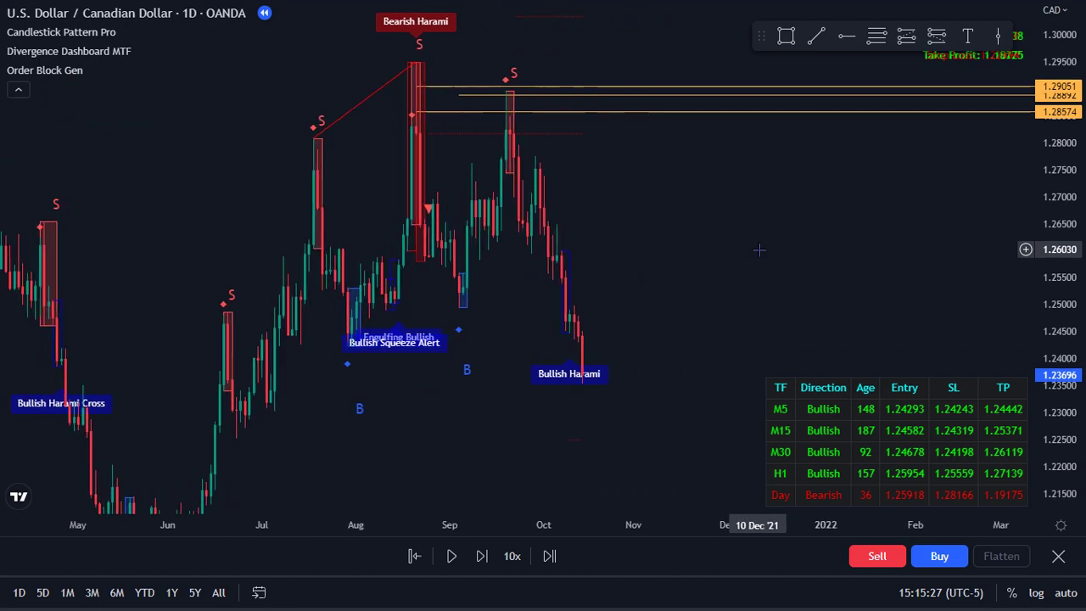
scroll(735, 246, up, 2)
drag(706, 239, 805, 254)
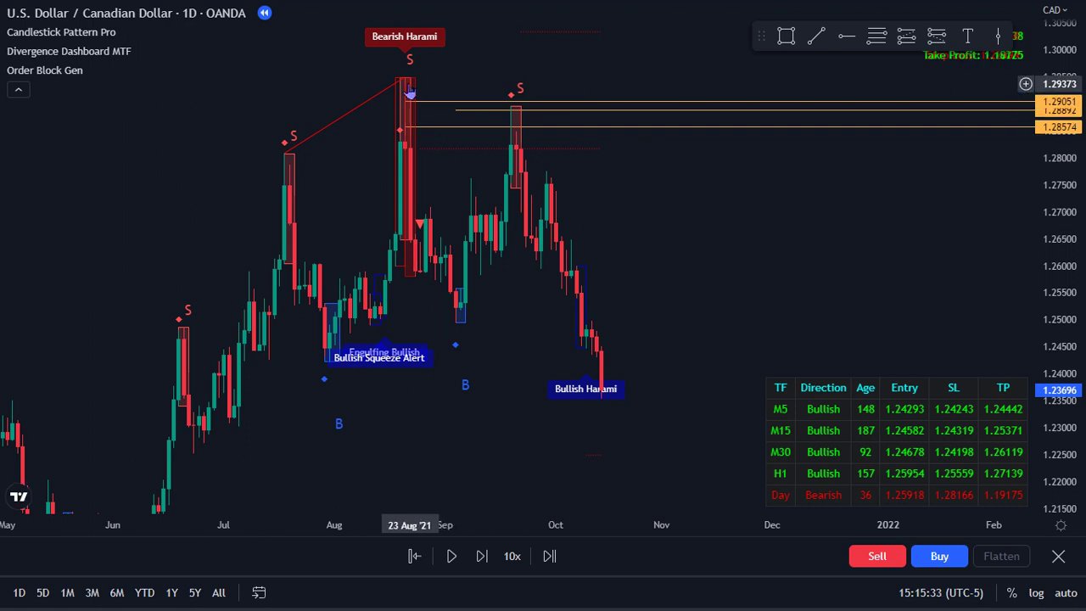
scroll(693, 206, down, 3)
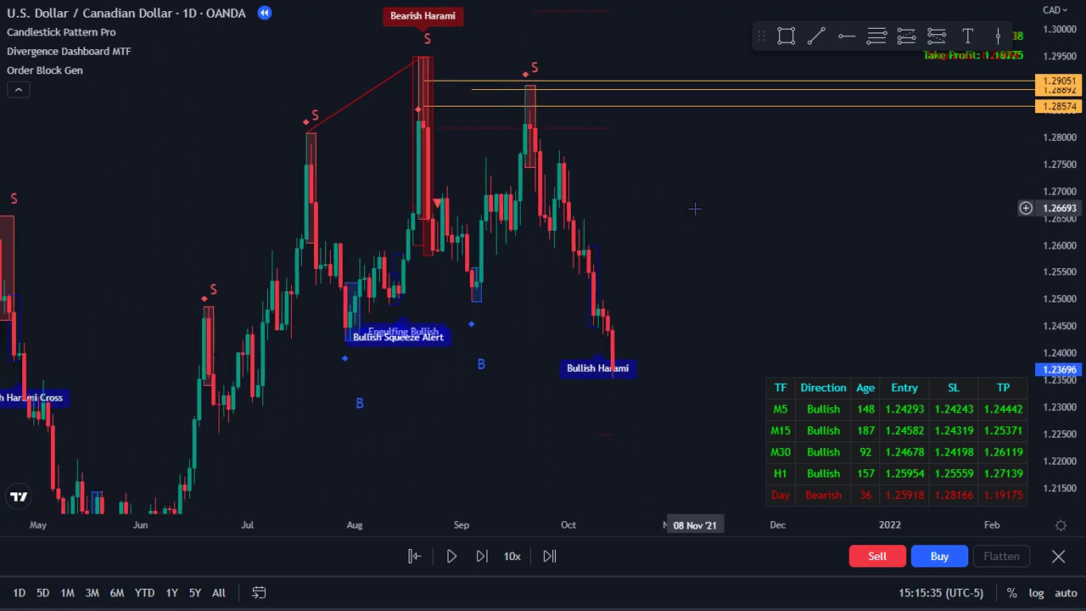
drag(1055, 194, 1055, 238)
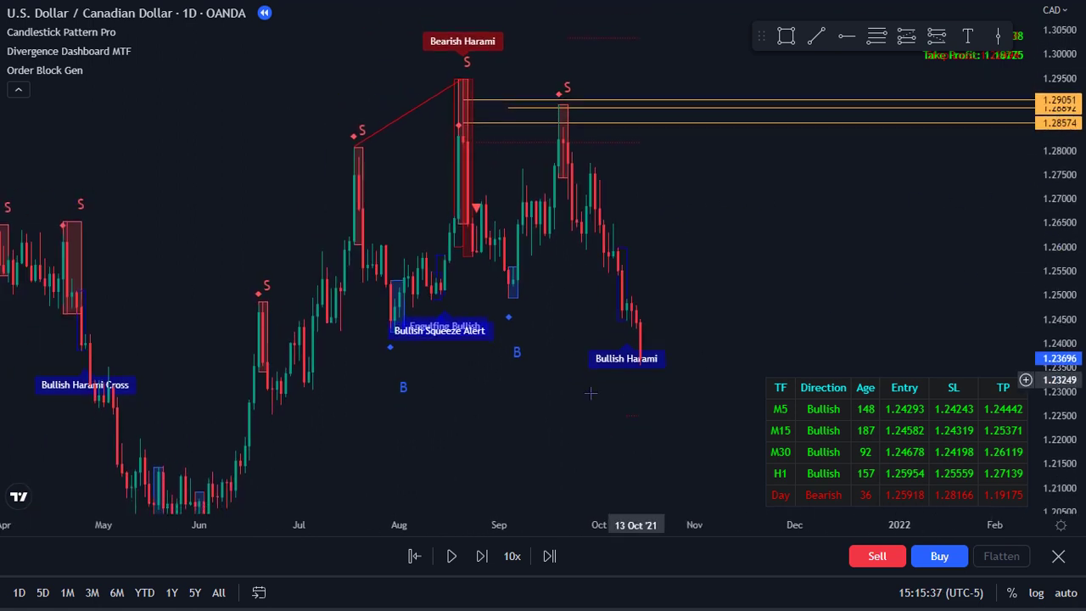
Play the daily replay forward to about 11 January 2022, pause it, and compare the August and December 2021 divergence signals.
click(451, 562)
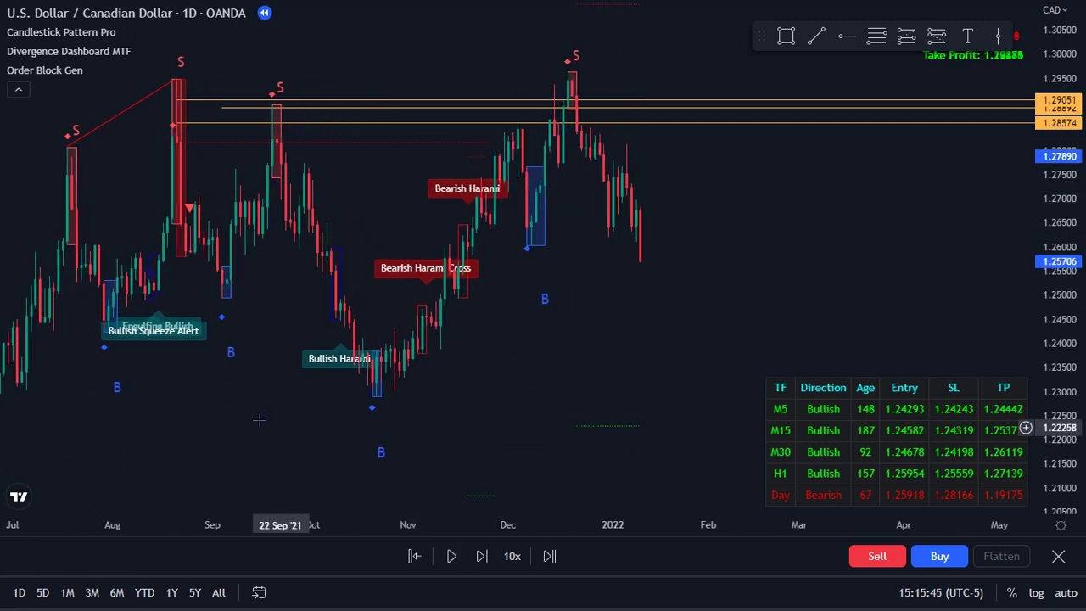
drag(265, 421, 450, 428)
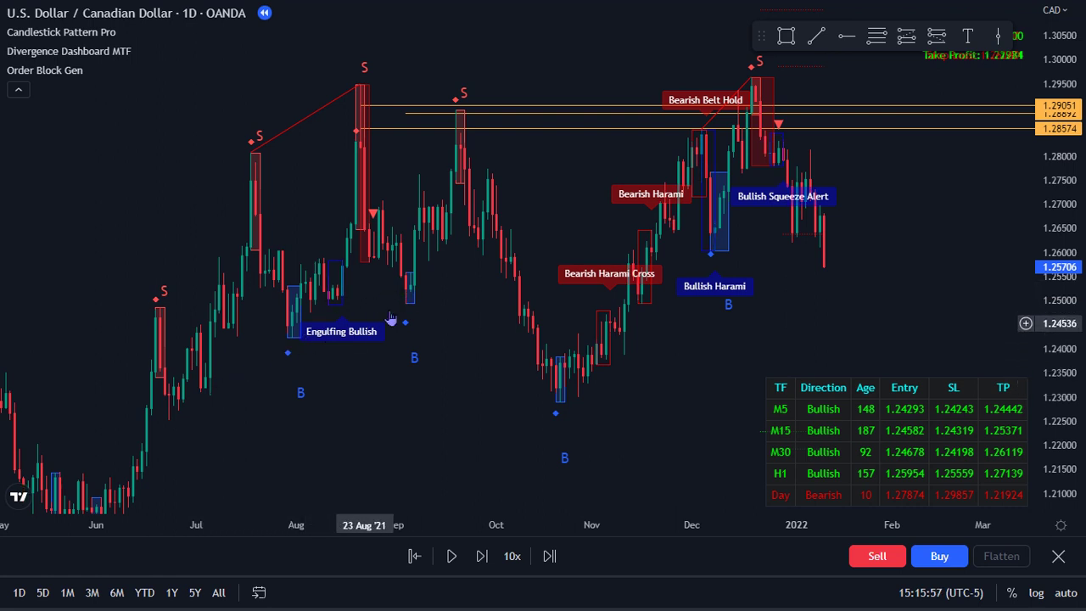
drag(521, 386, 483, 403)
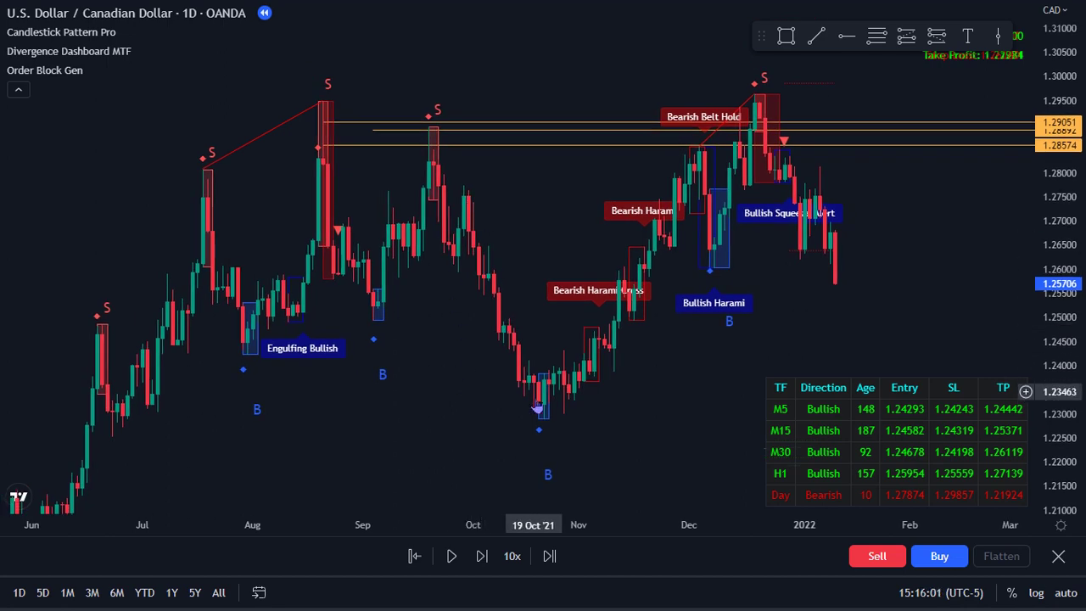
drag(674, 393, 591, 438)
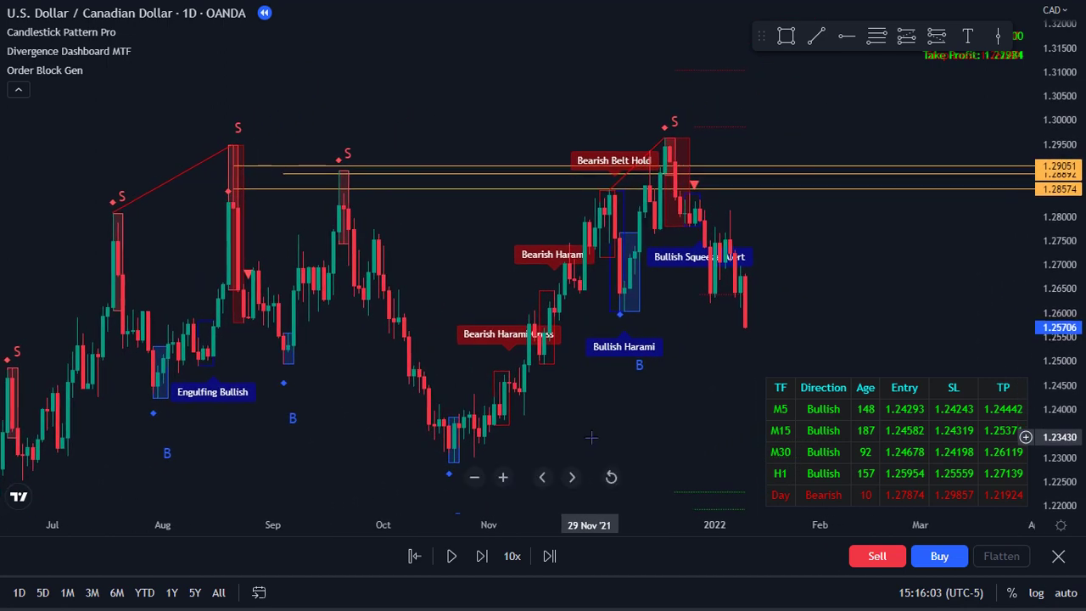